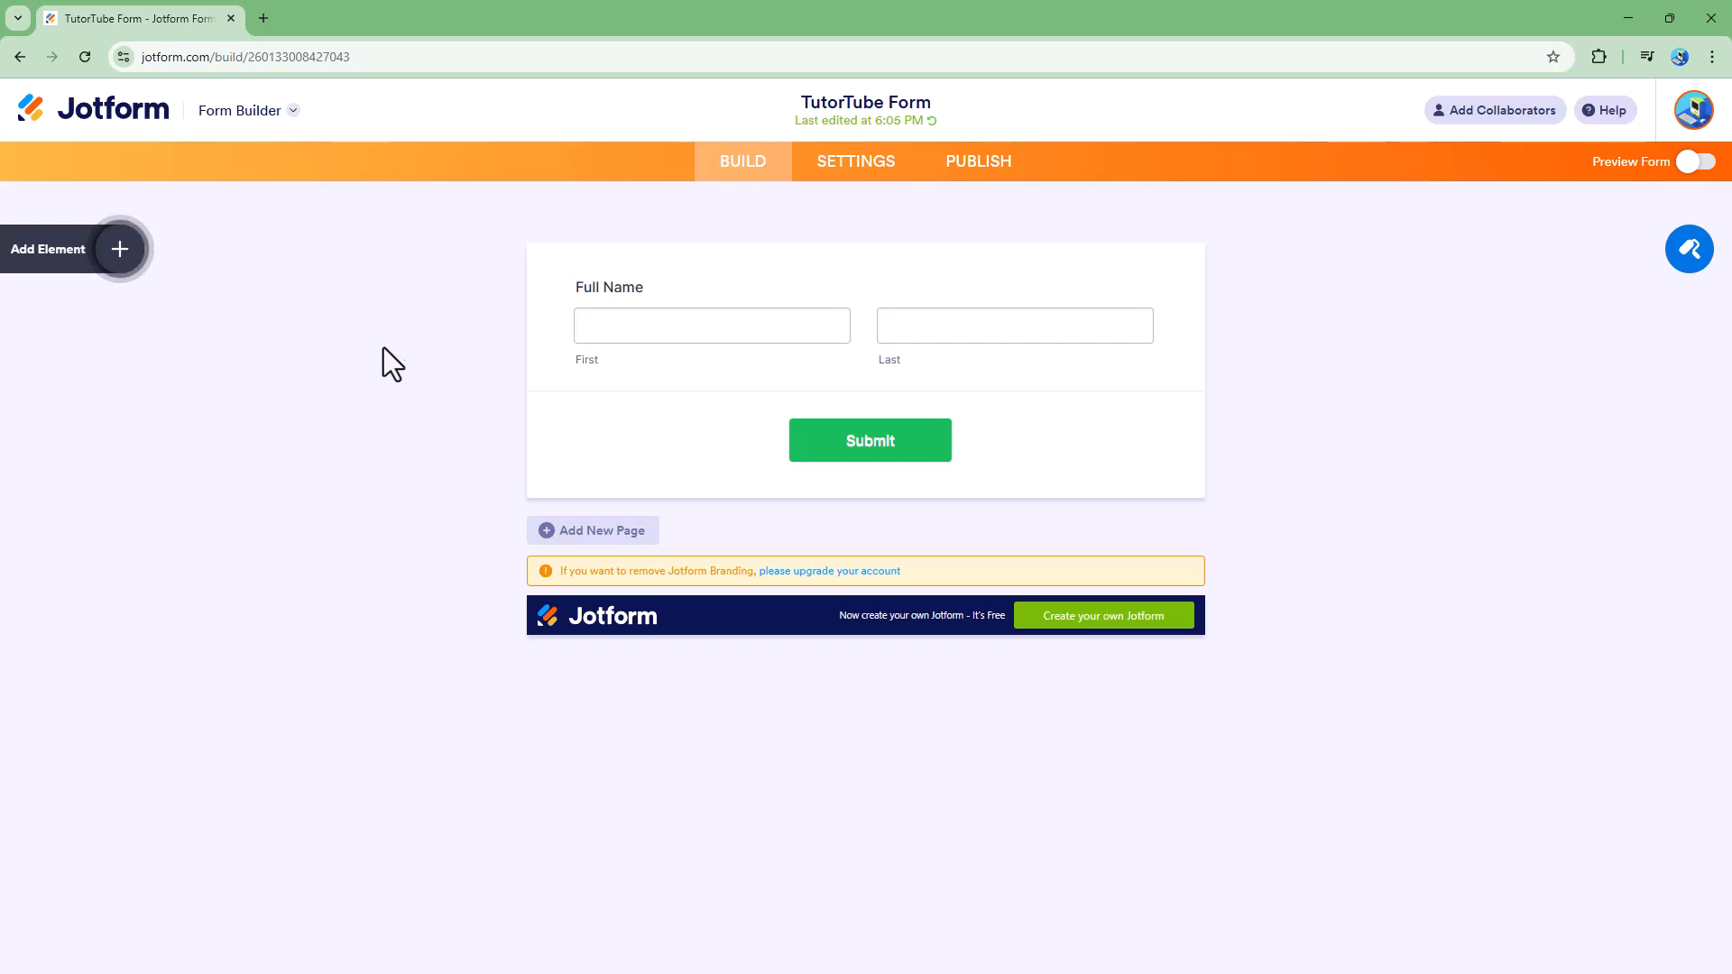
Add a Configurable List widget to the form and change its label to "Enter your Inventory"
click(122, 257)
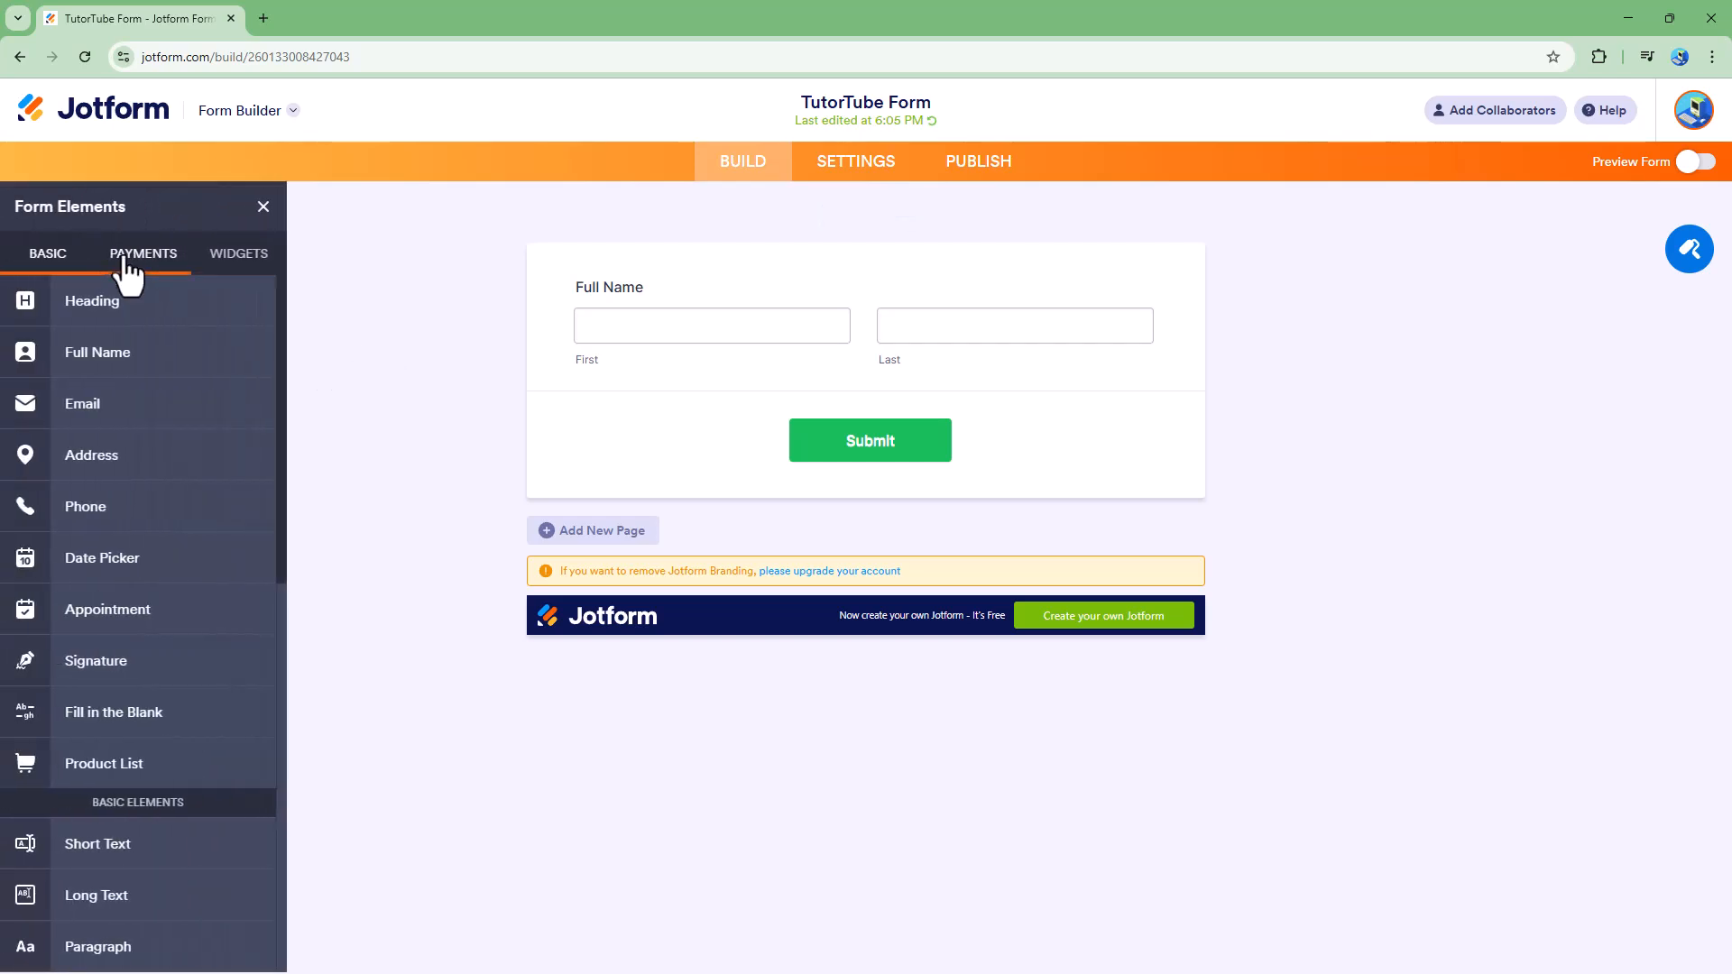
click(256, 267)
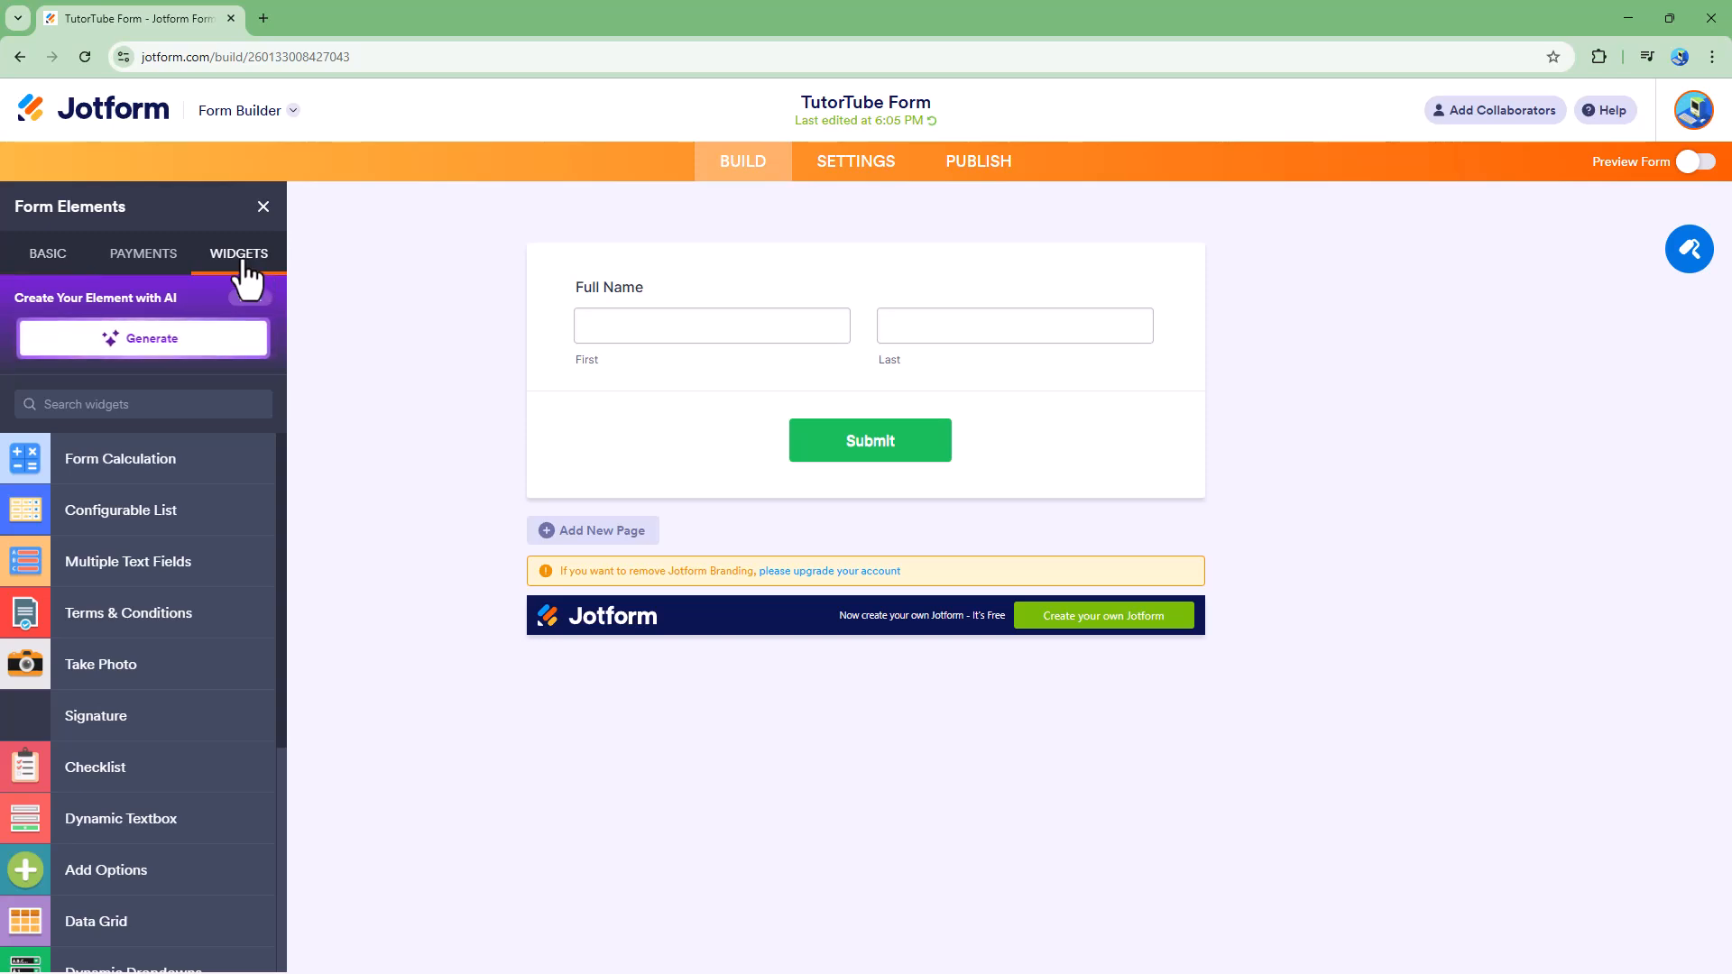
click(103, 517)
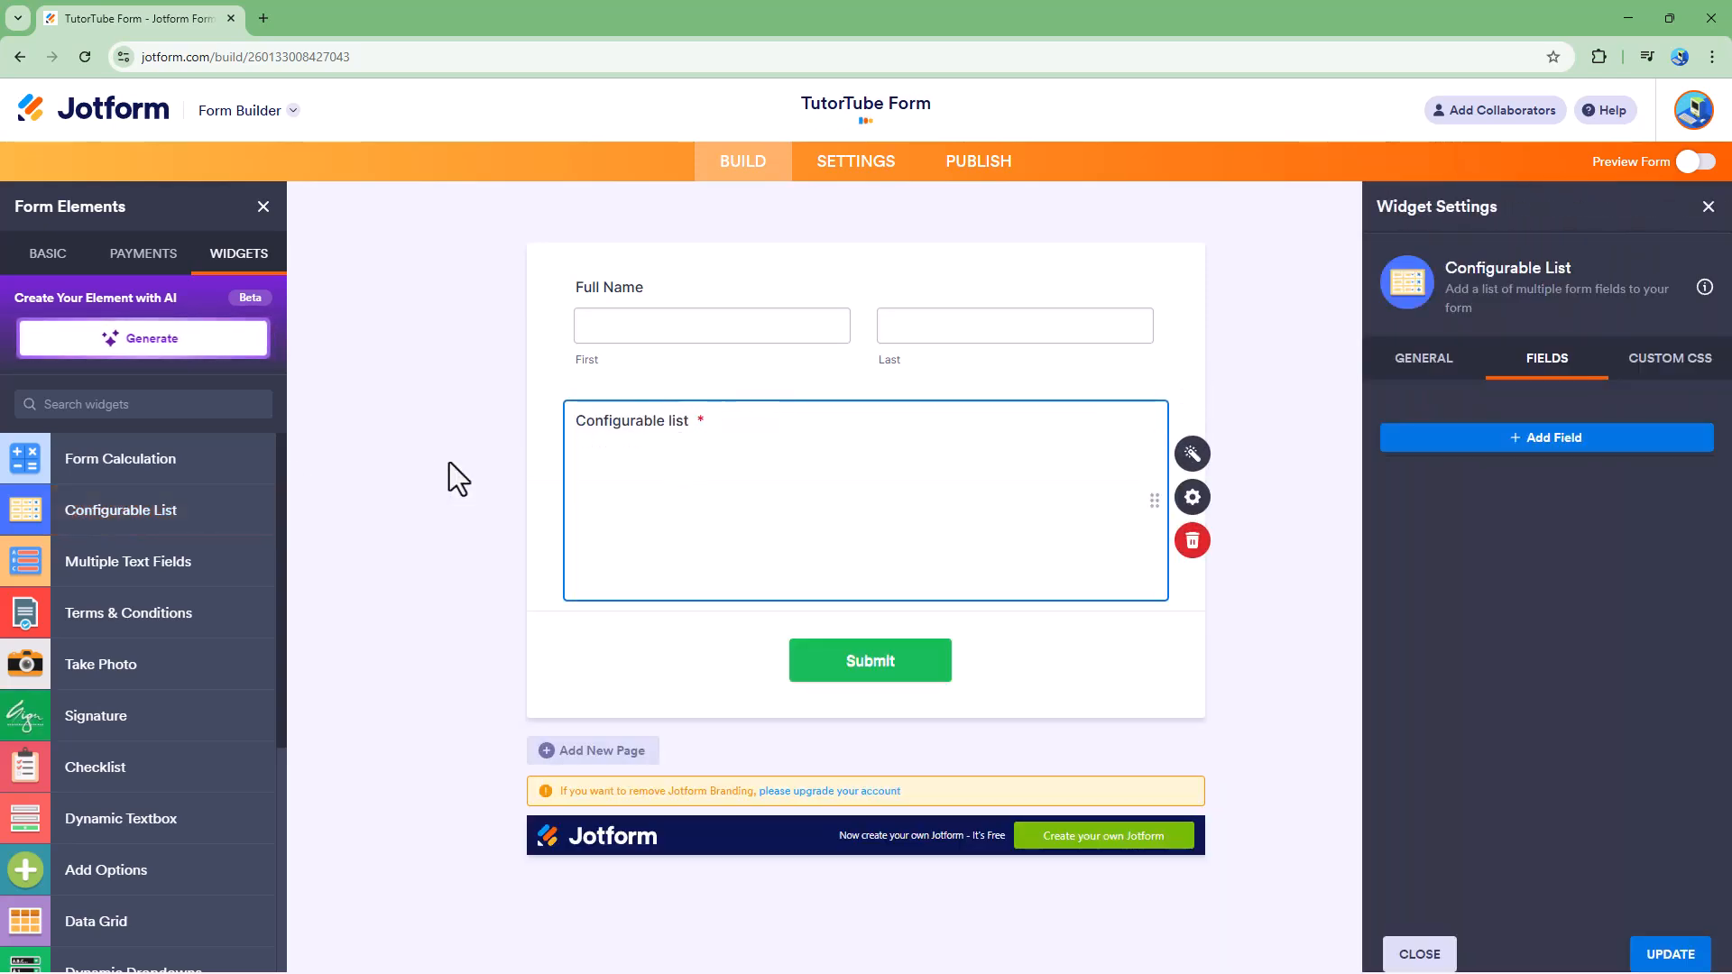
drag(688, 424, 572, 417)
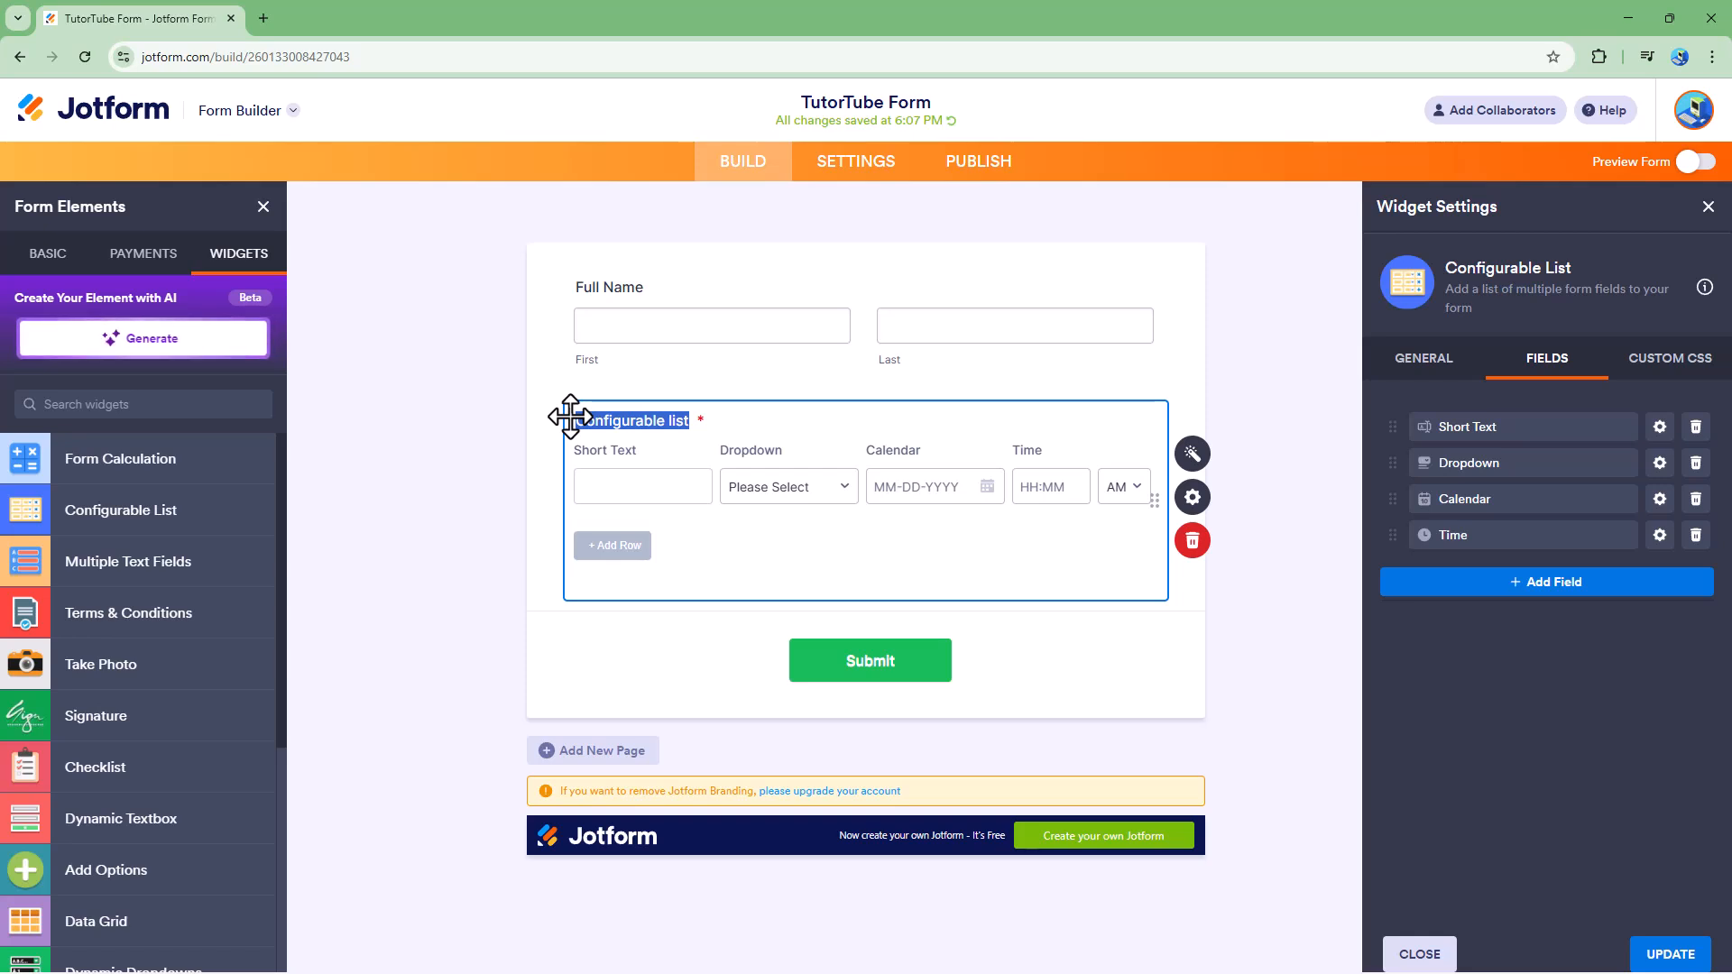
key(BackSpace)
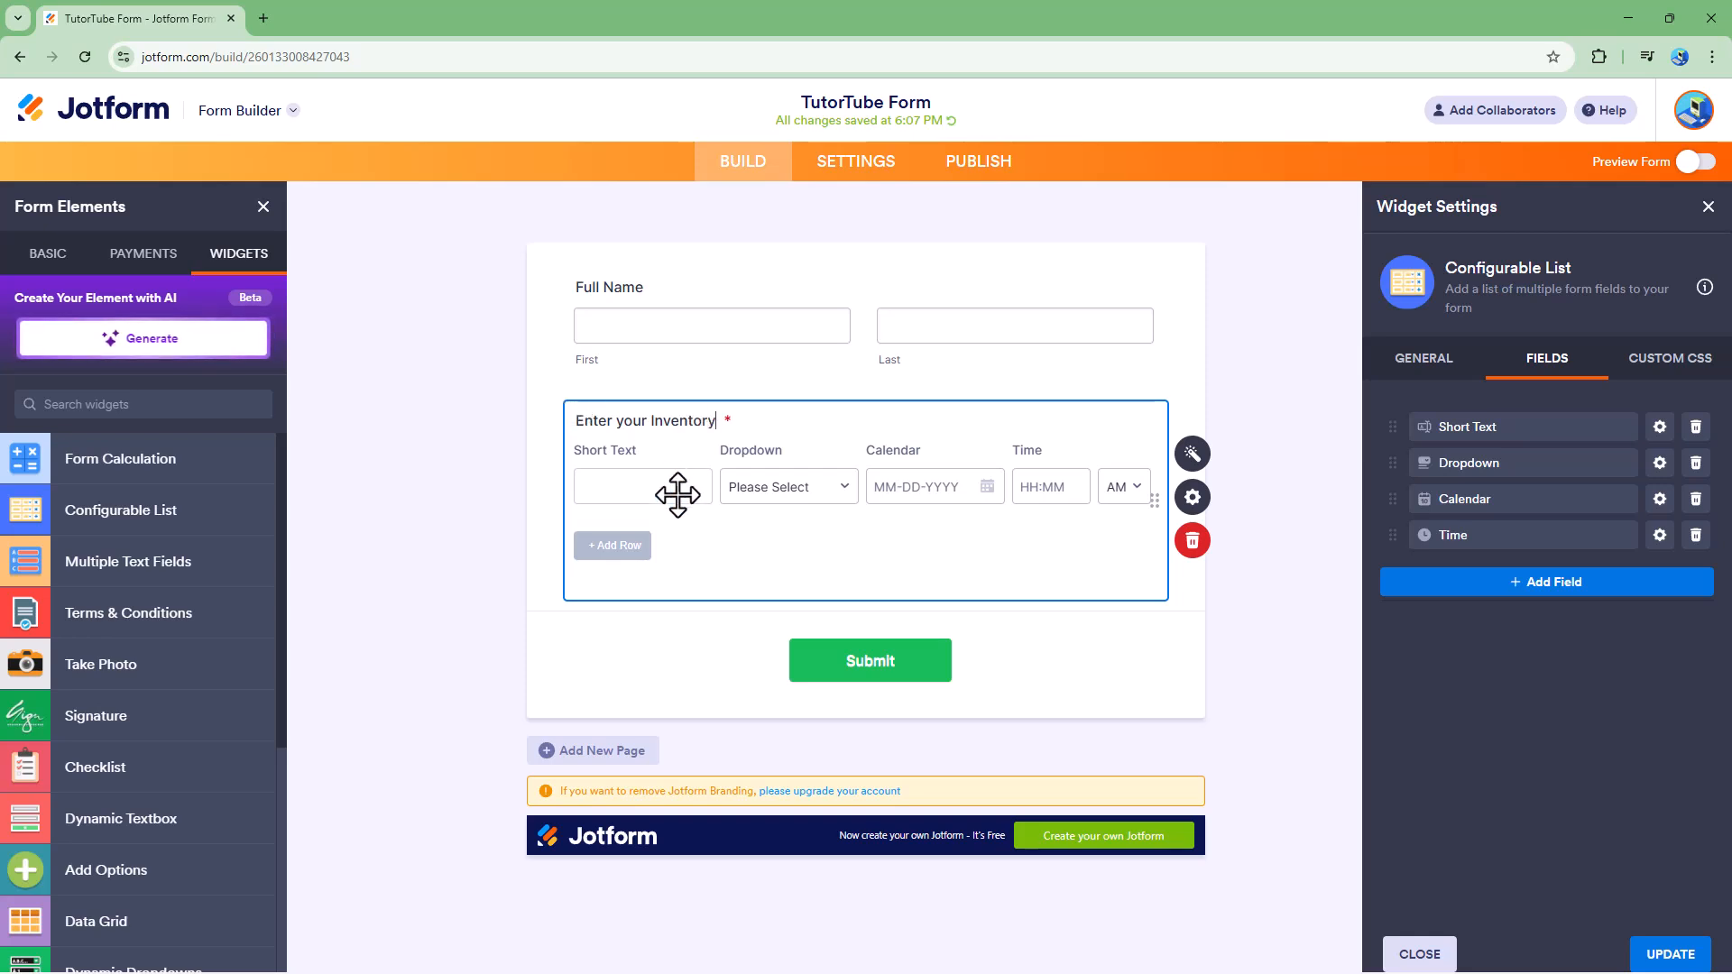
Rename the configurable list's Short Text field to "Item Name"
click(1479, 430)
click(1497, 468)
click(1497, 499)
click(1497, 536)
click(1508, 429)
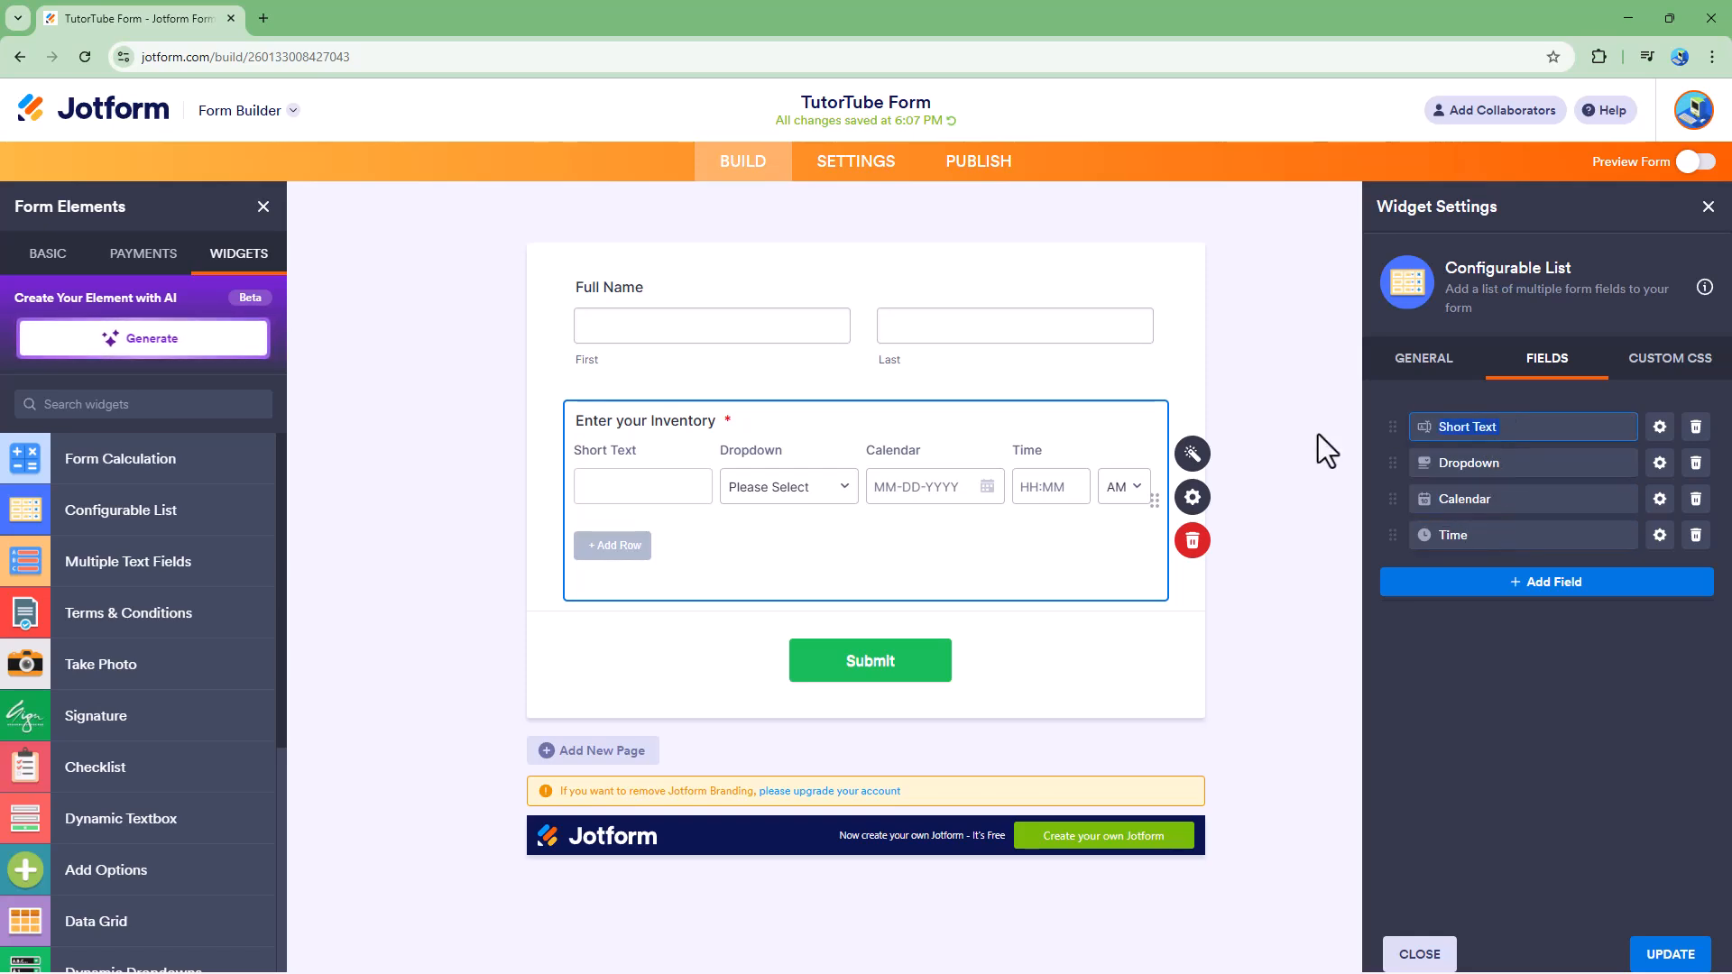
text(Item Name)
click(1601, 463)
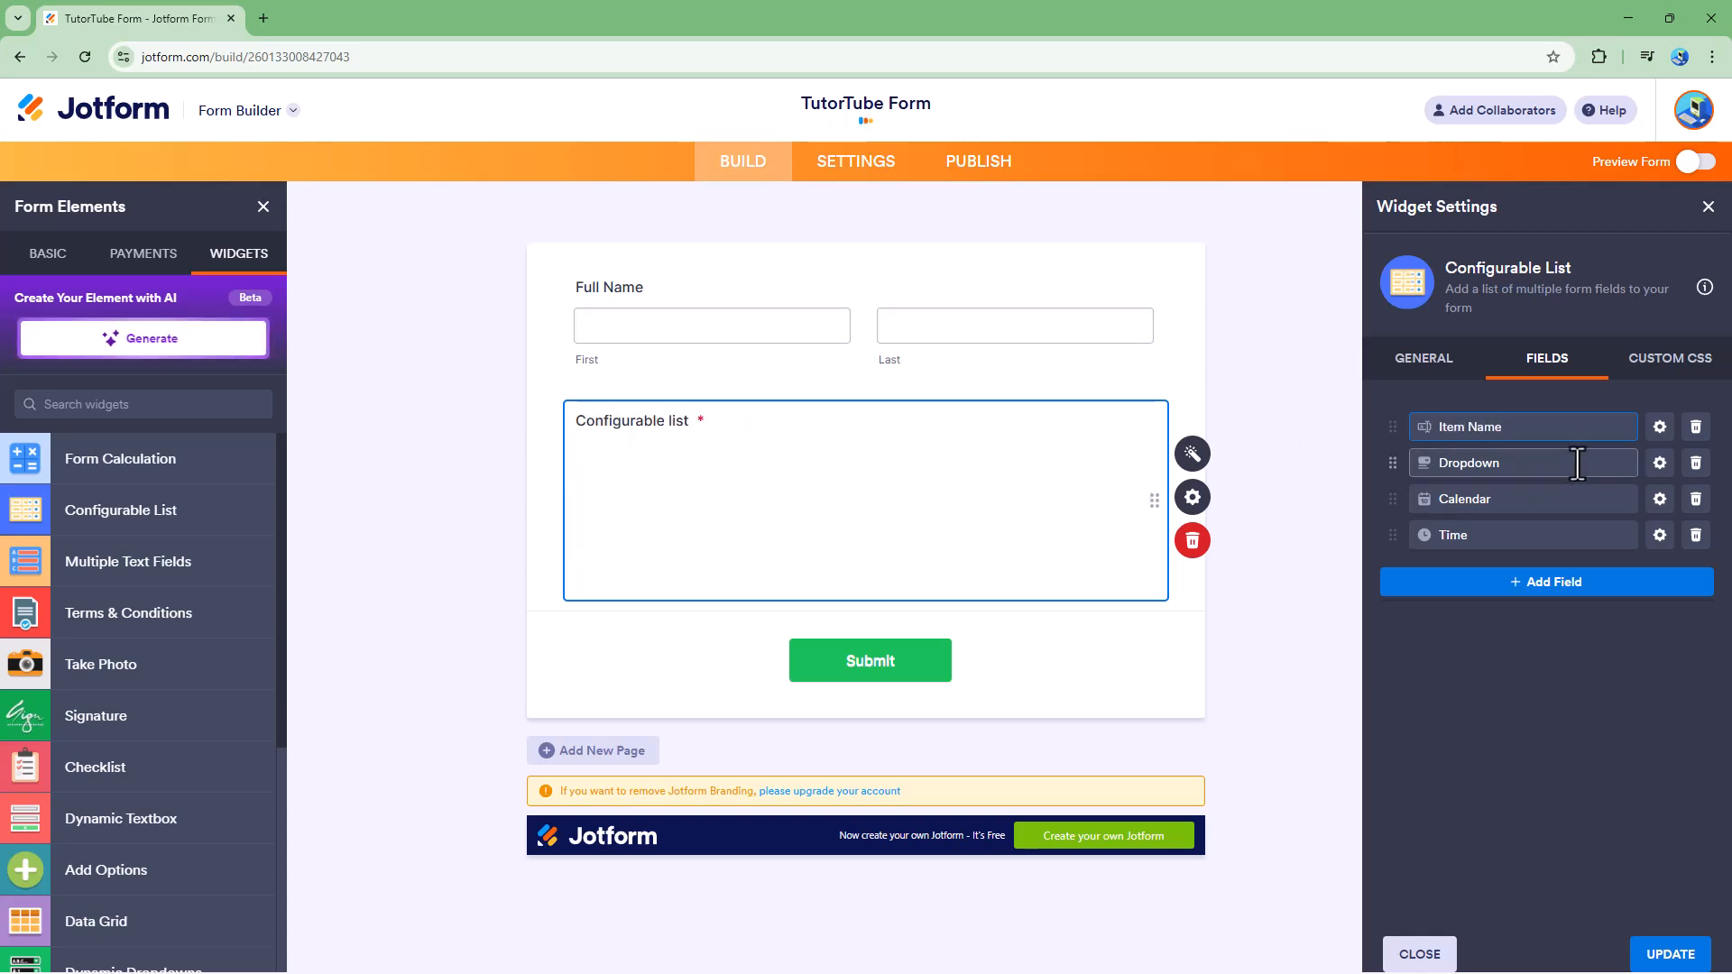
Delete the Dropdown, Calendar and Time fields from the configurable list
click(1660, 464)
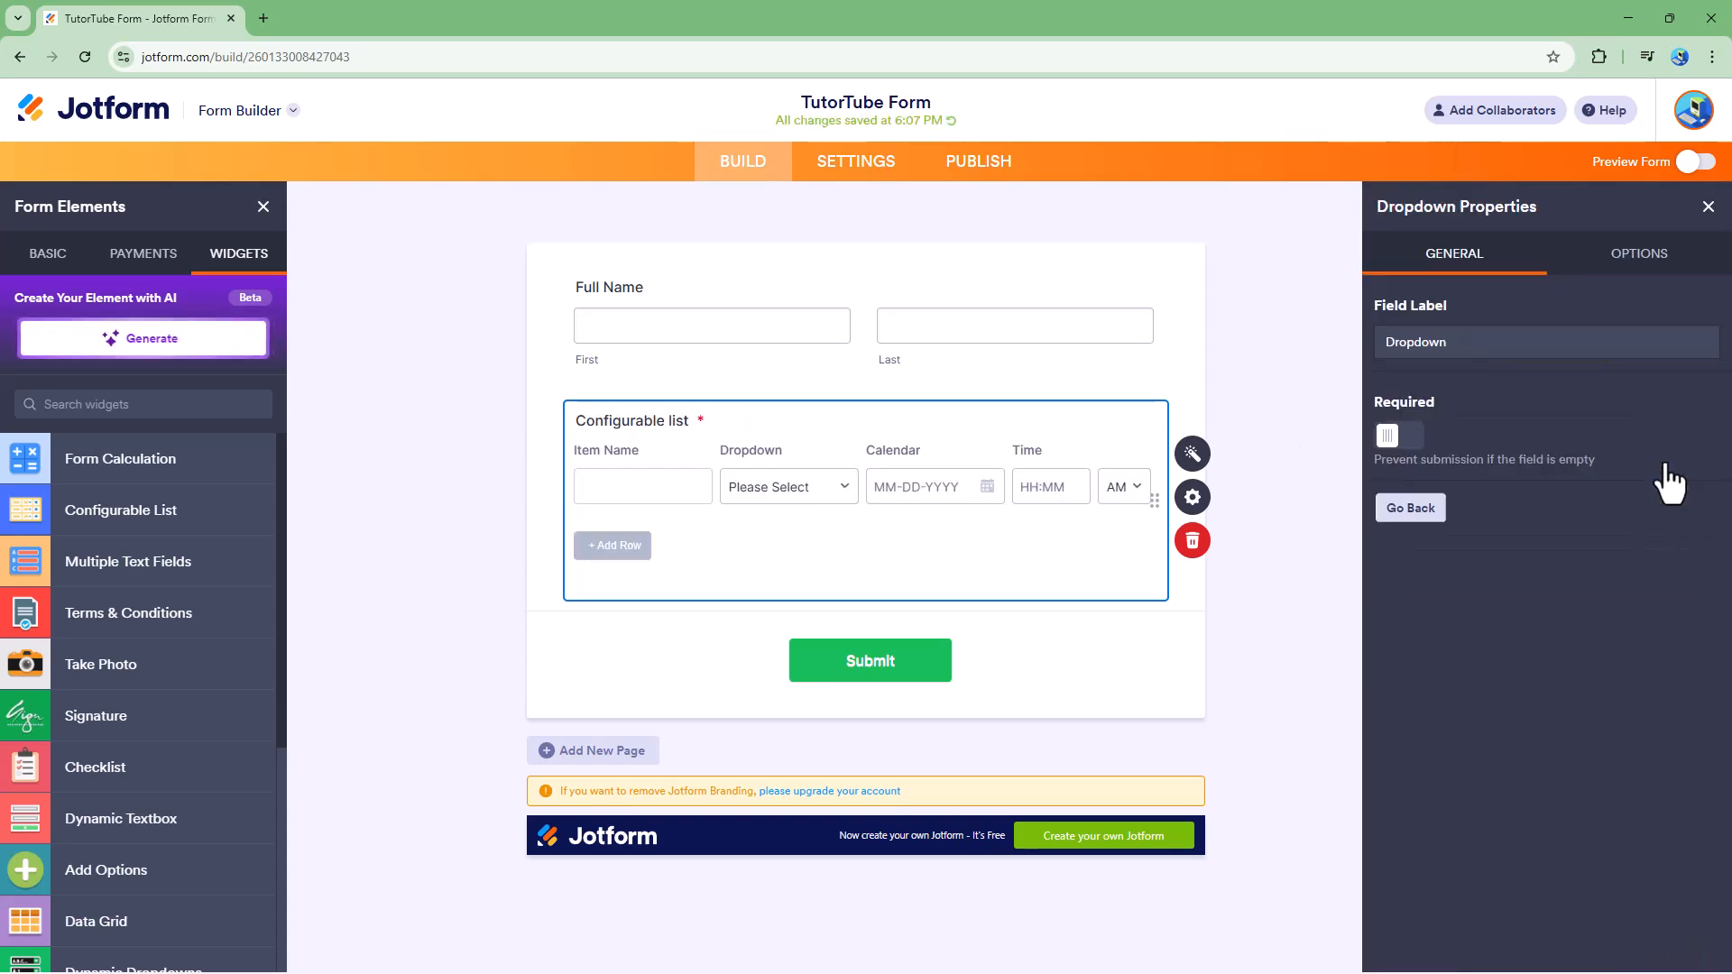
click(1707, 206)
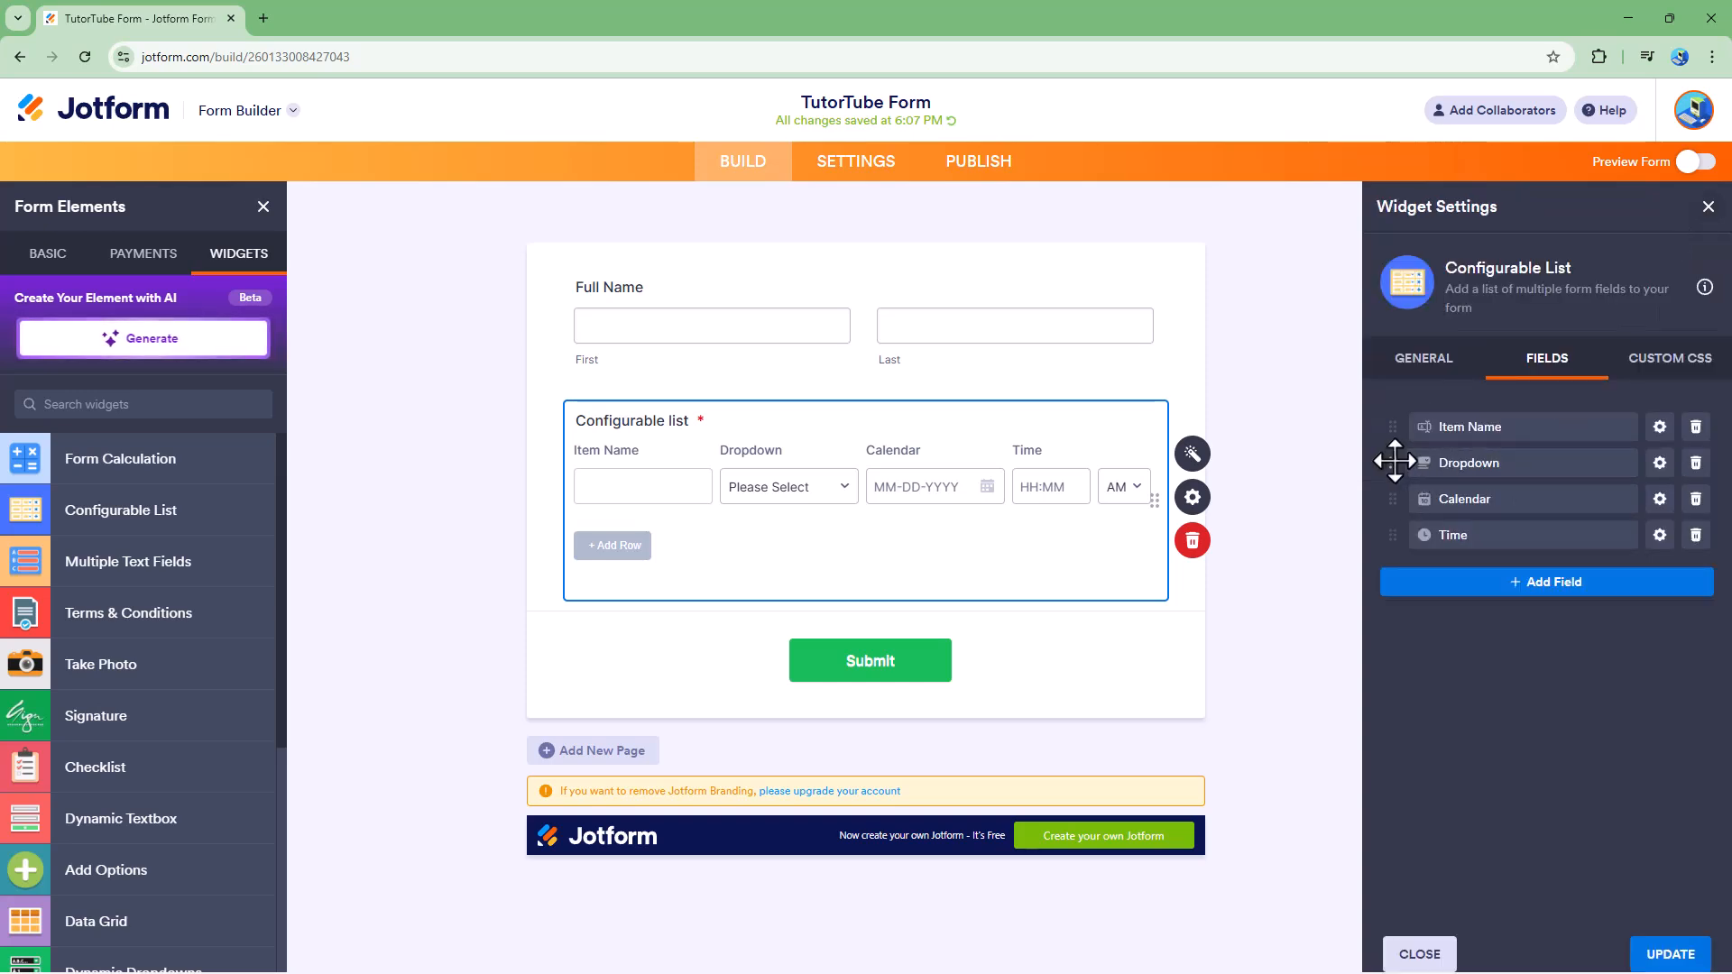
click(1484, 462)
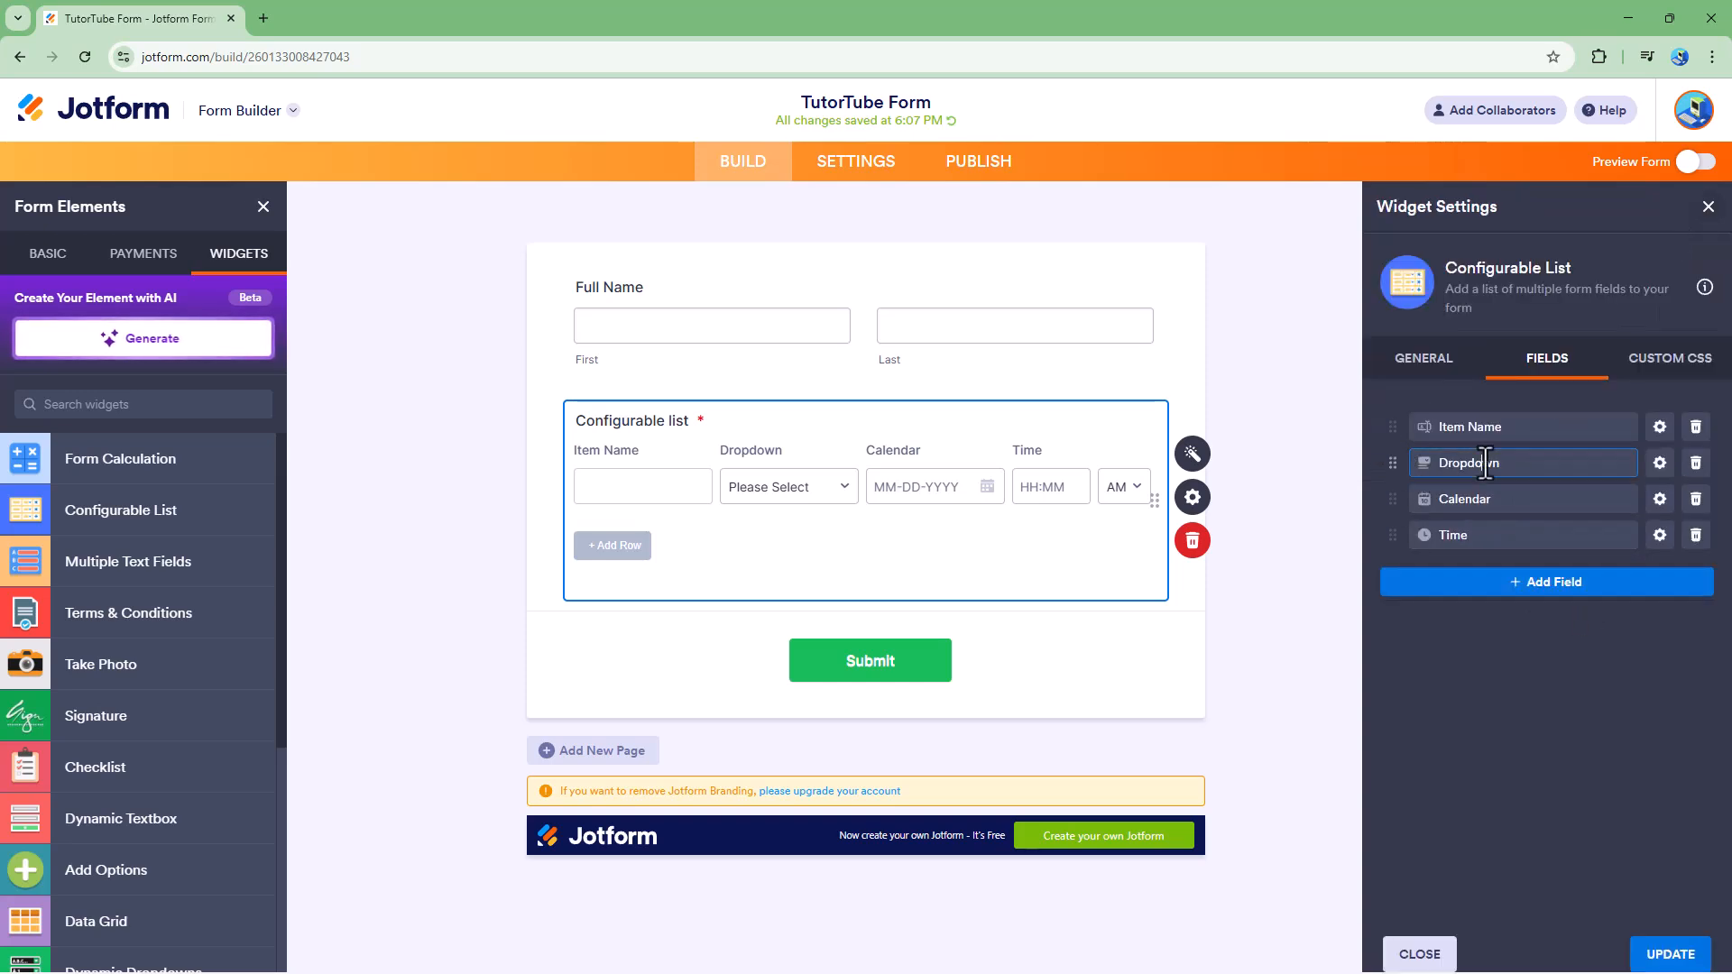
click(1696, 463)
click(1695, 462)
click(1695, 463)
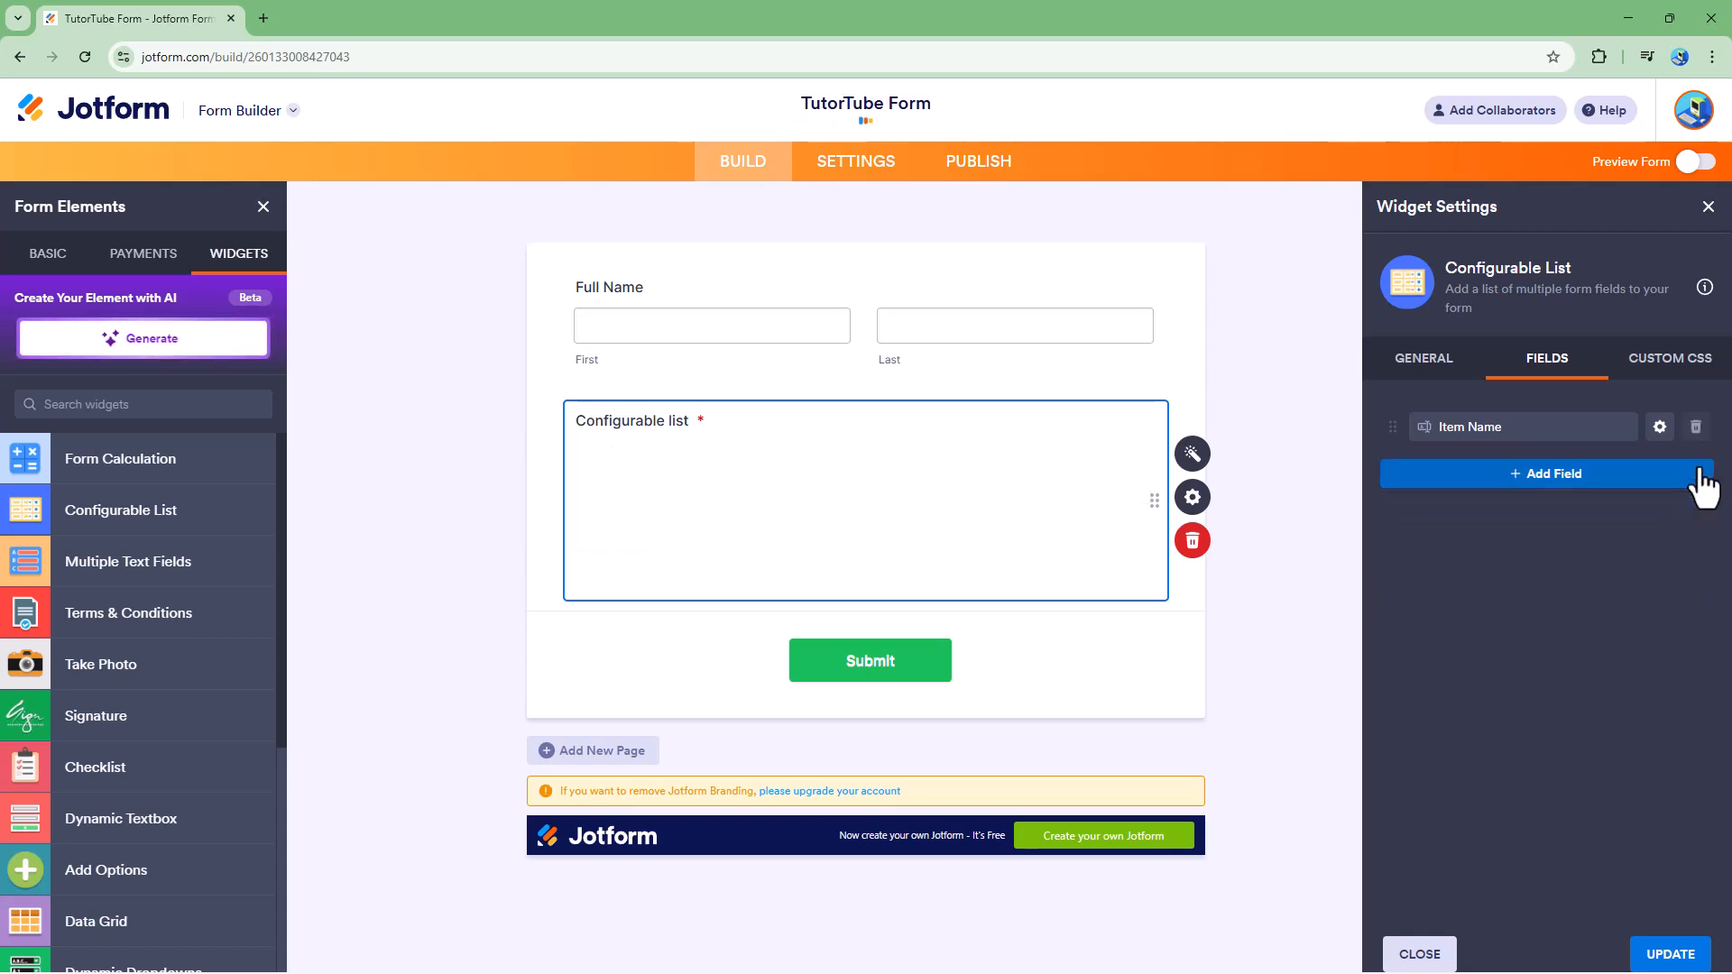
Add two Number fields to the configurable list, named "Quantity" and "Price"
click(1474, 485)
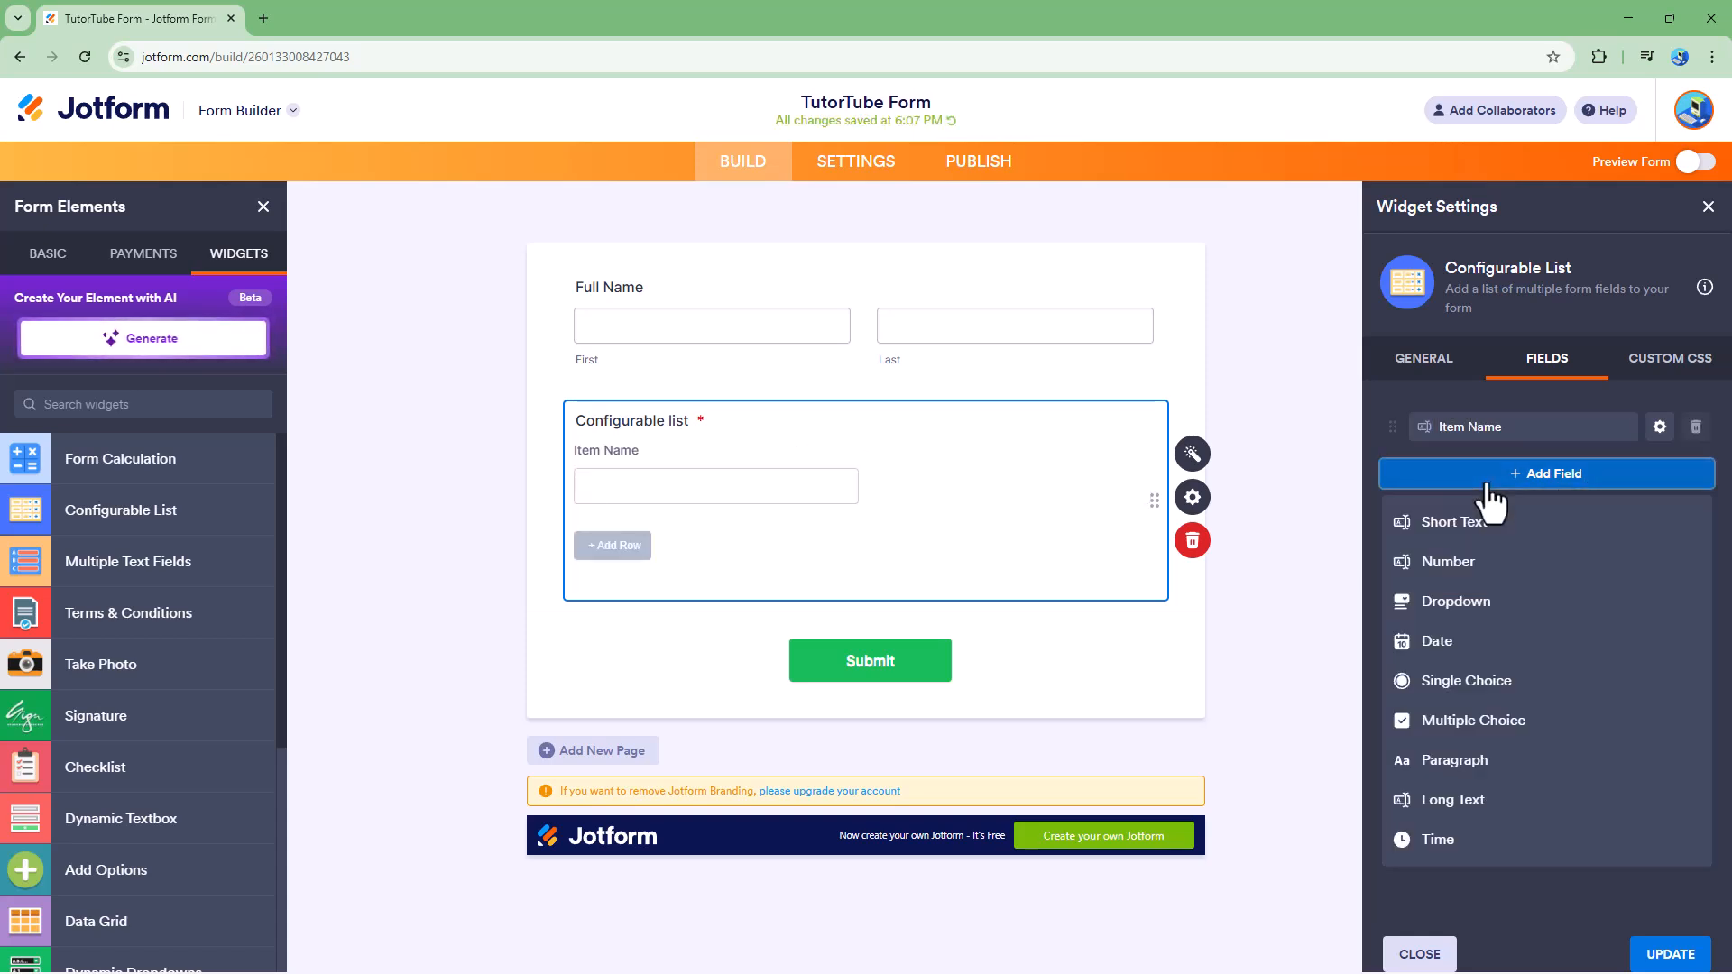
click(1456, 563)
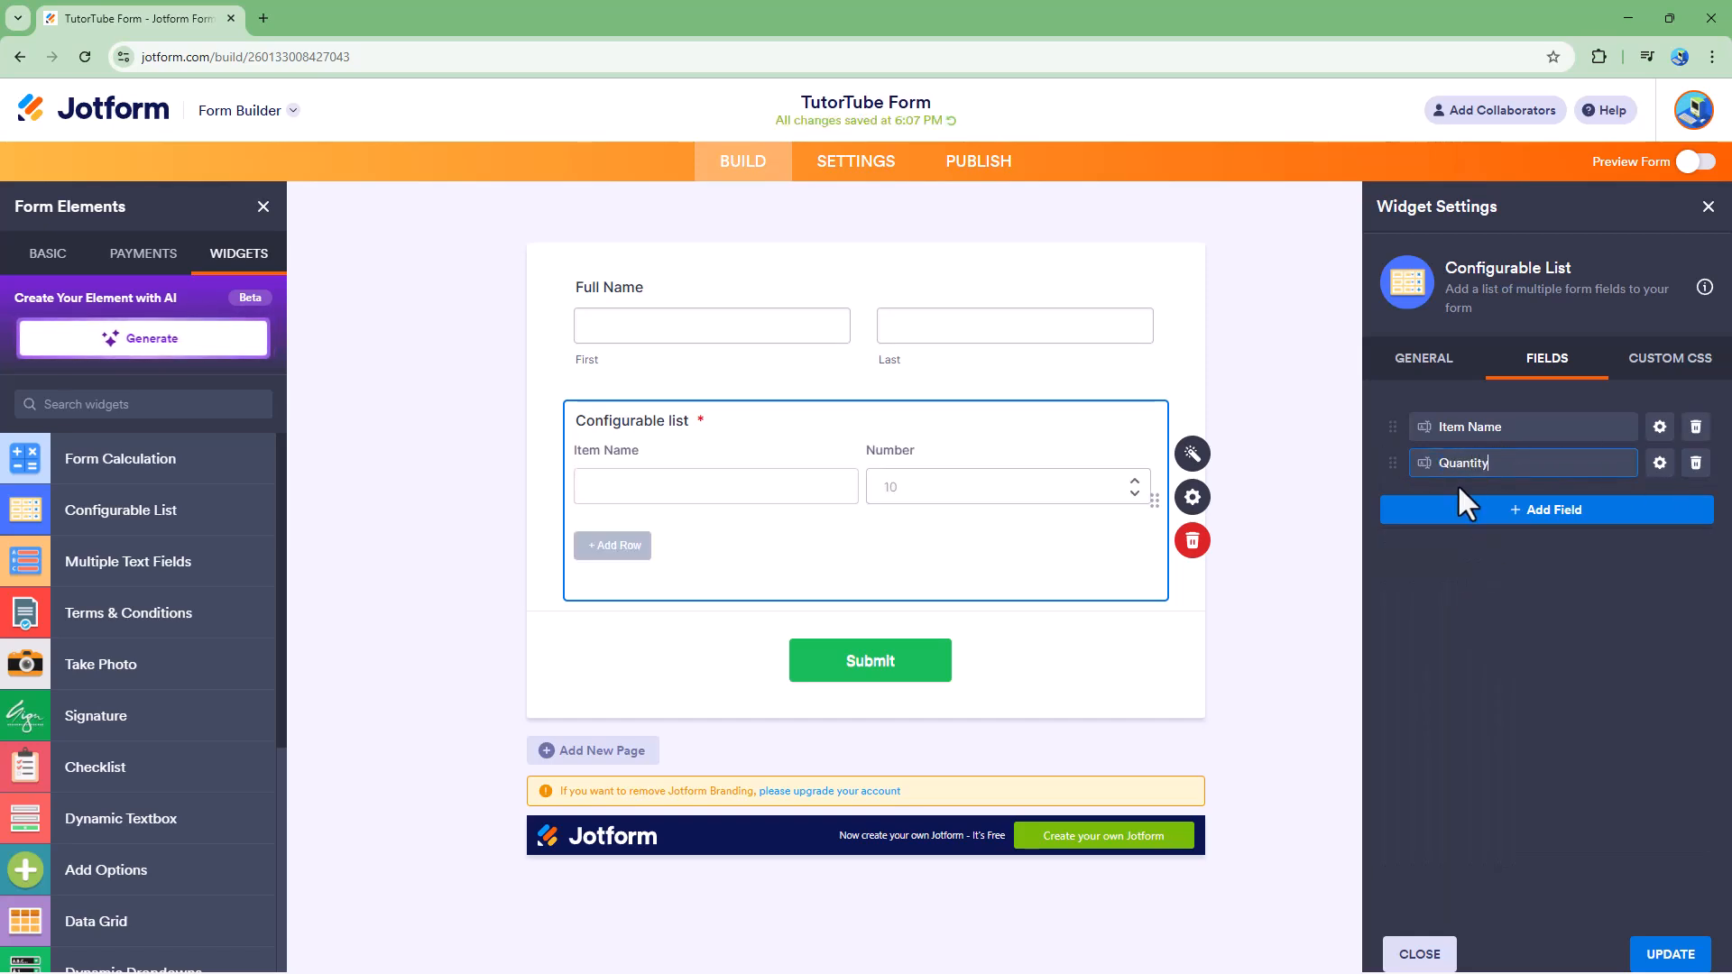
click(1535, 514)
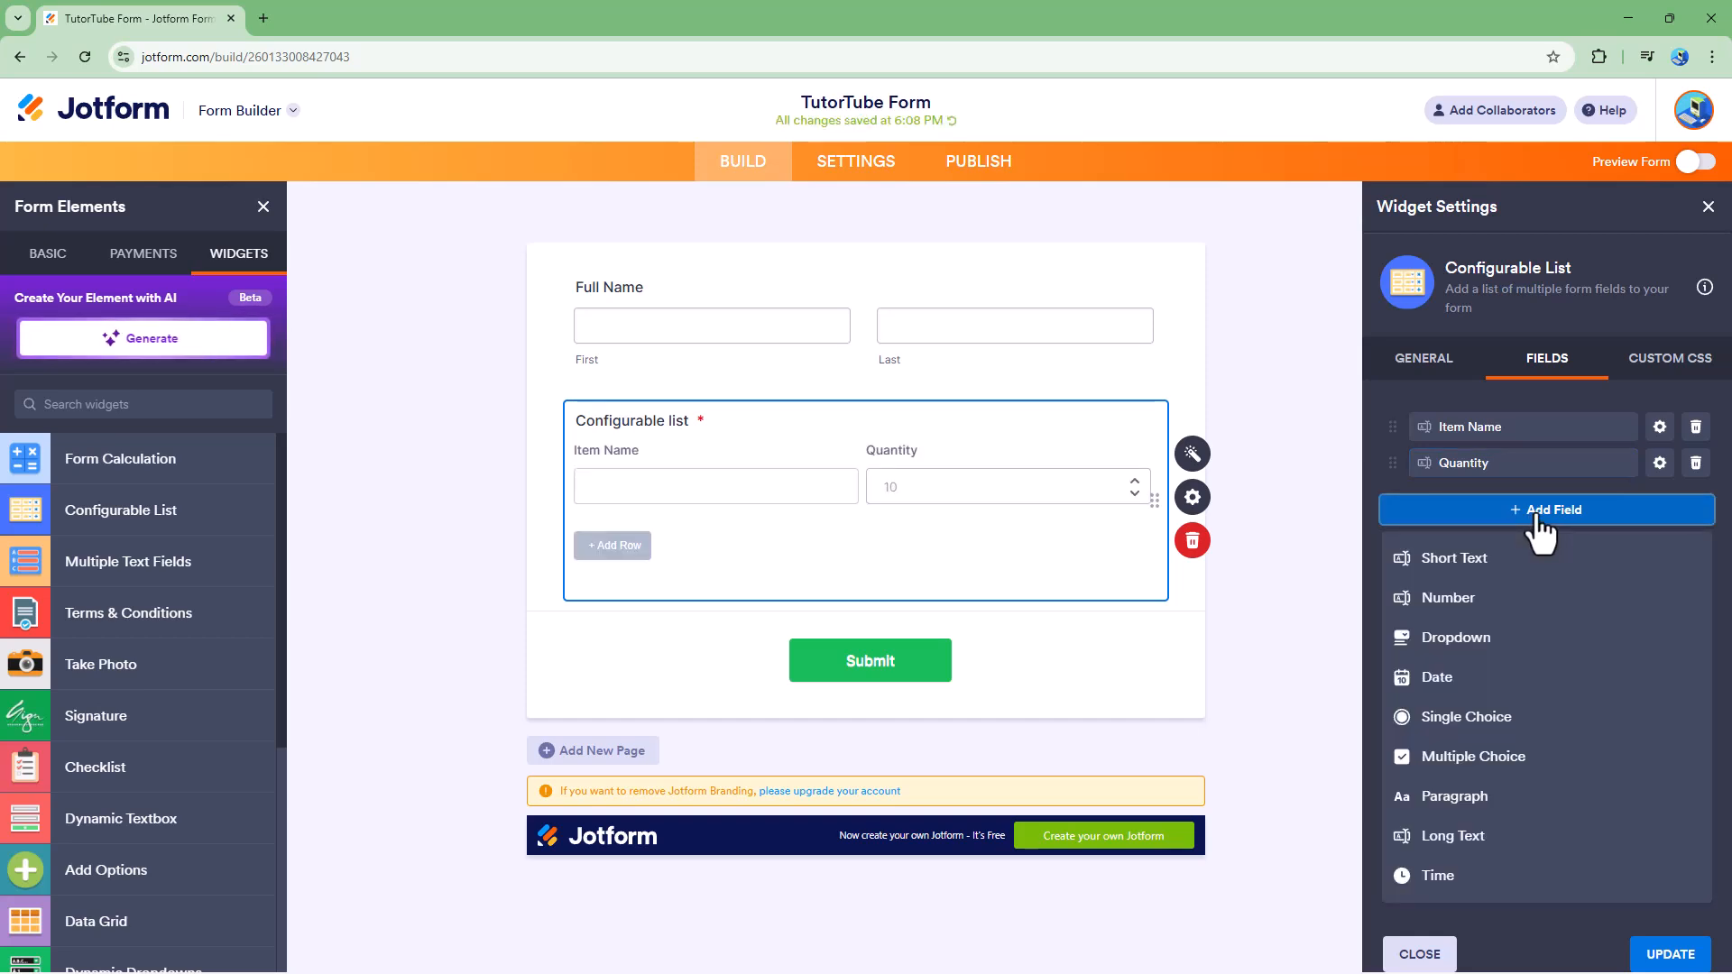
click(1481, 599)
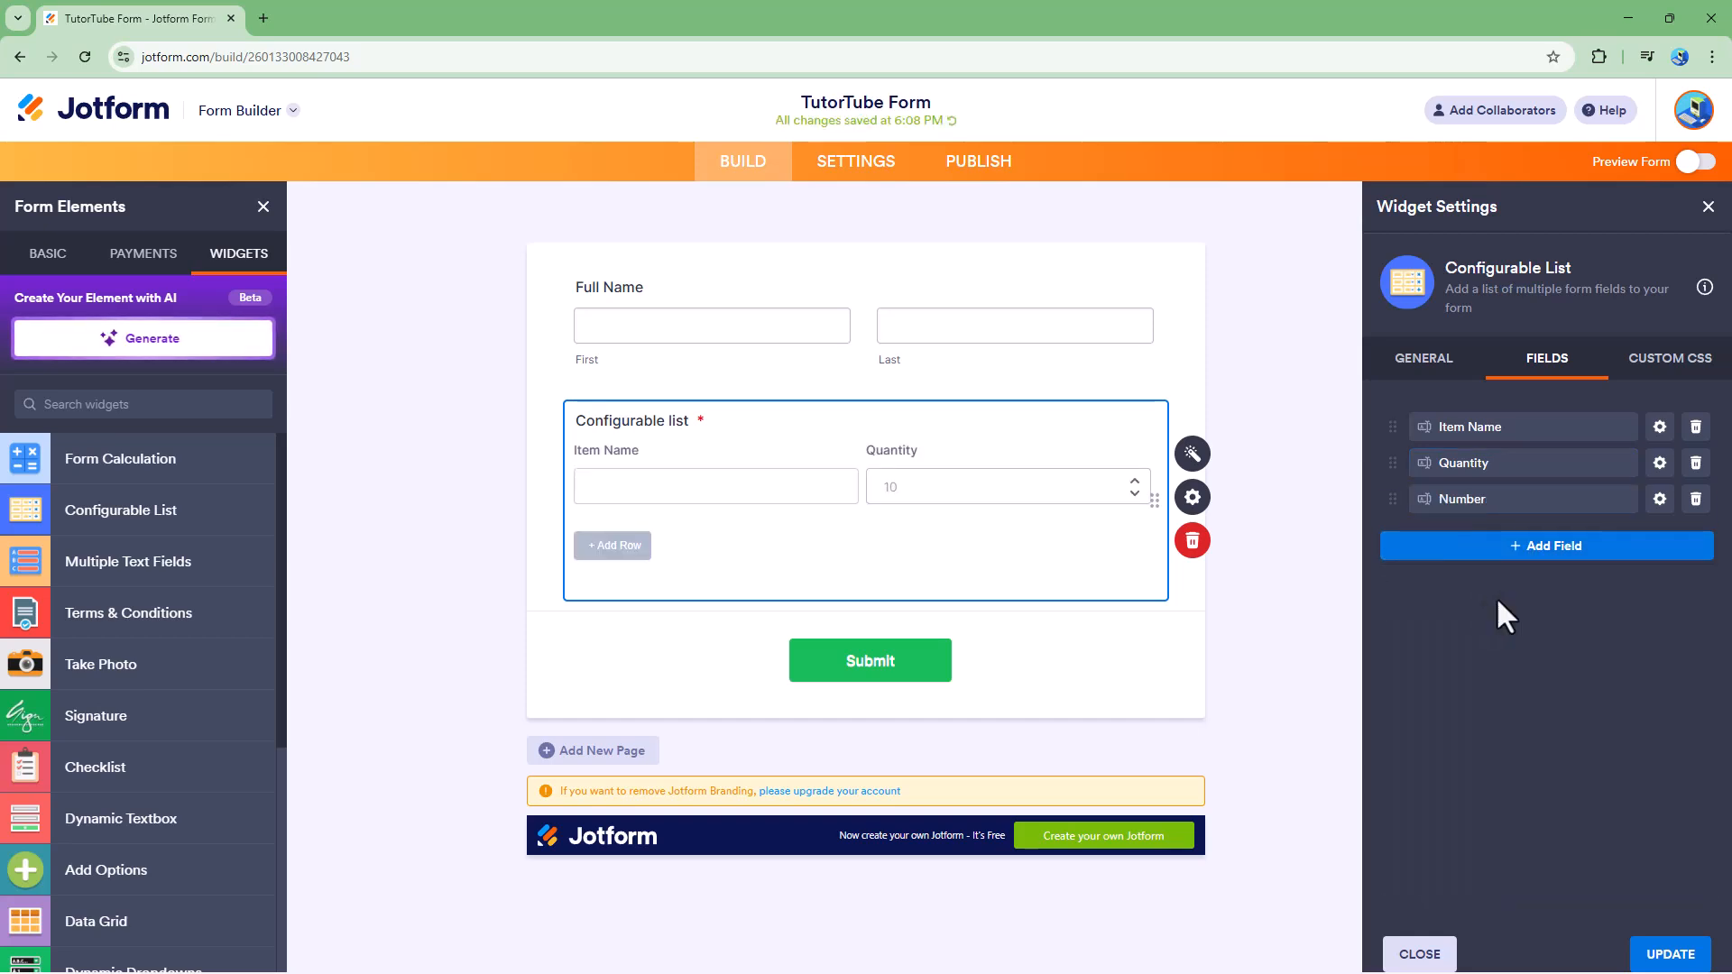
text(Price)
Add a Dropdown field to the configurable list and name it "Discount"
click(1511, 550)
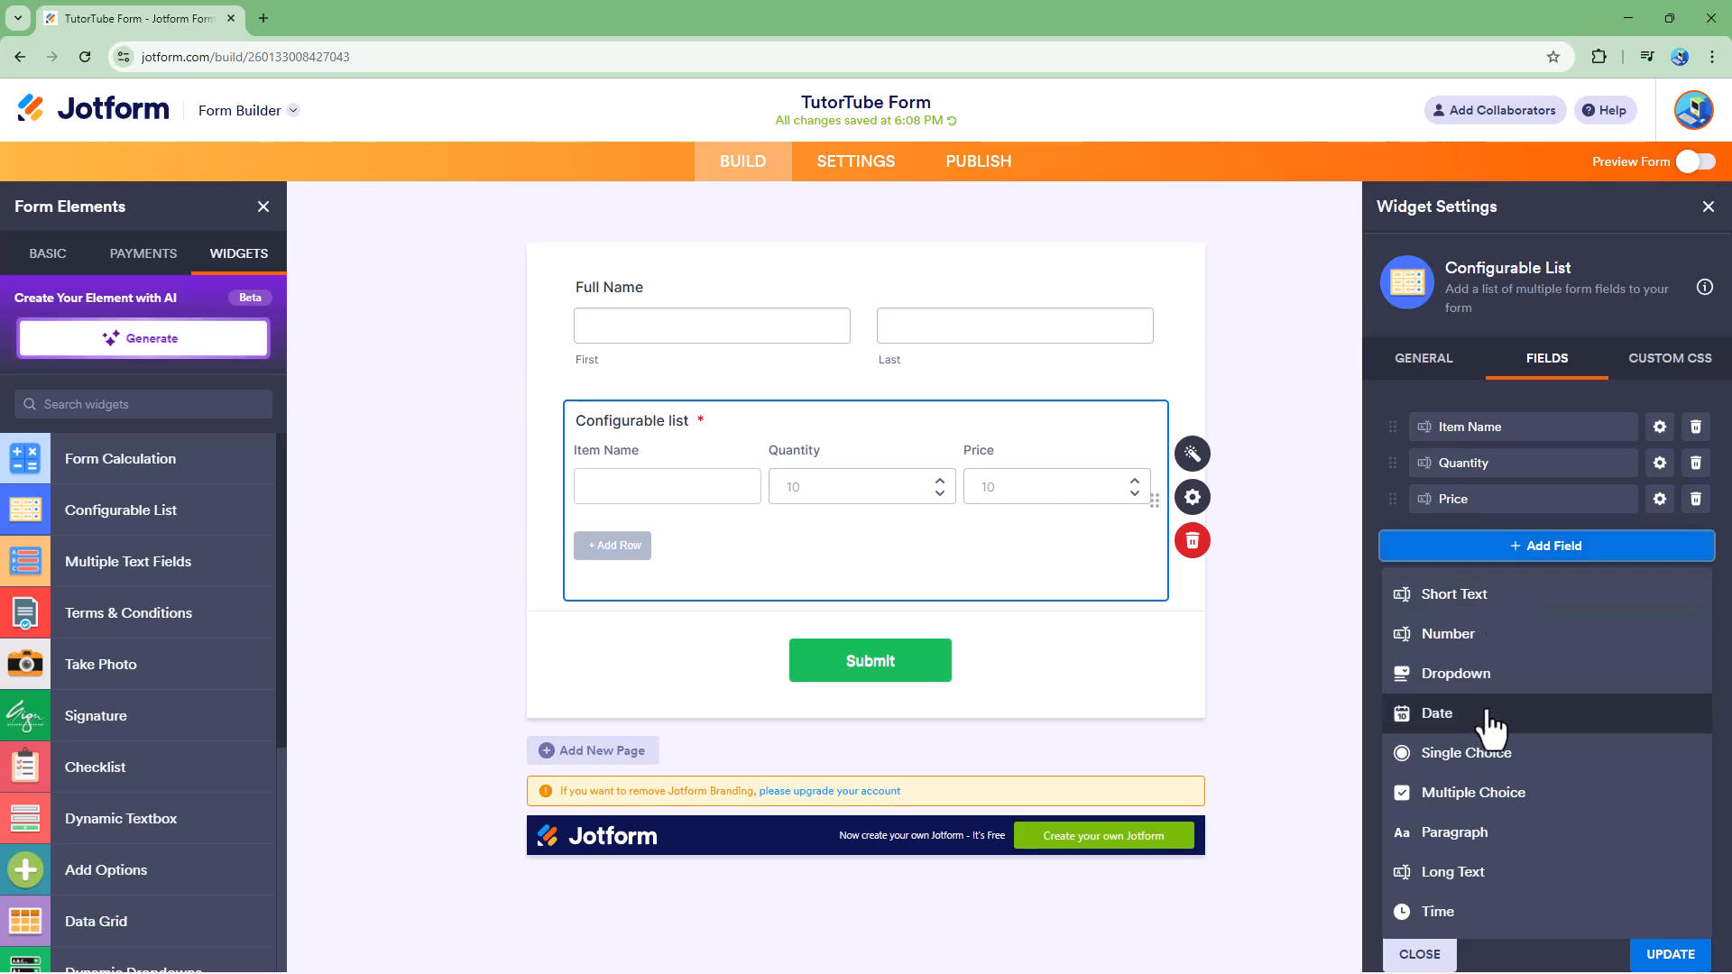
click(1493, 676)
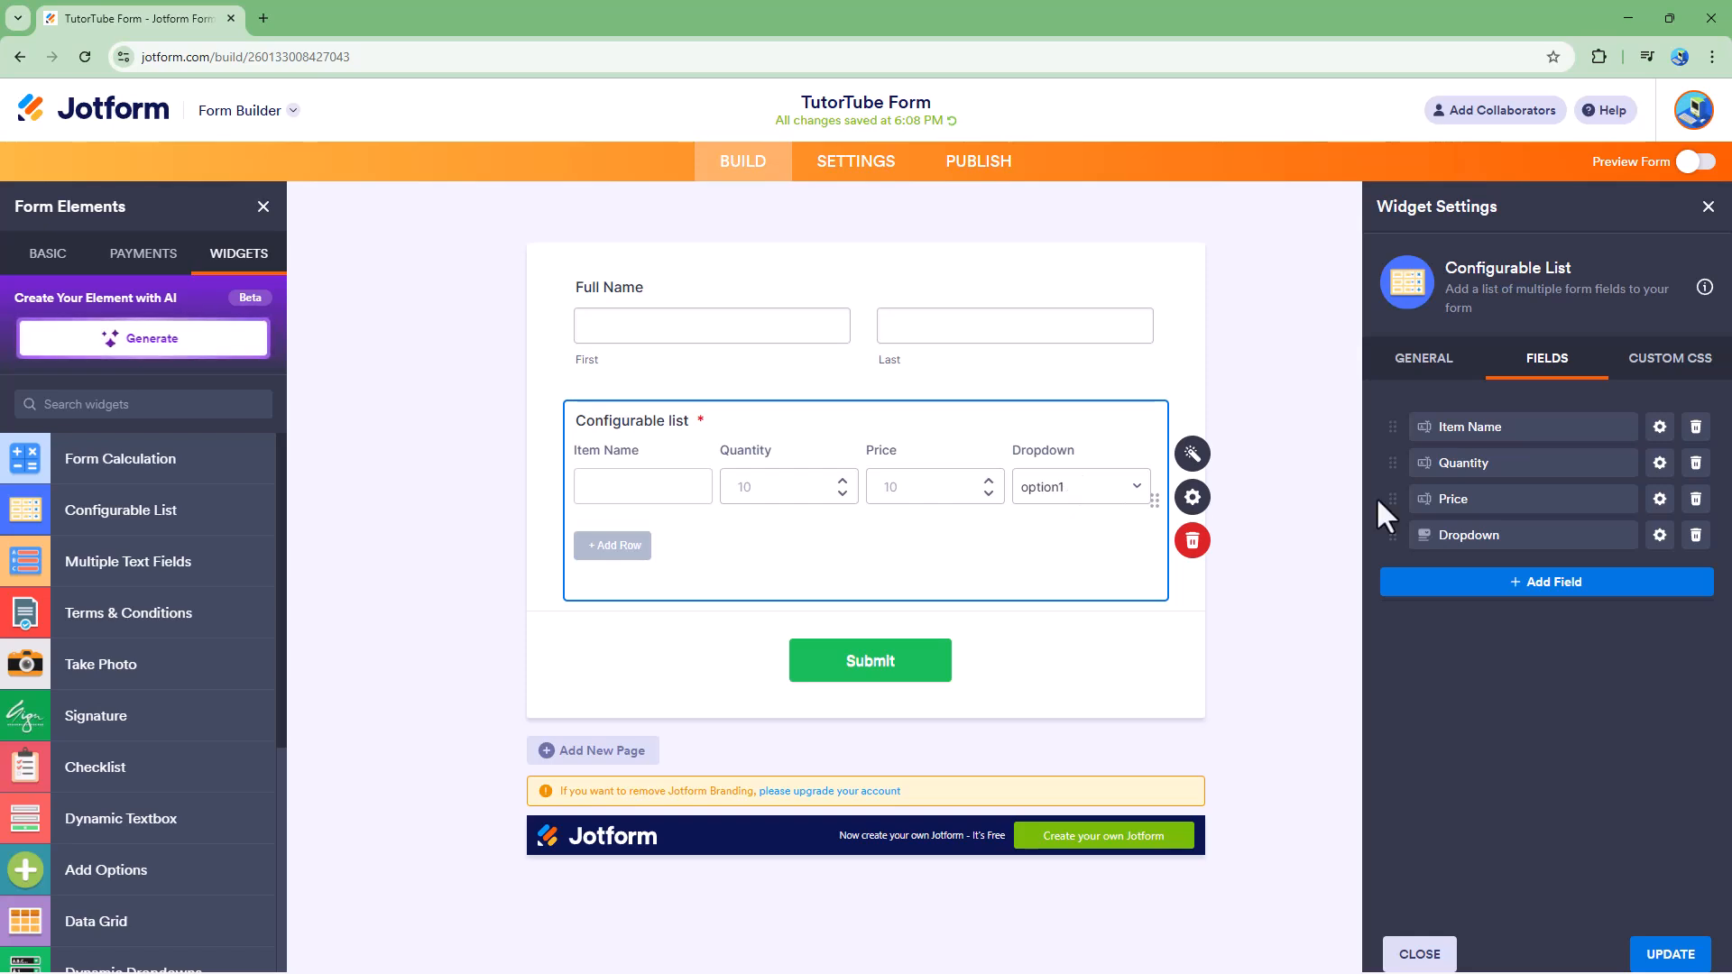
click(1517, 536)
text(Discount)
click(1508, 587)
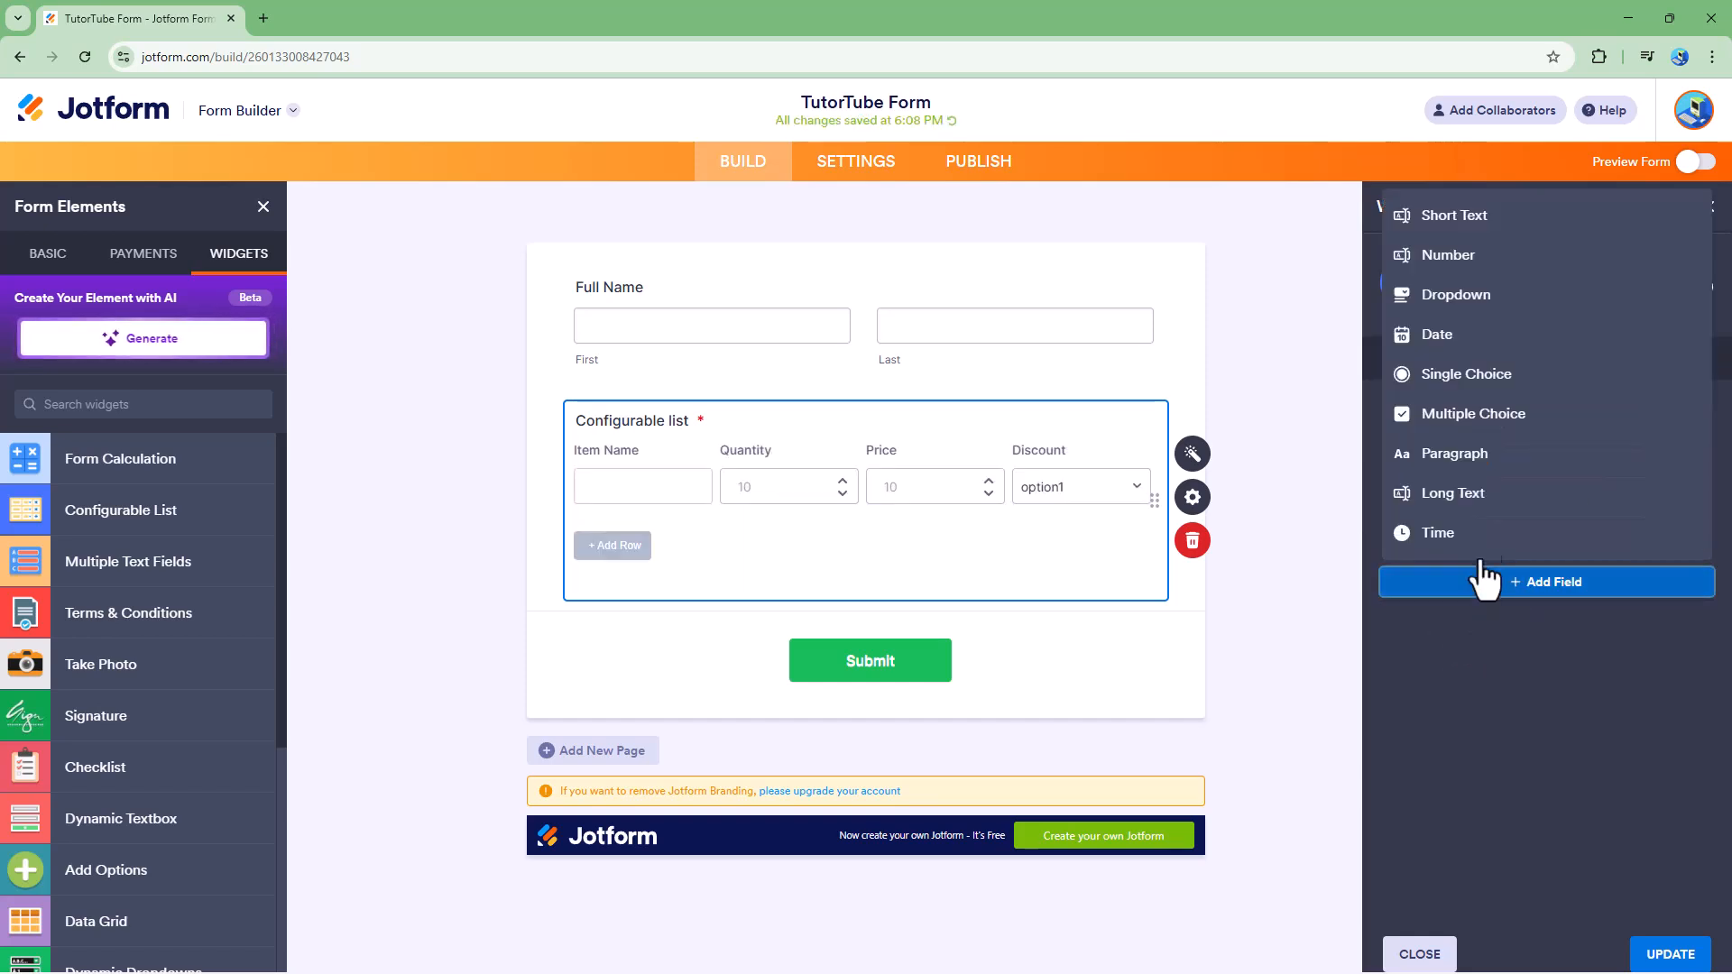
click(1497, 709)
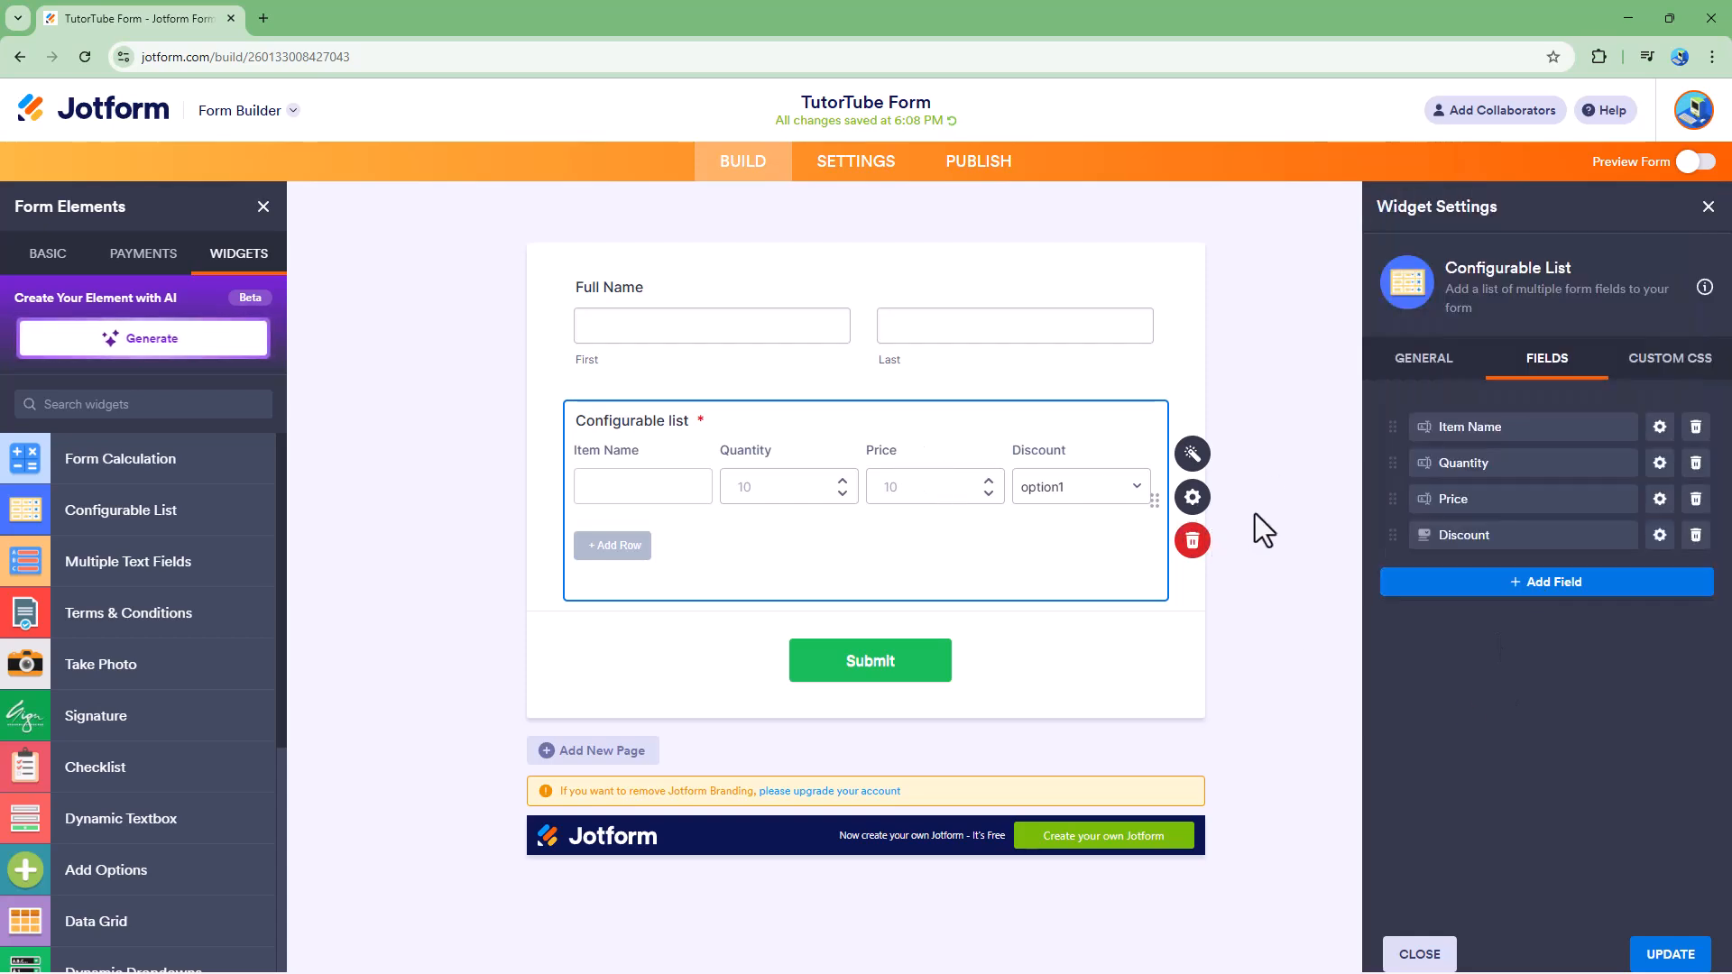
Set the configurable list's default number of rows to 2 and its maximum number of rows to 10
click(1448, 360)
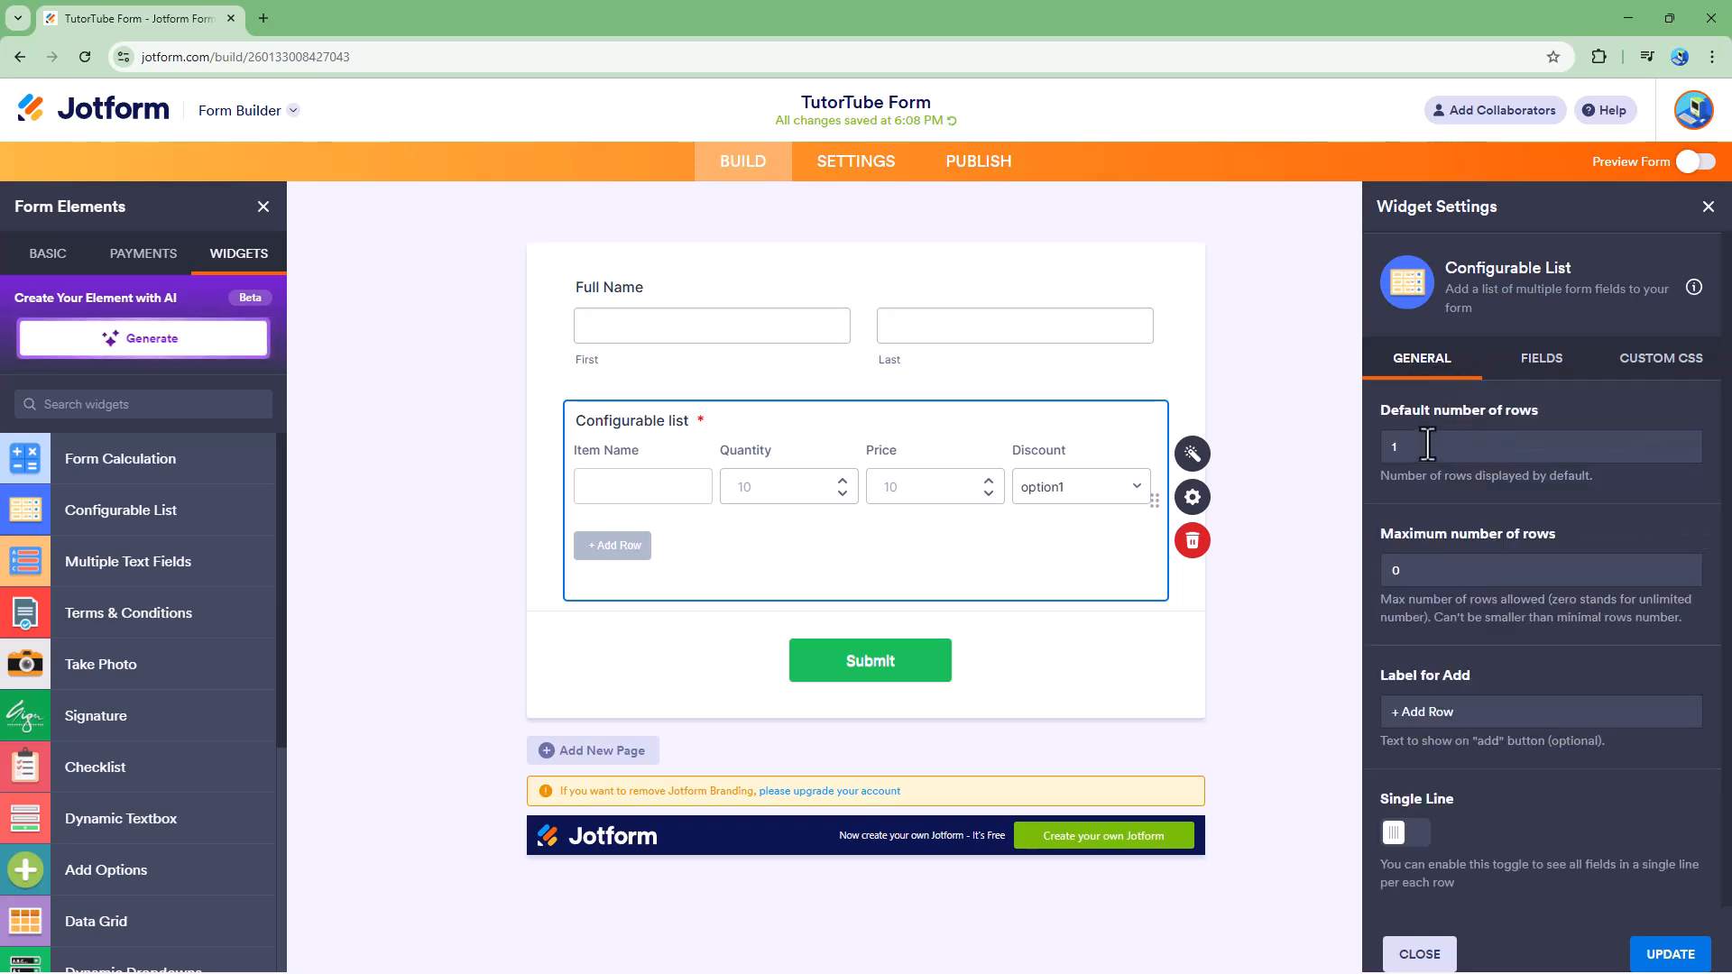
text(2)
key(Tab)
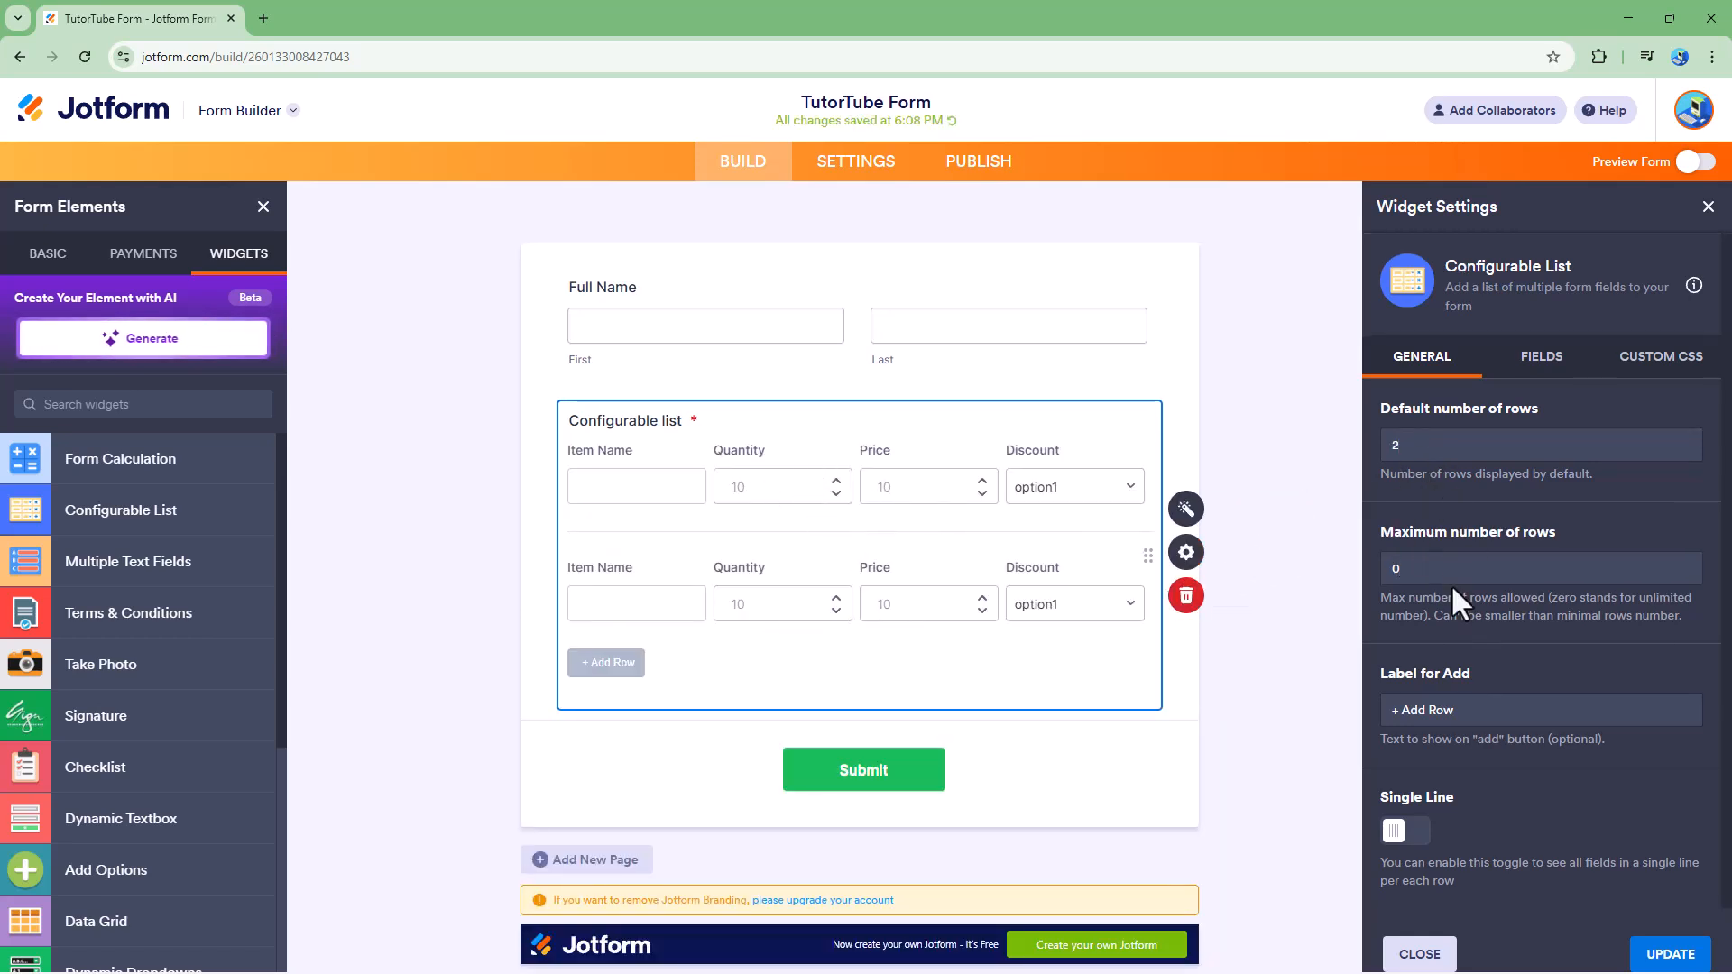
drag(1454, 568, 1328, 570)
text(10)
click(1476, 446)
Change the list's label for adding rows to "+ Add" and enable the Single Line option
drag(1469, 713, 1402, 712)
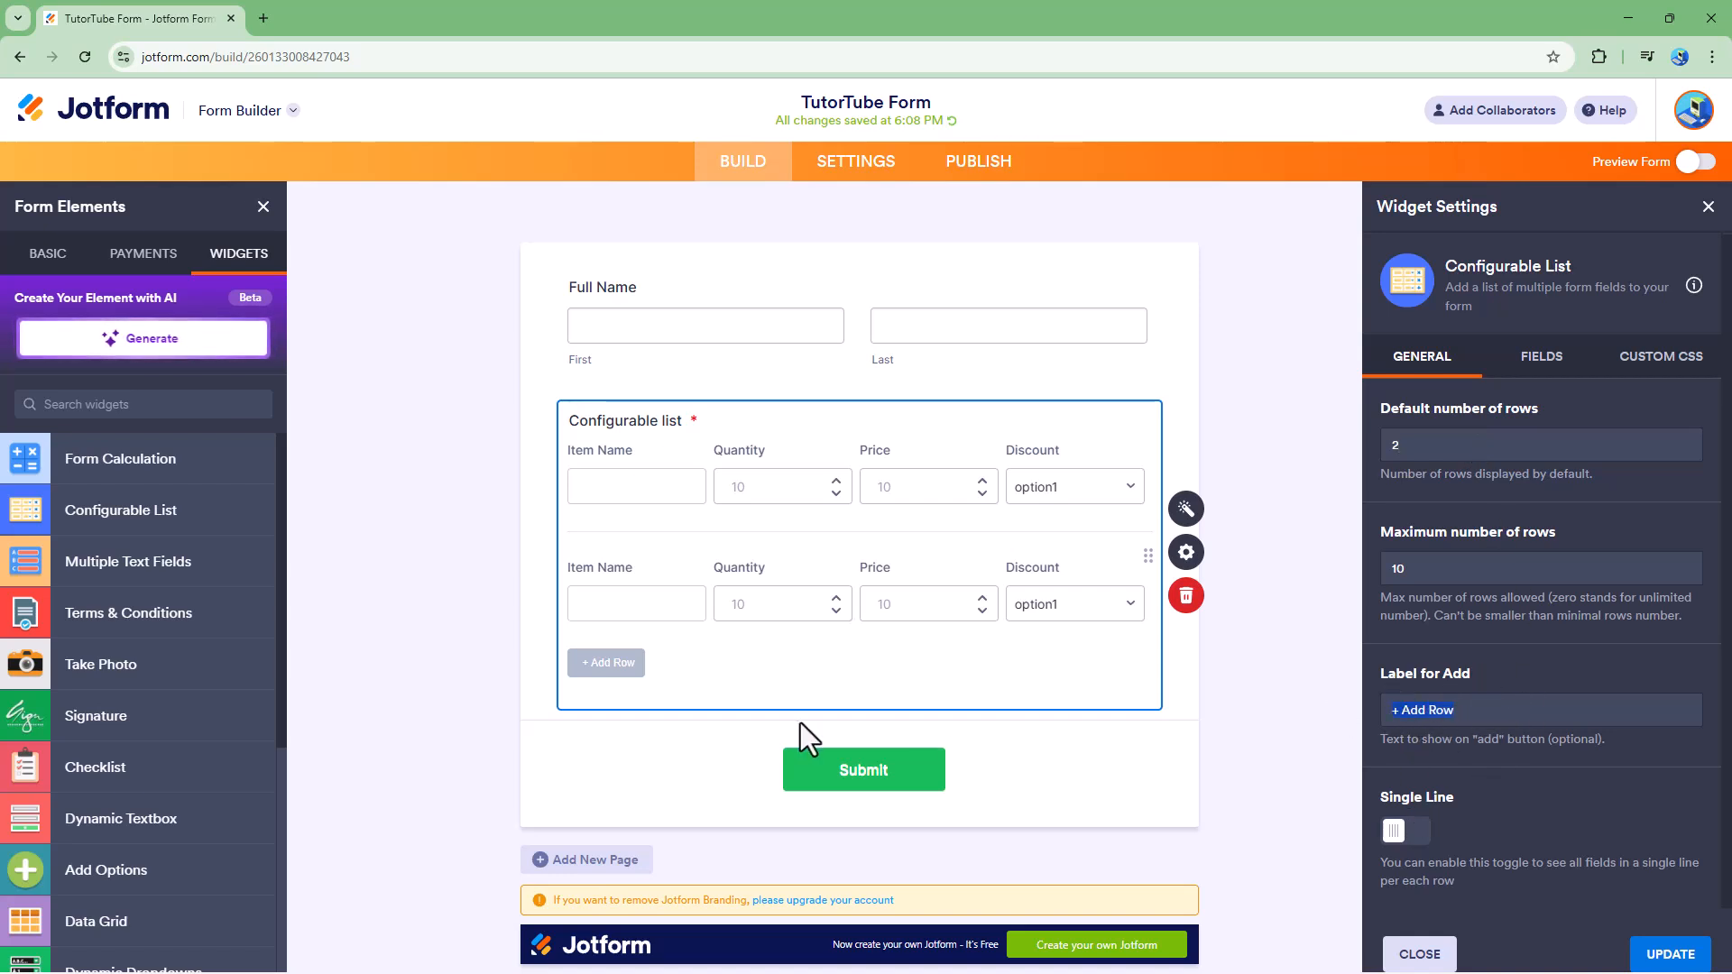
click(1435, 713)
drag(1470, 713, 1436, 713)
click(1405, 831)
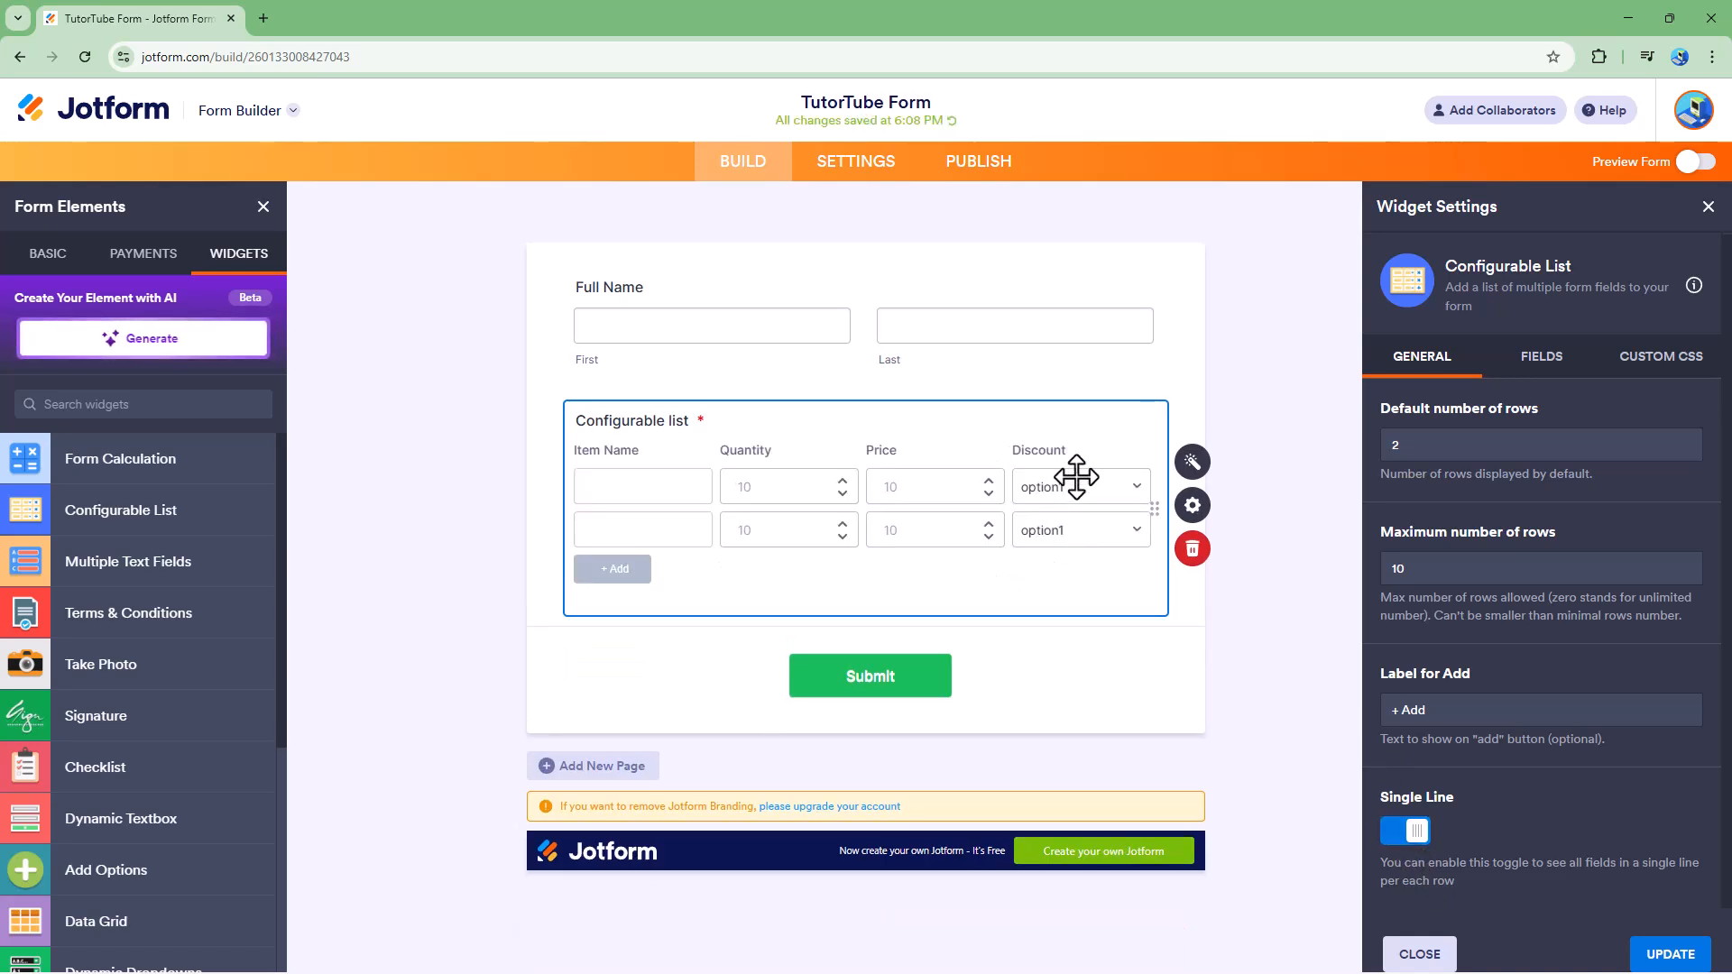
click(1414, 833)
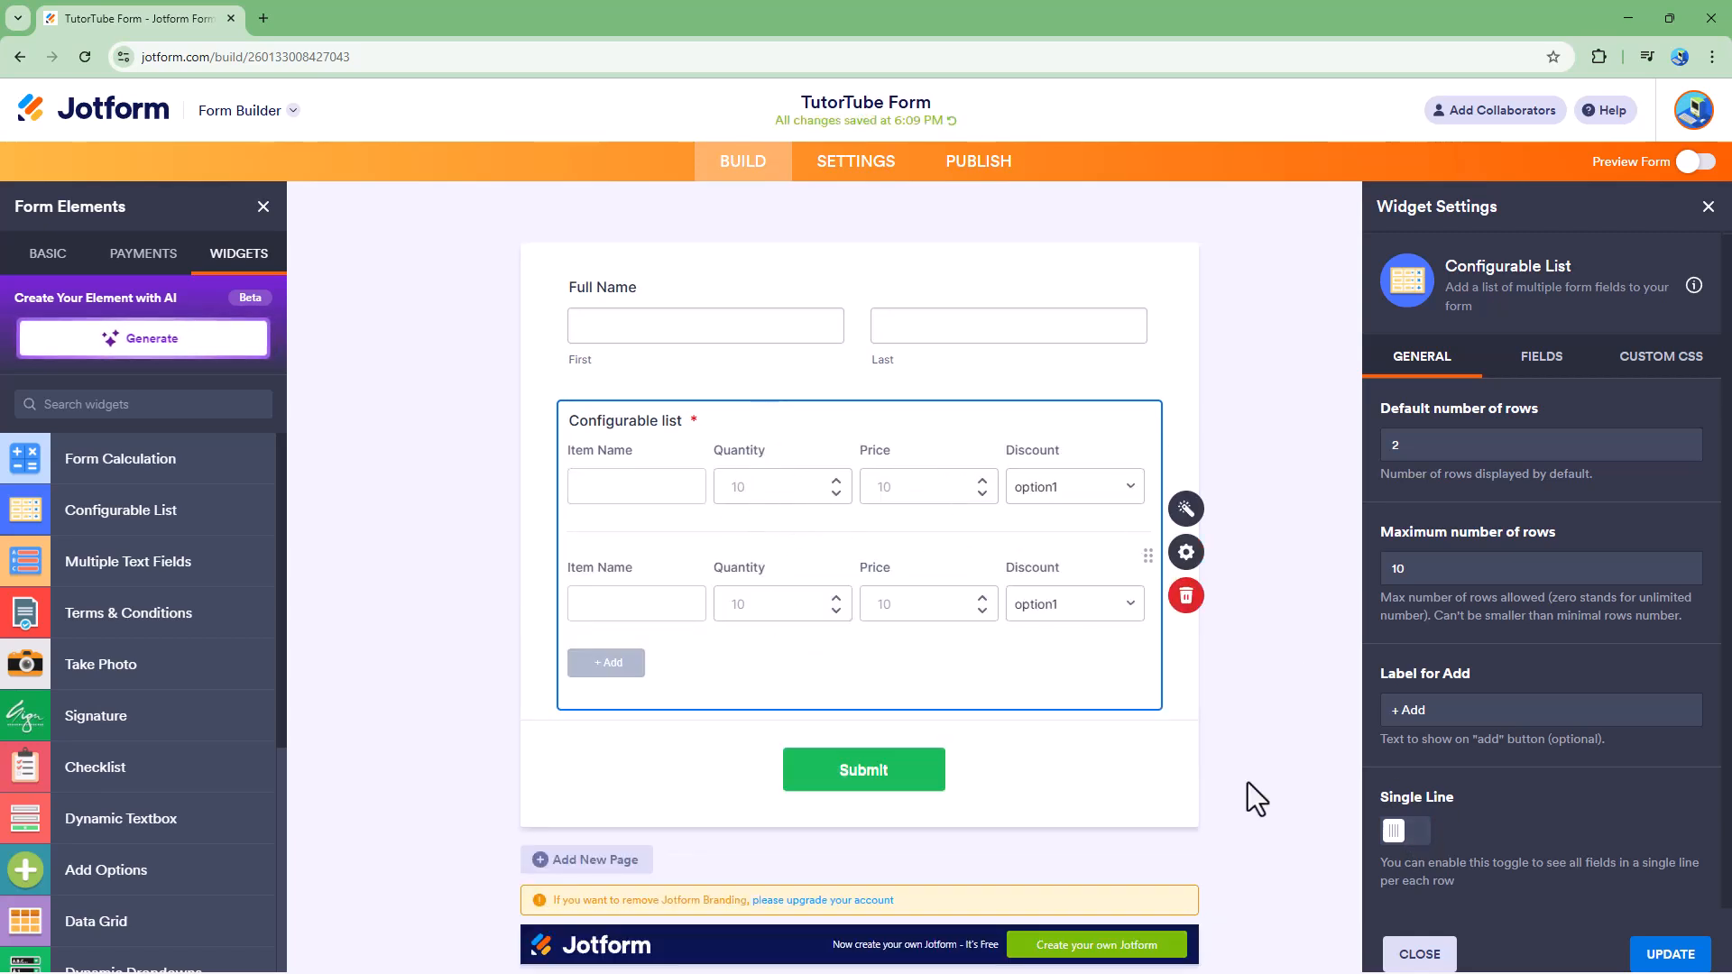
click(1407, 831)
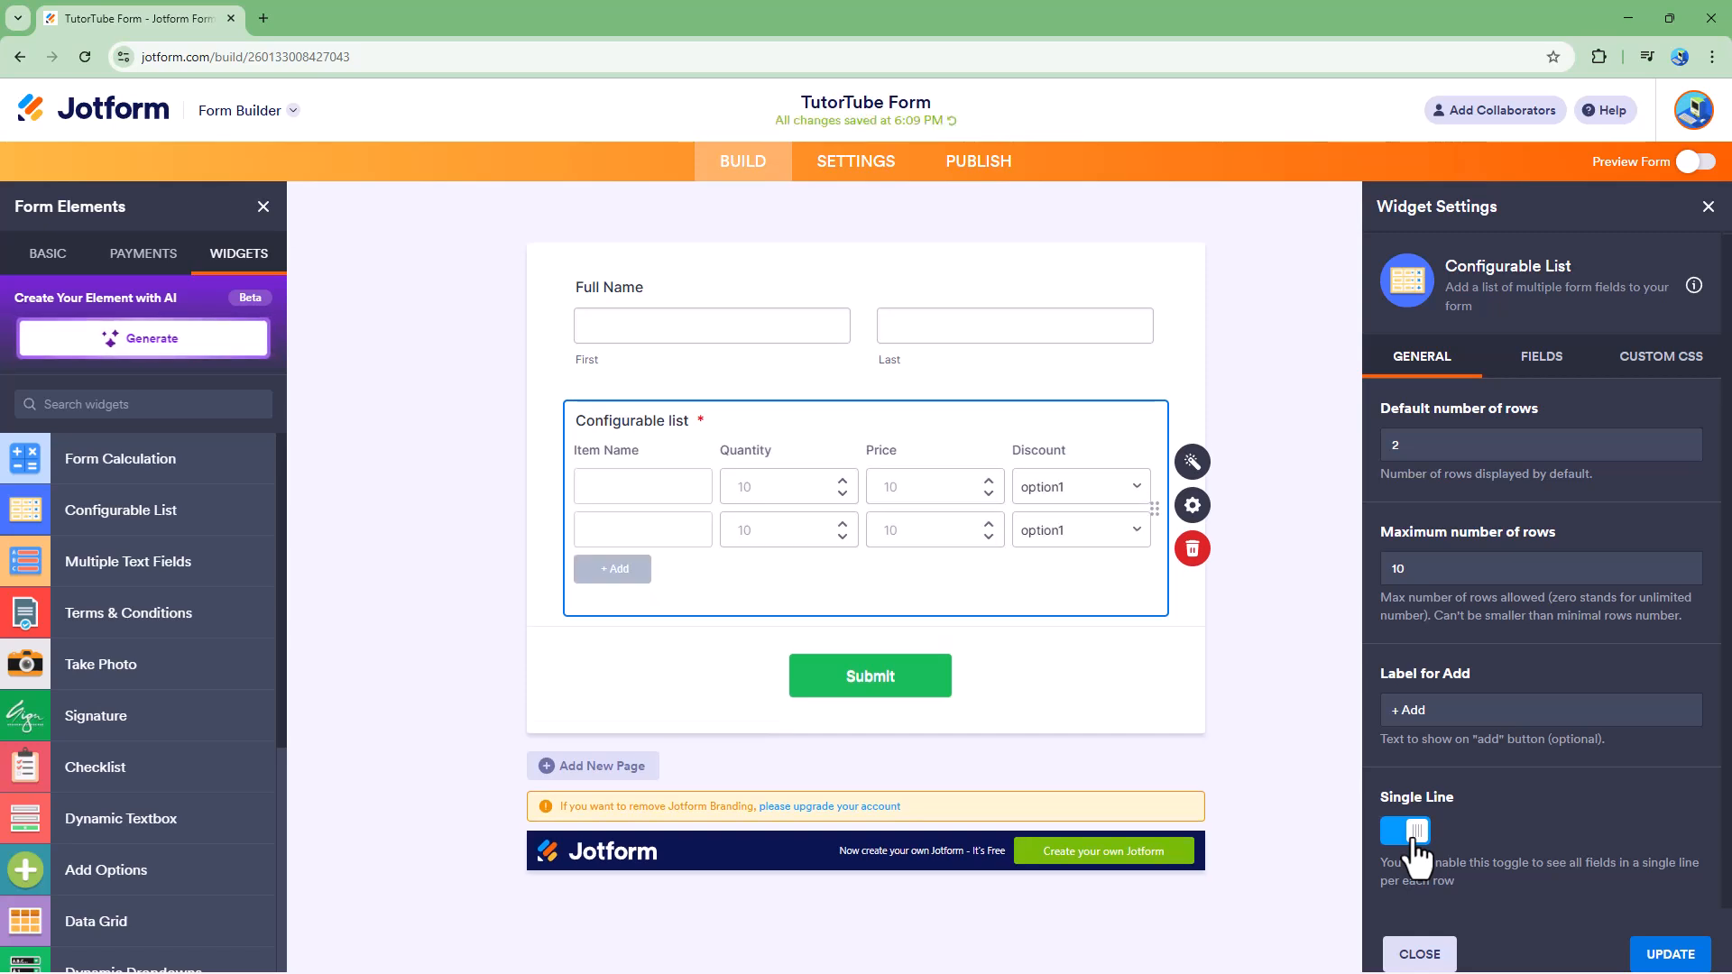
View the configurable list's Custom CSS settings and close the widget settings
click(1659, 358)
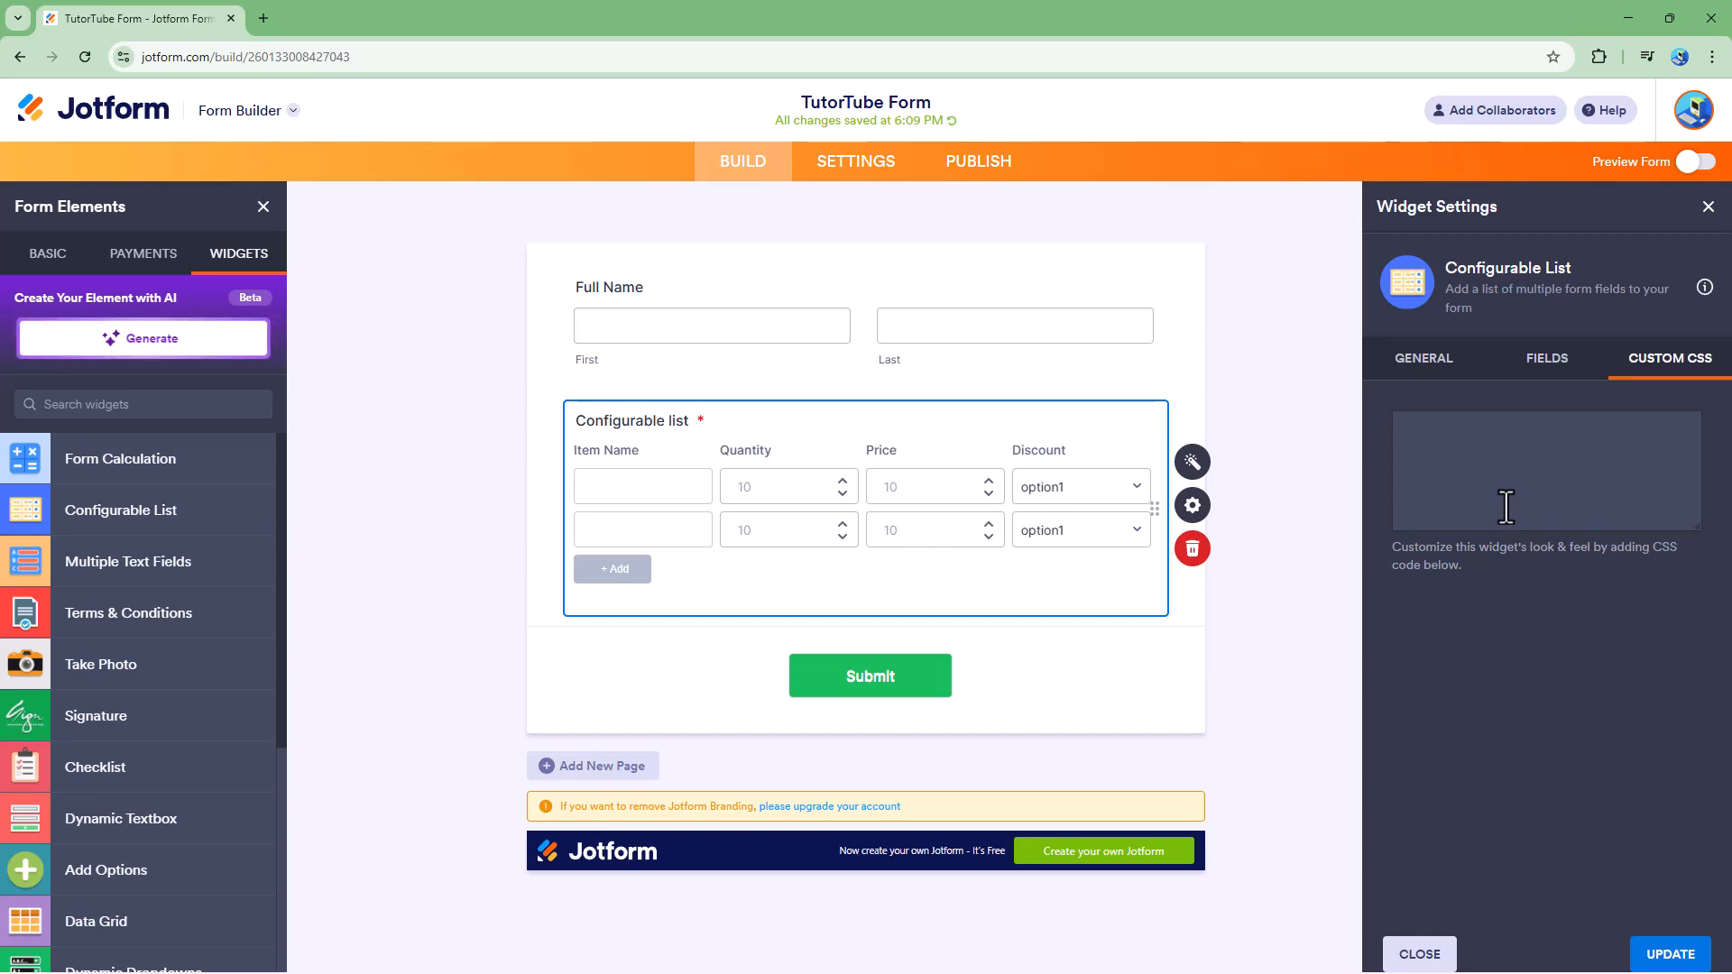
click(1708, 206)
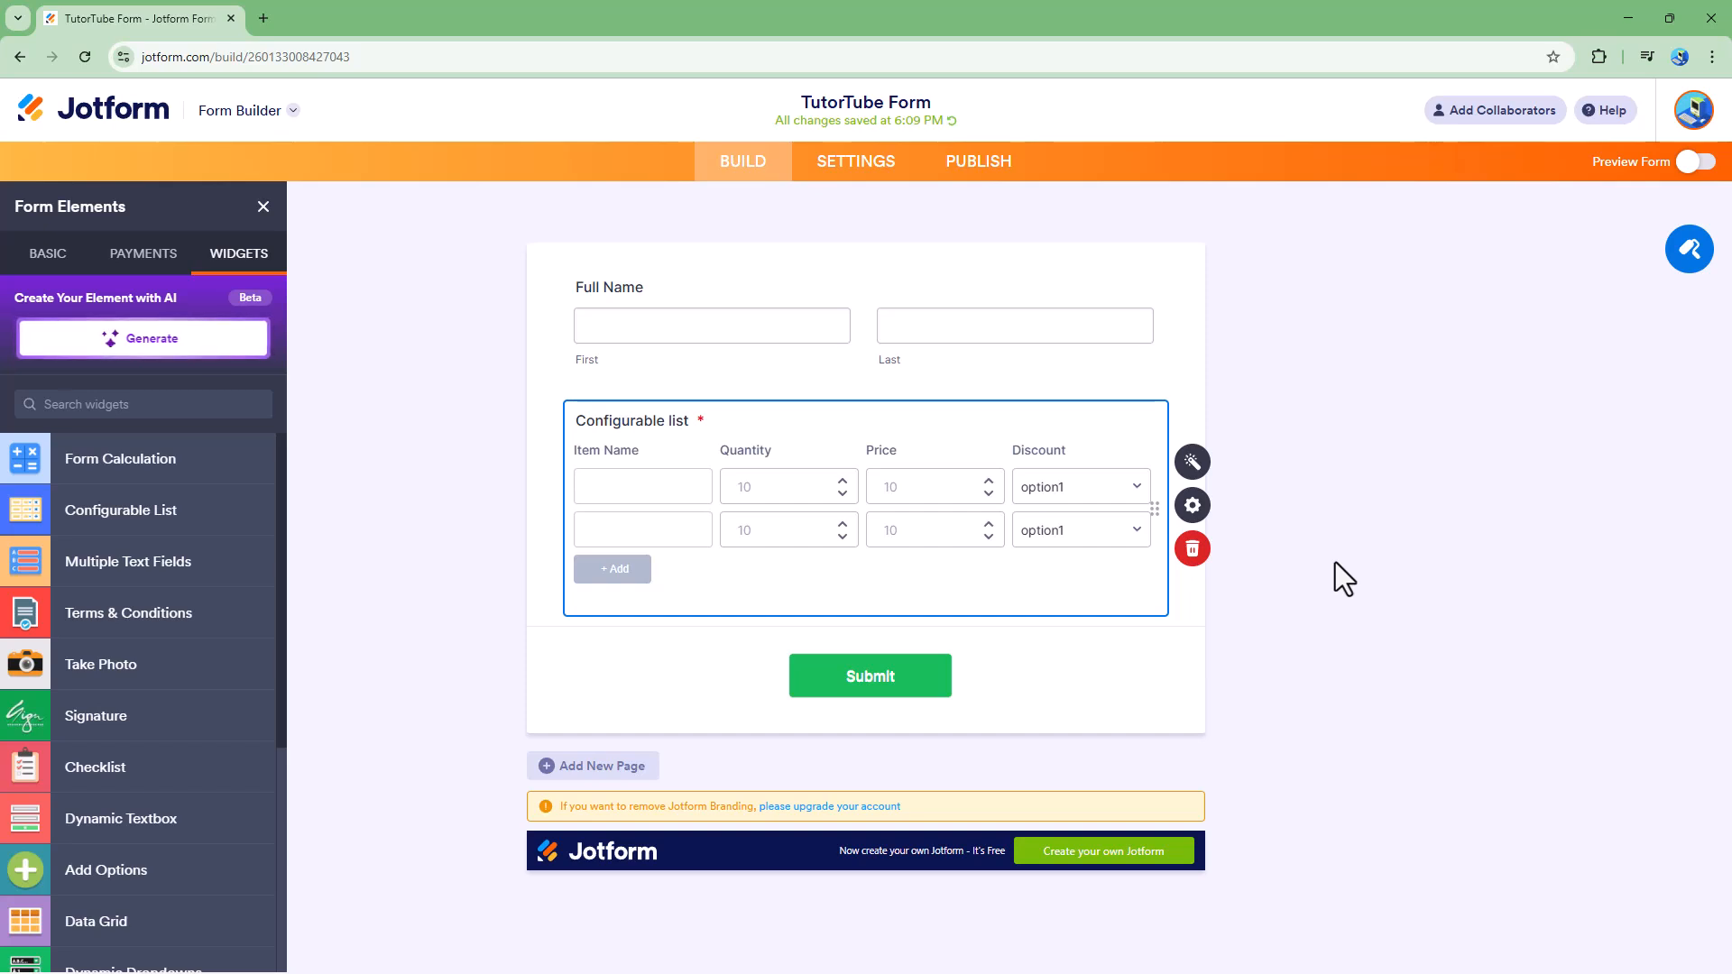
click(1200, 464)
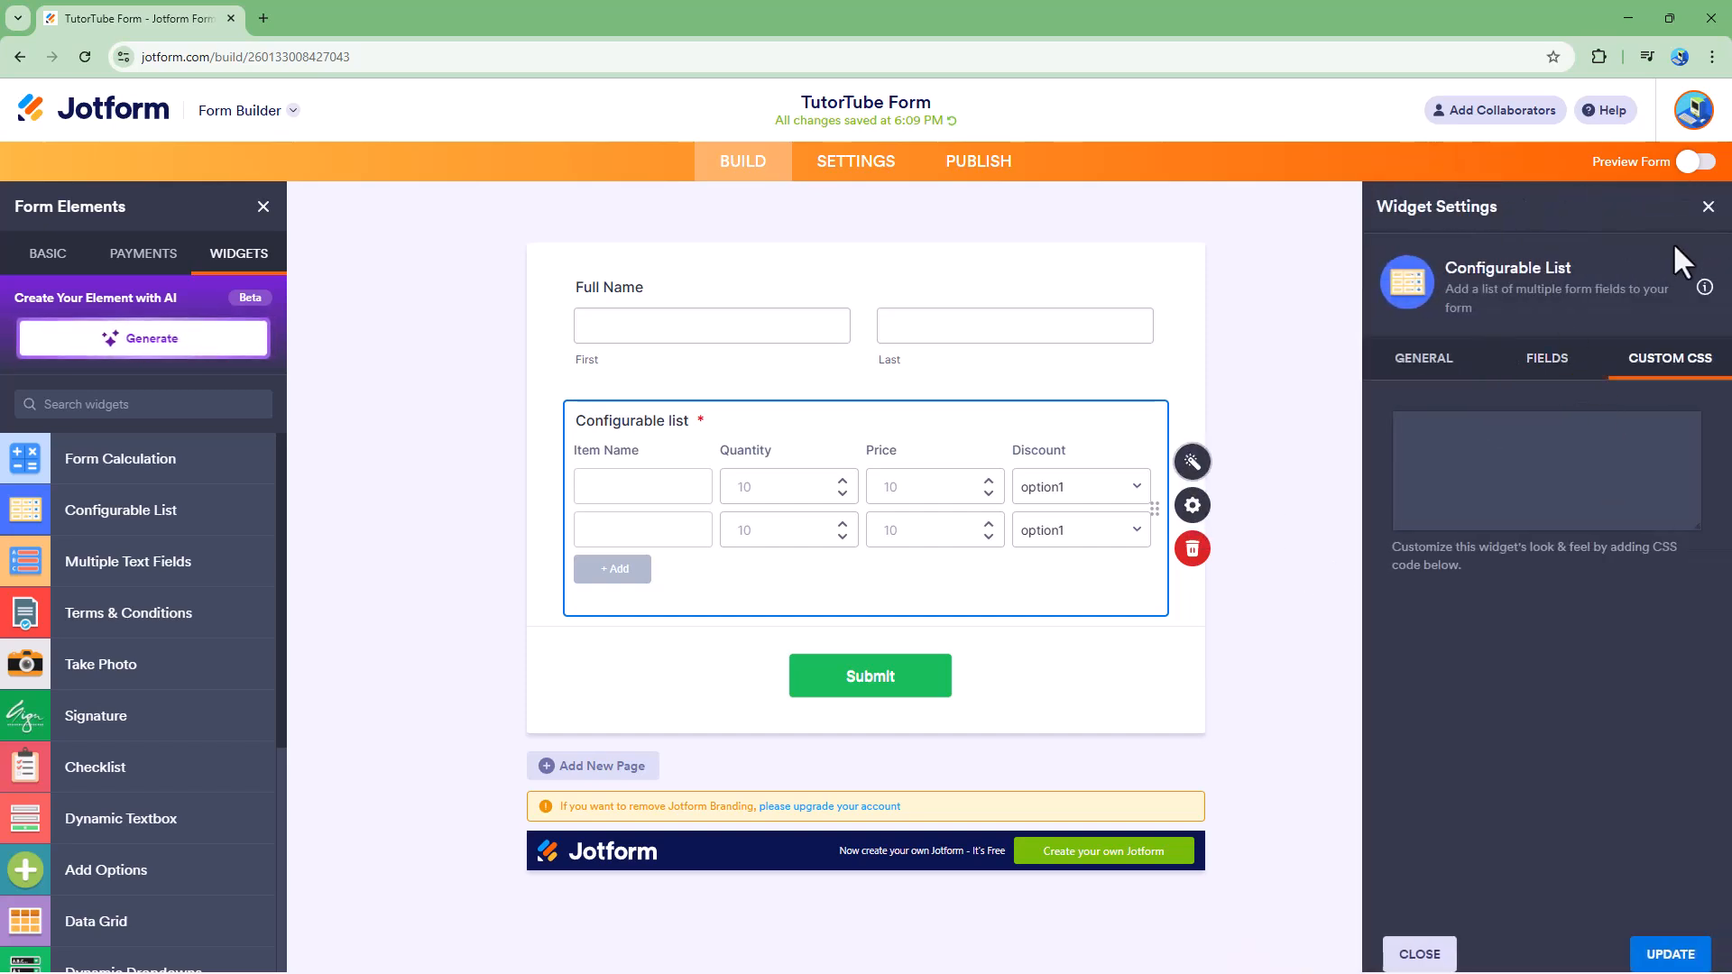
click(1708, 206)
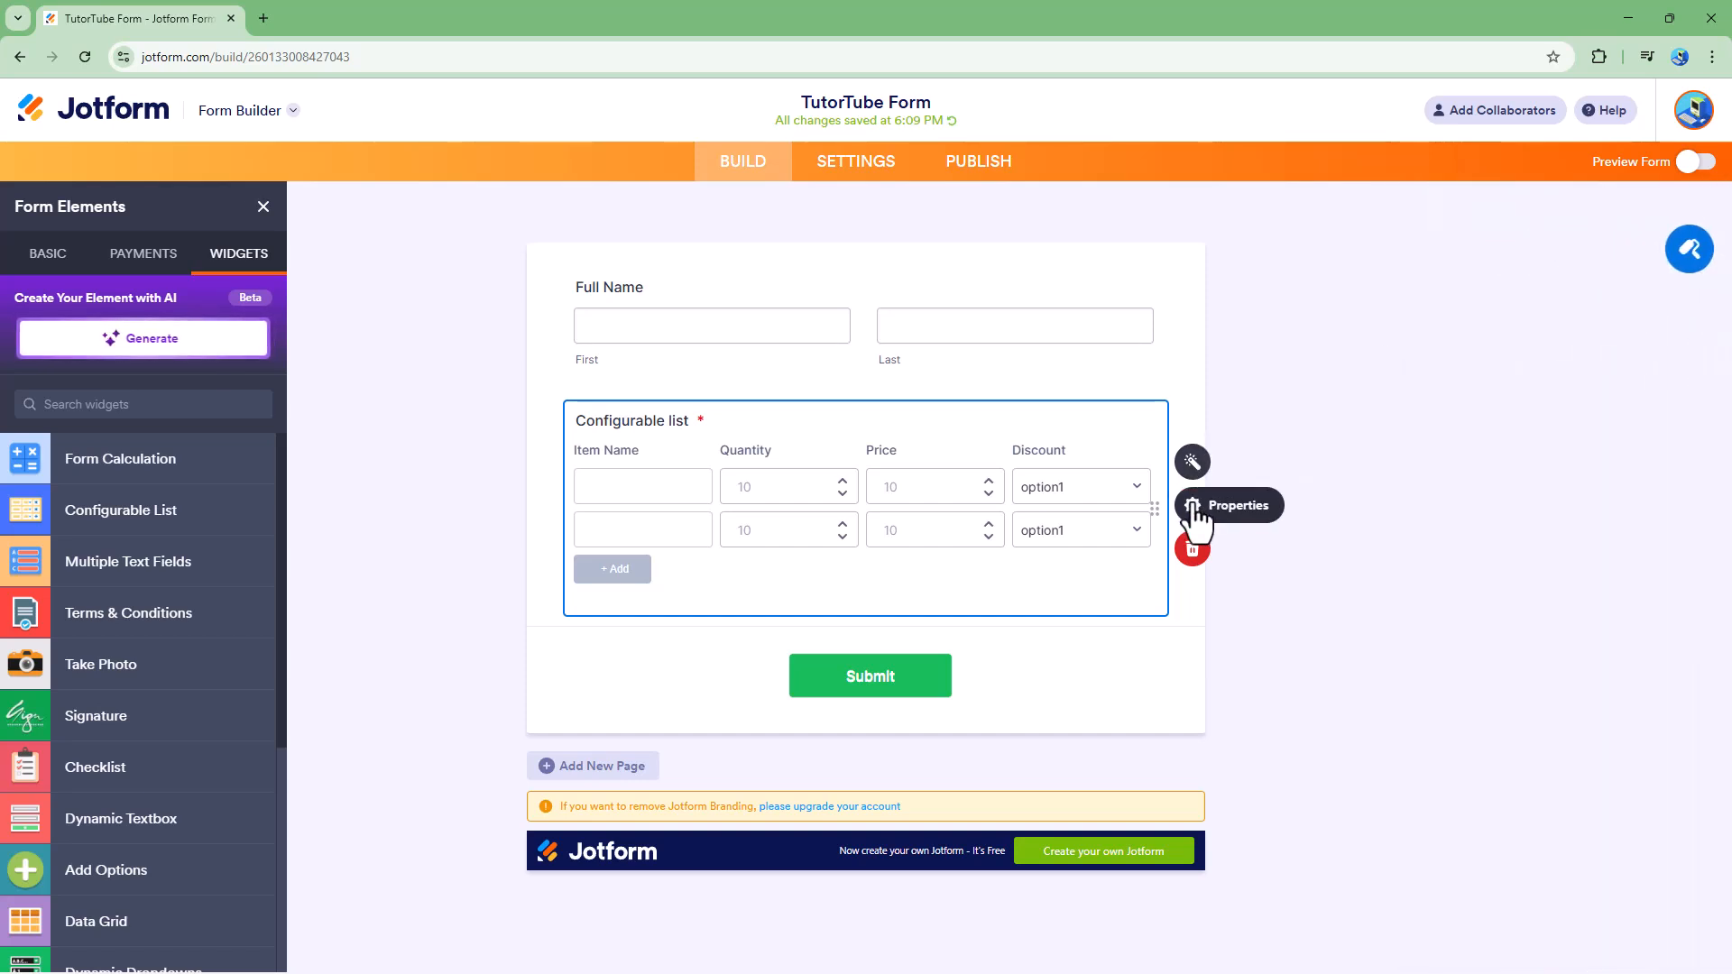
Try Center and Right alignment in the configurable list's properties and restore Left alignment
click(1192, 506)
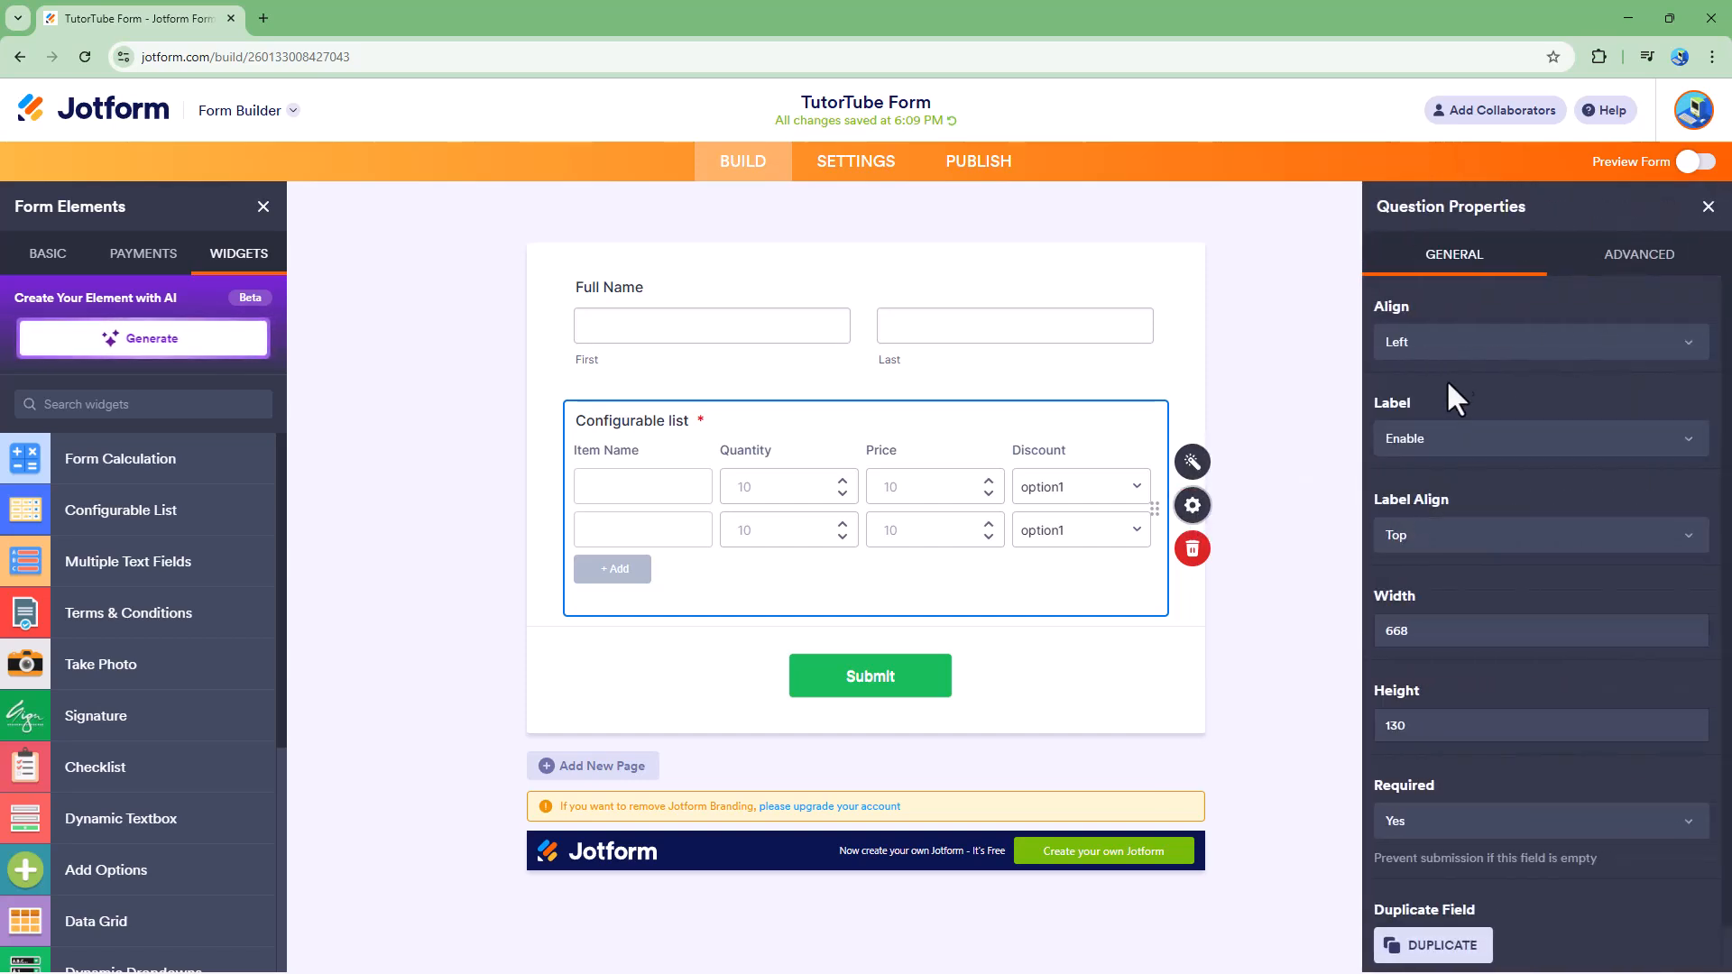
click(1475, 340)
click(1450, 397)
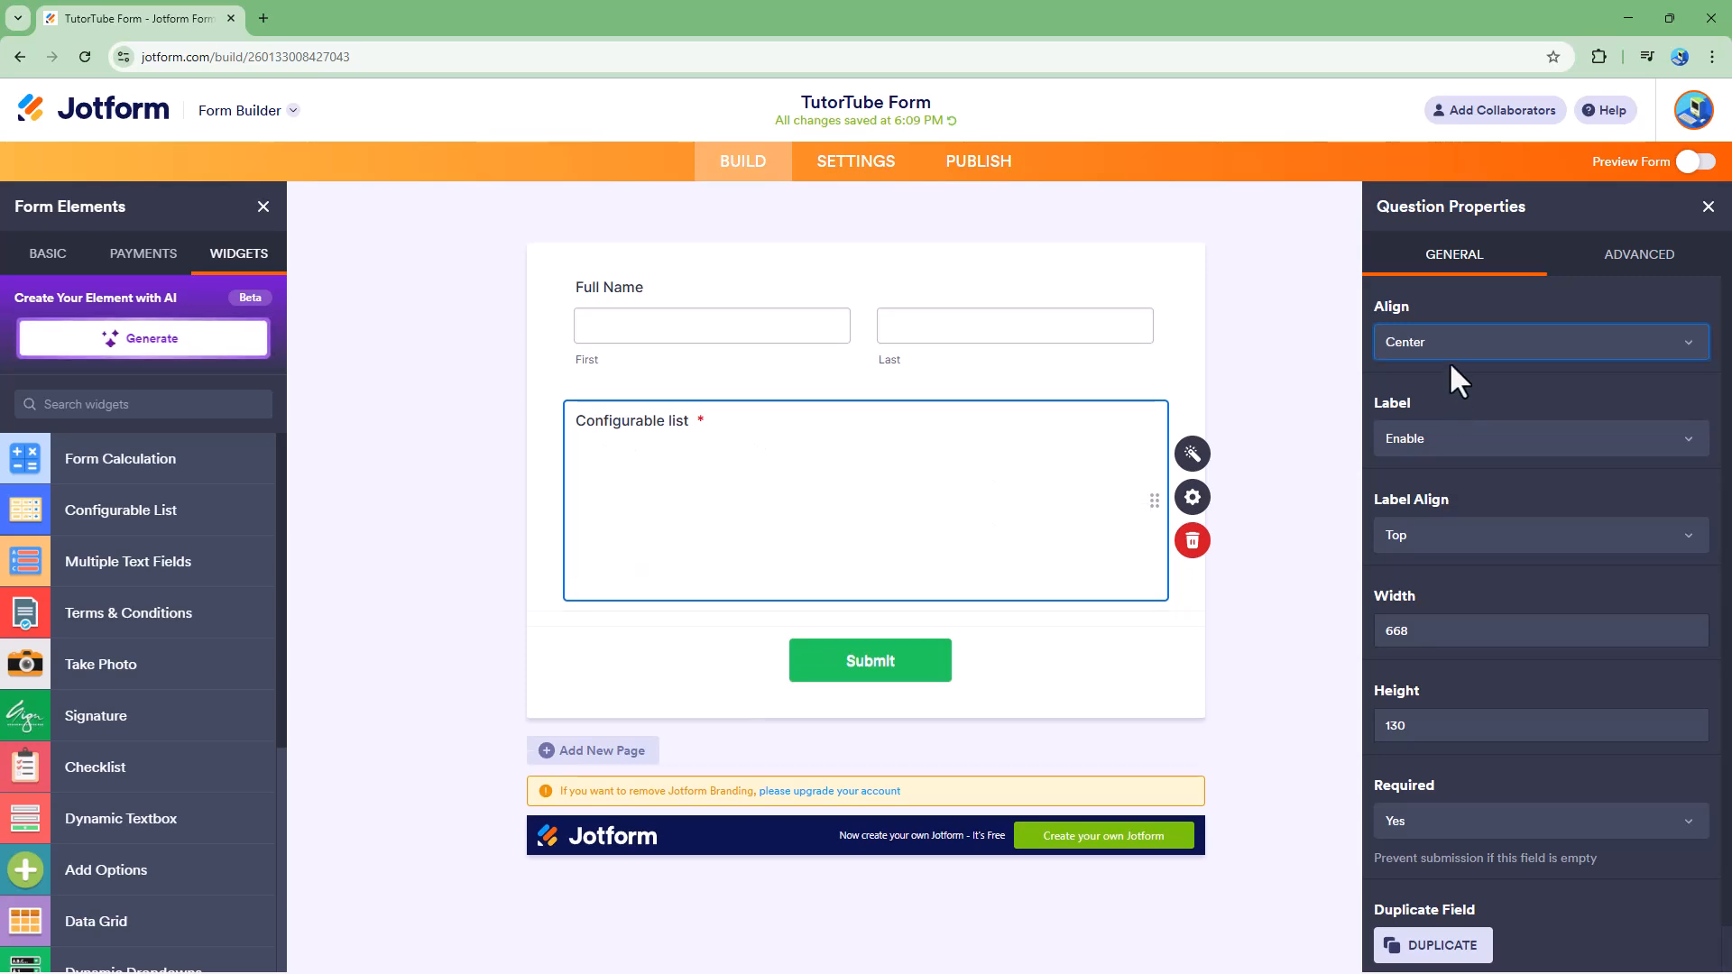
click(1456, 339)
click(1447, 415)
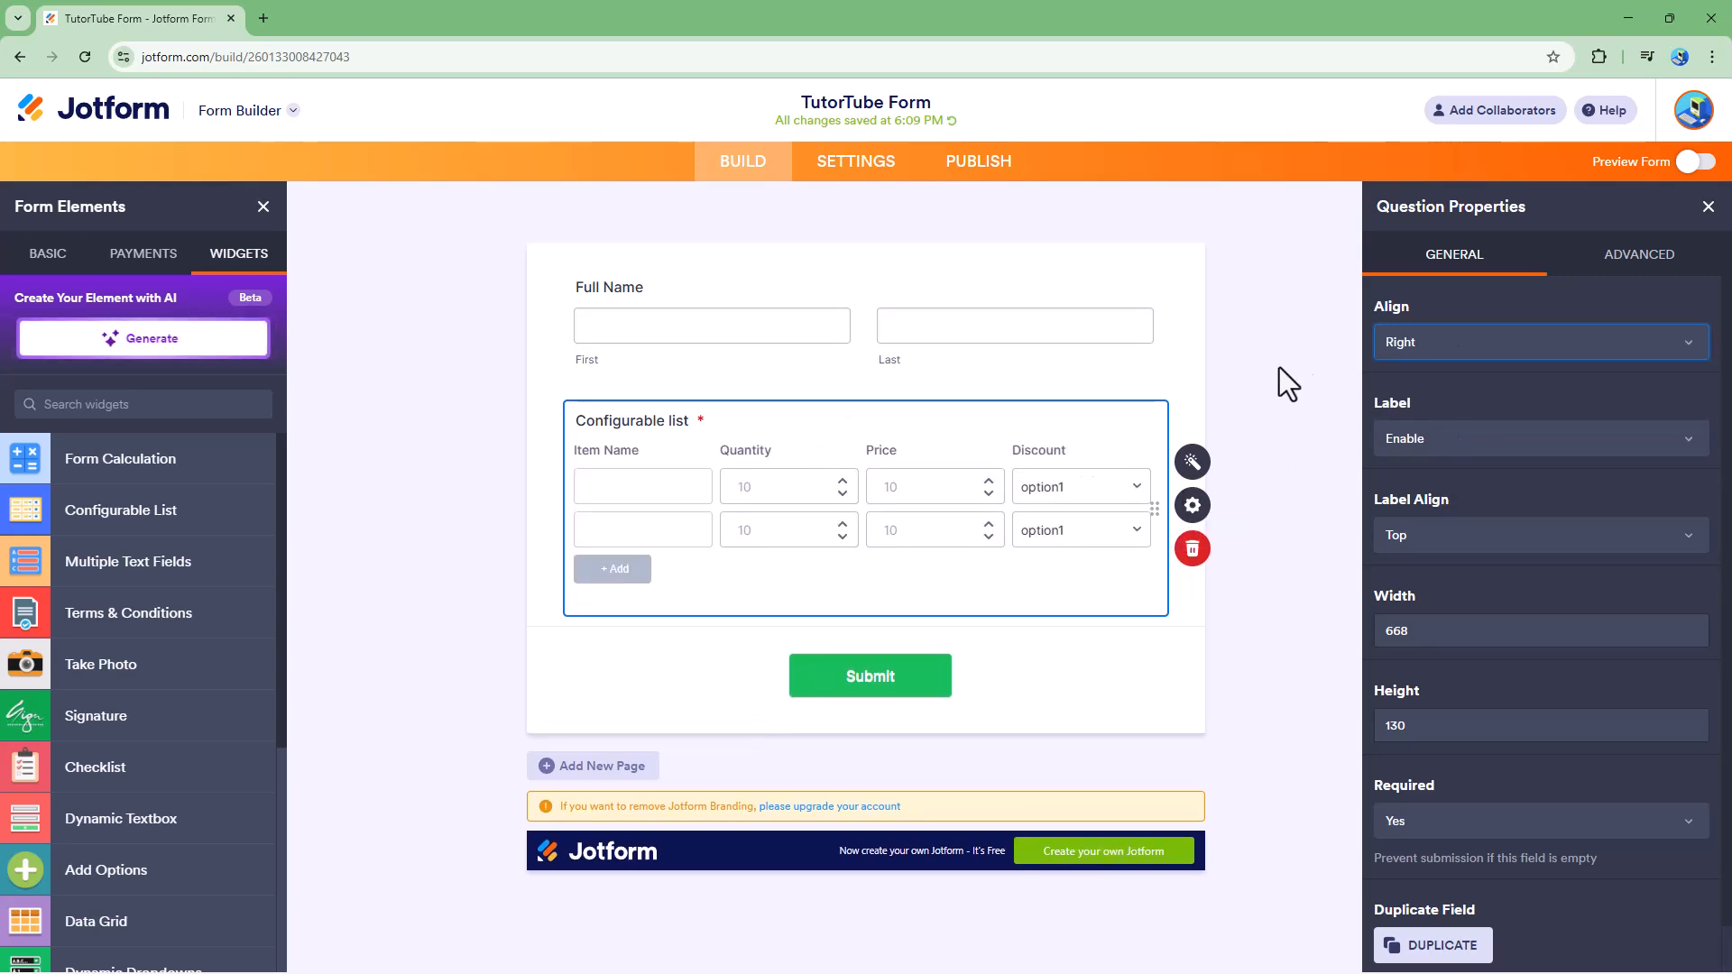
click(1494, 350)
click(1440, 378)
click(1443, 356)
click(1443, 353)
Disable the configurable list's label and enable it again
click(1441, 433)
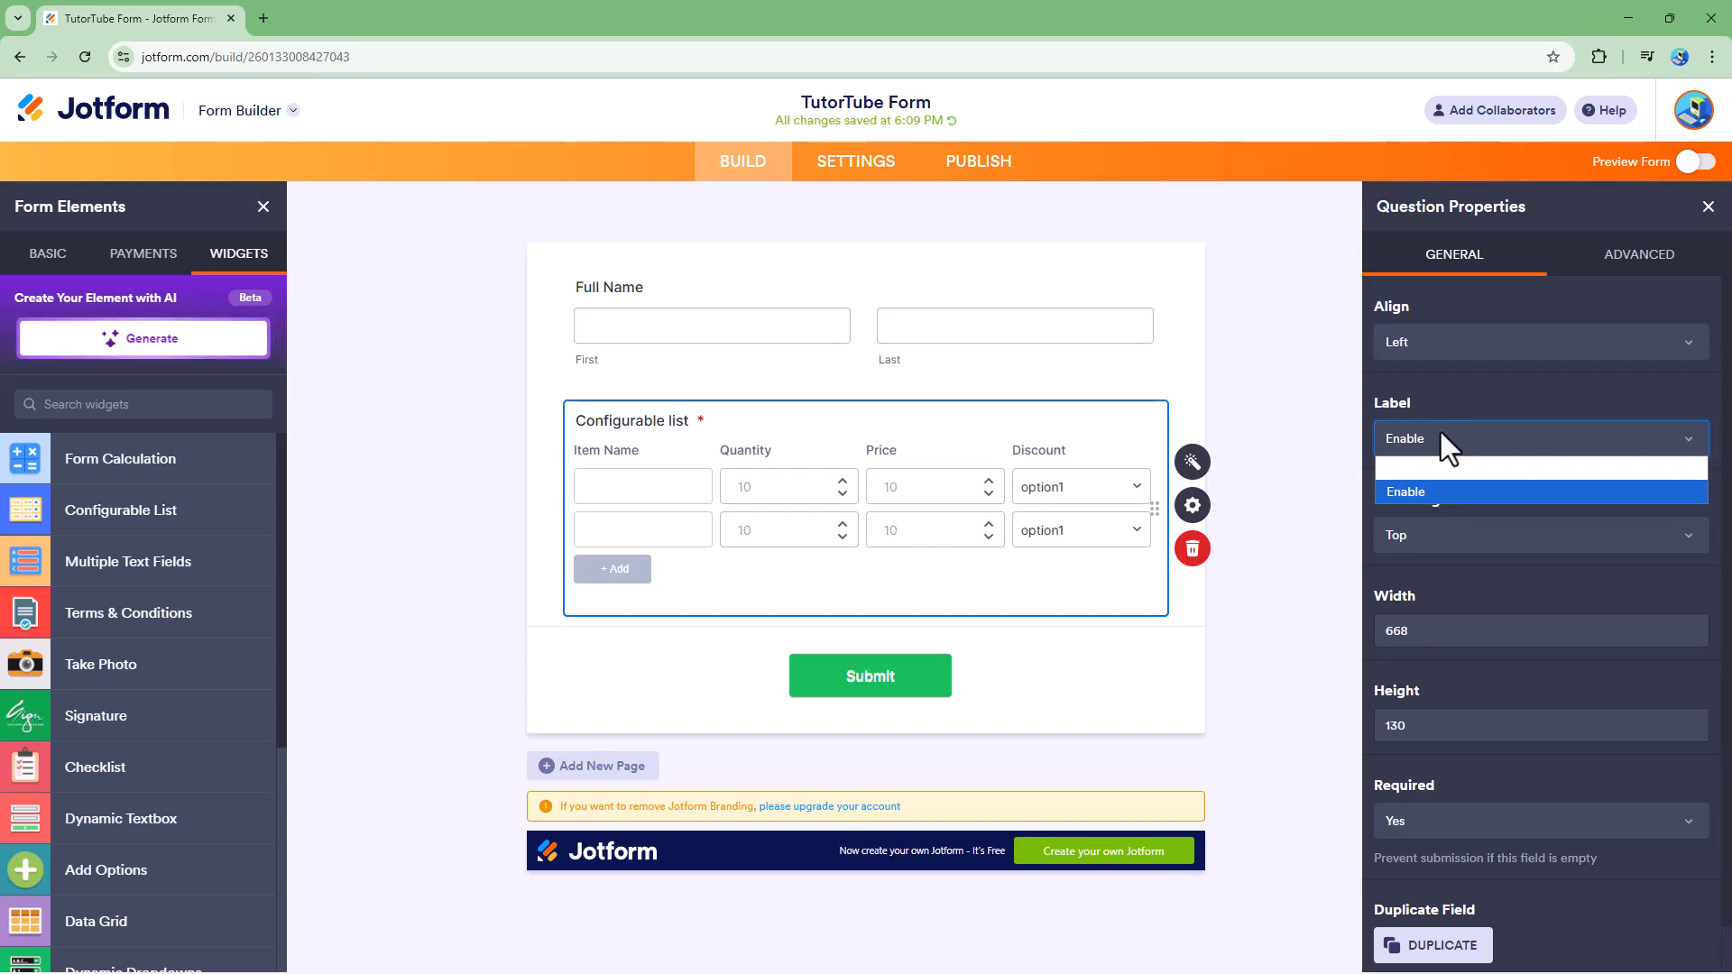
click(1431, 470)
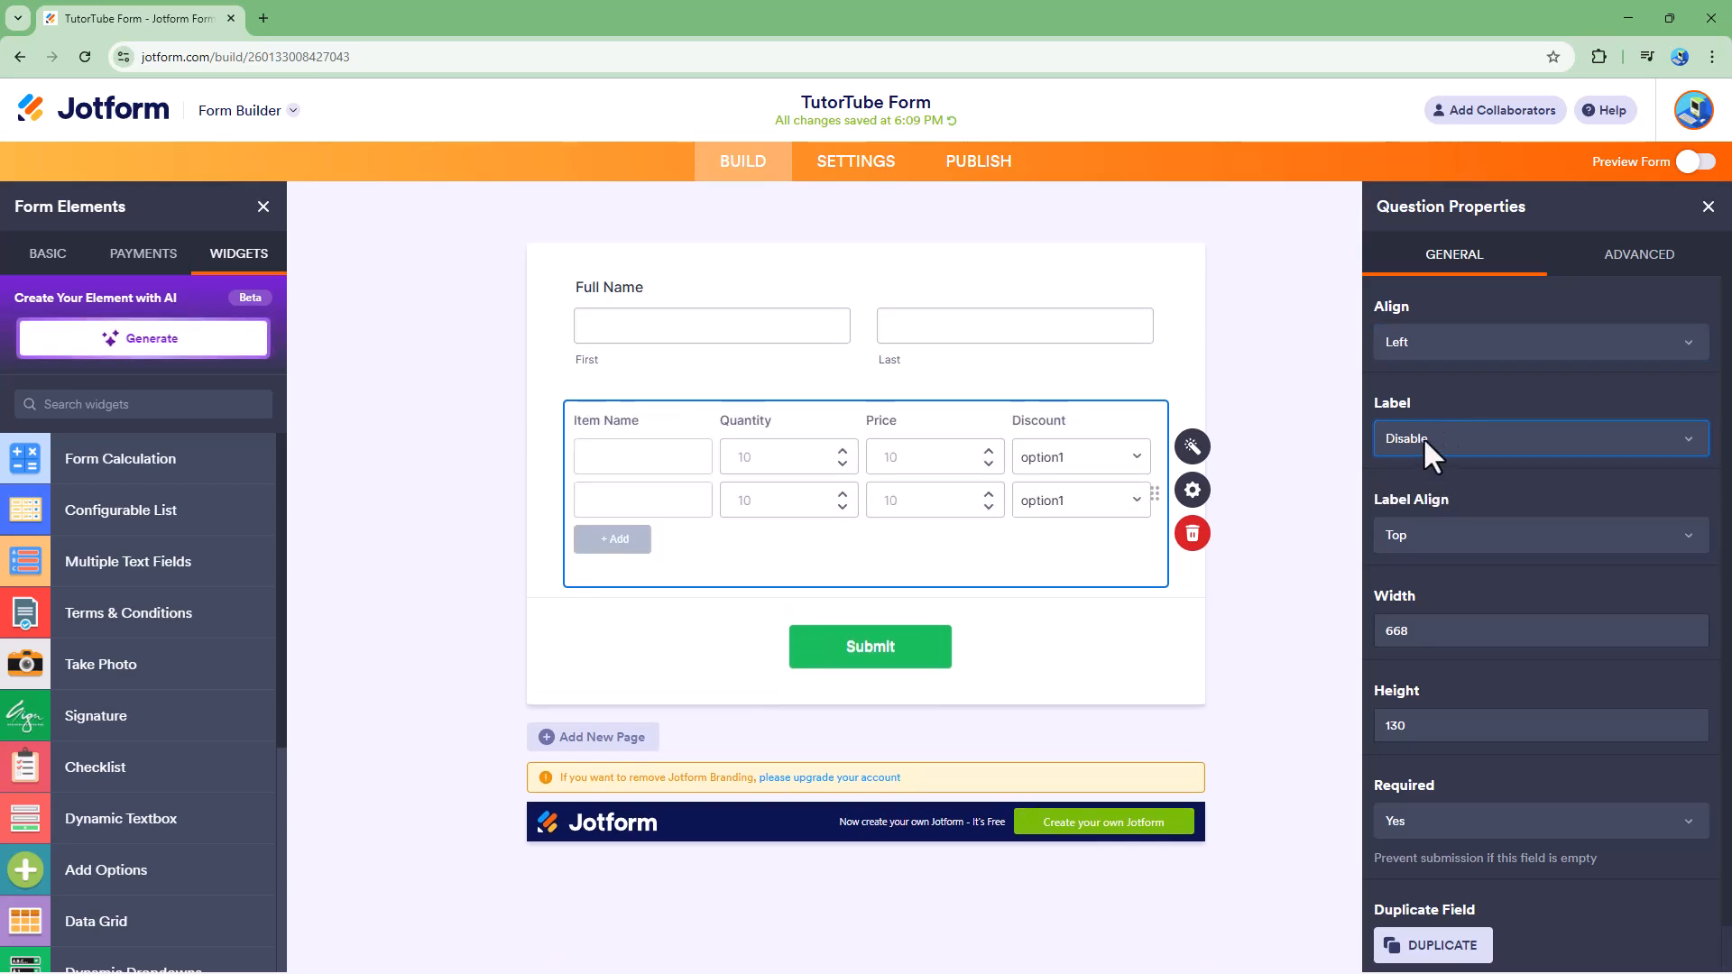
click(1421, 436)
click(1410, 492)
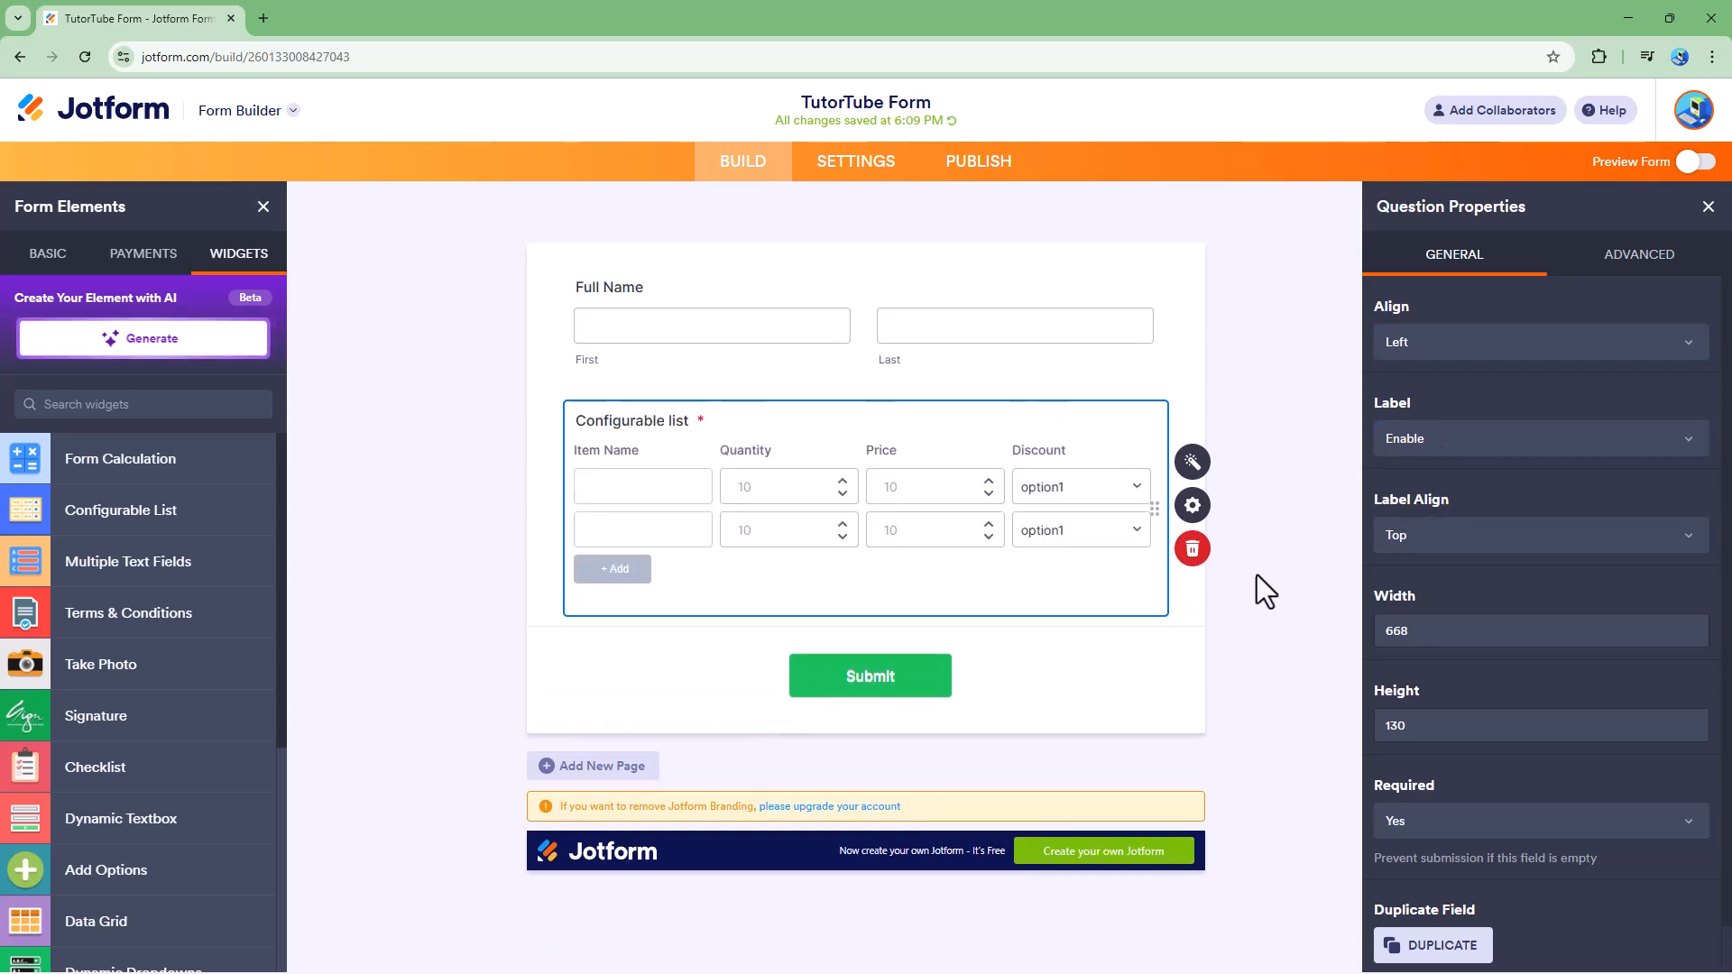
Try Right and Left label alignment for the configurable list and restore Top alignment
click(1502, 534)
click(1451, 585)
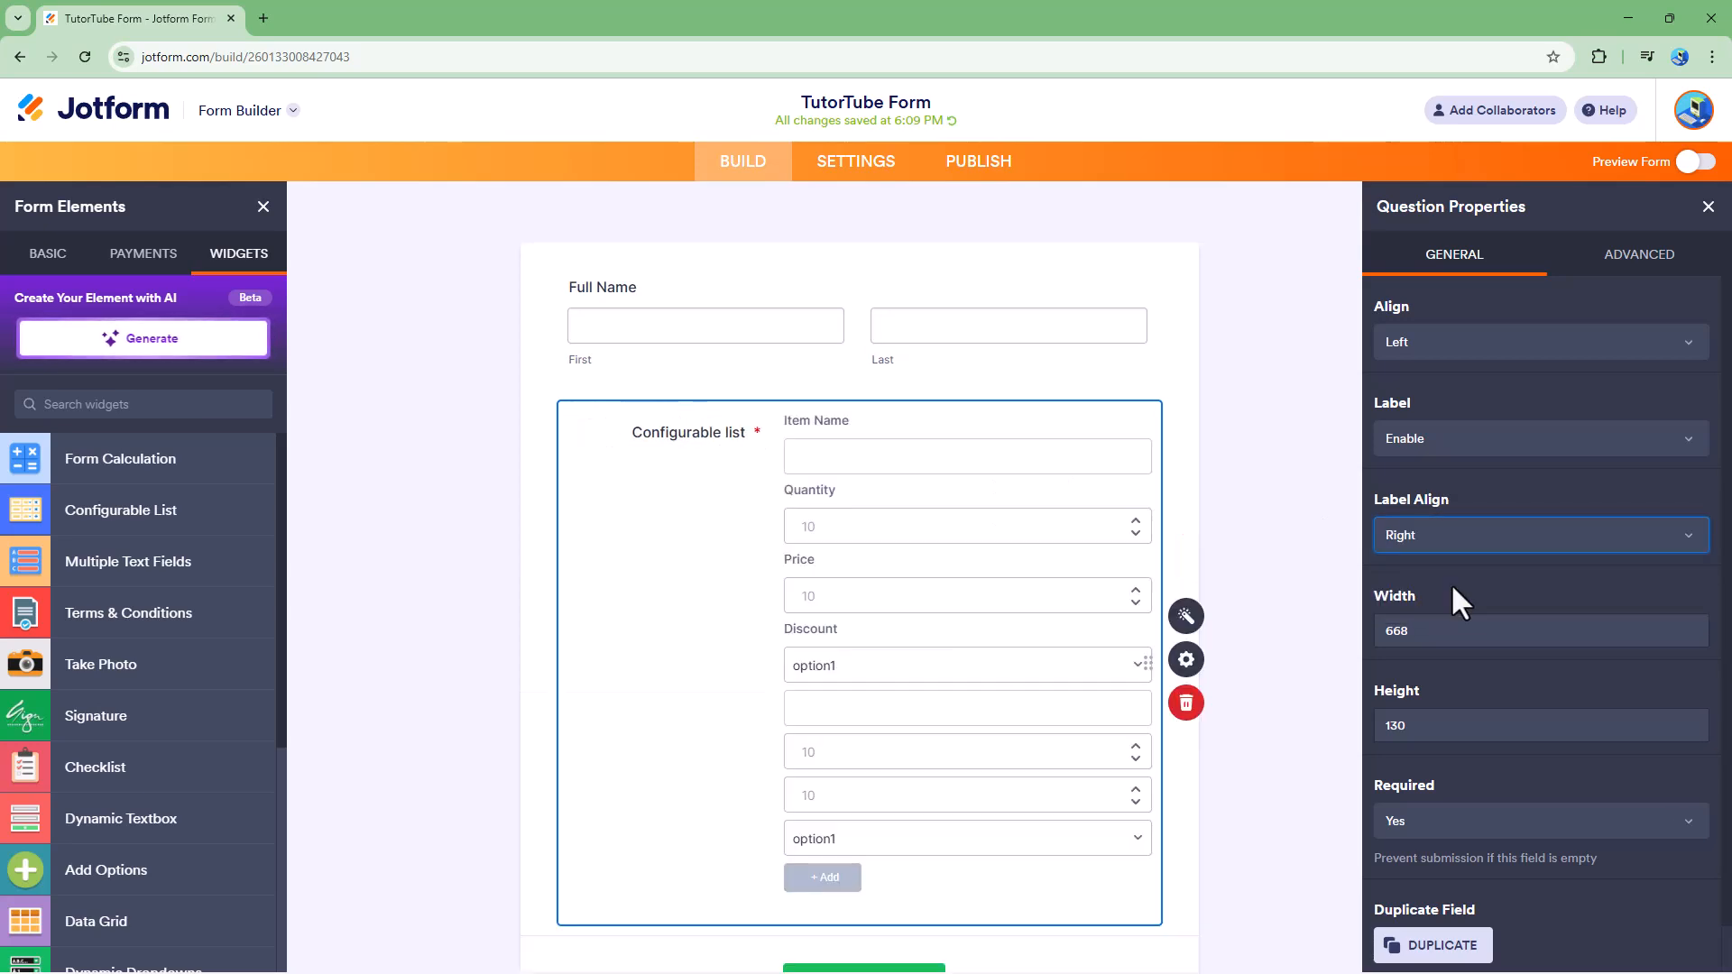
click(1427, 539)
click(1420, 602)
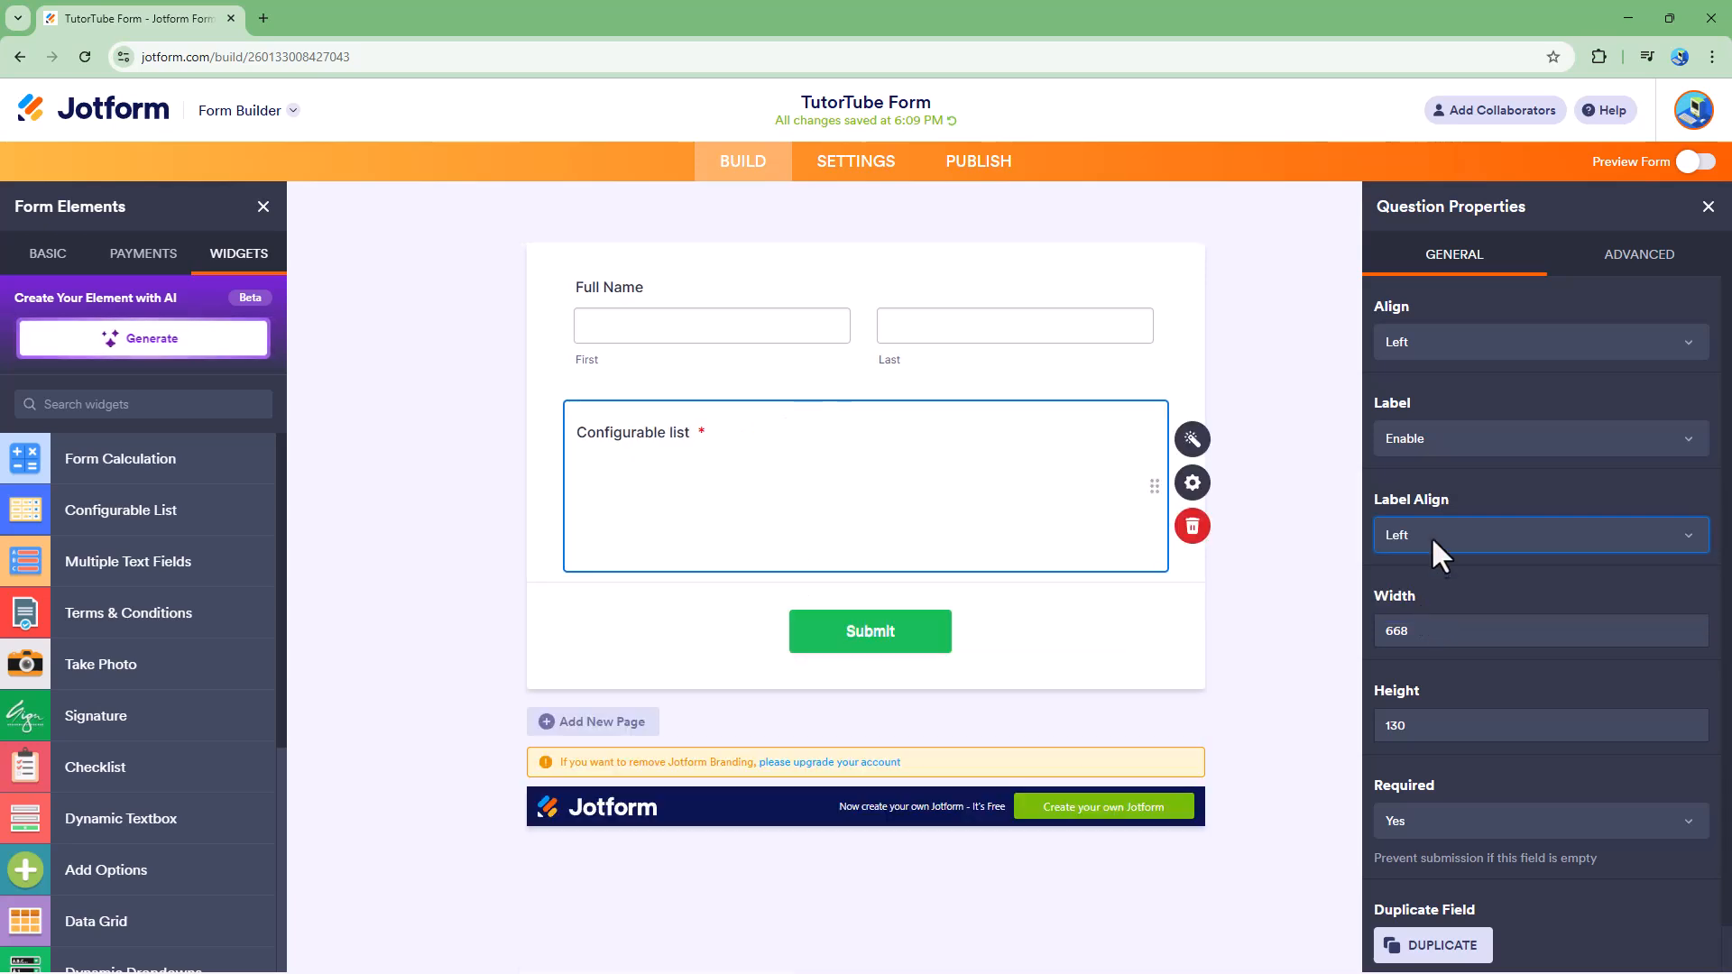
click(1432, 536)
click(1425, 566)
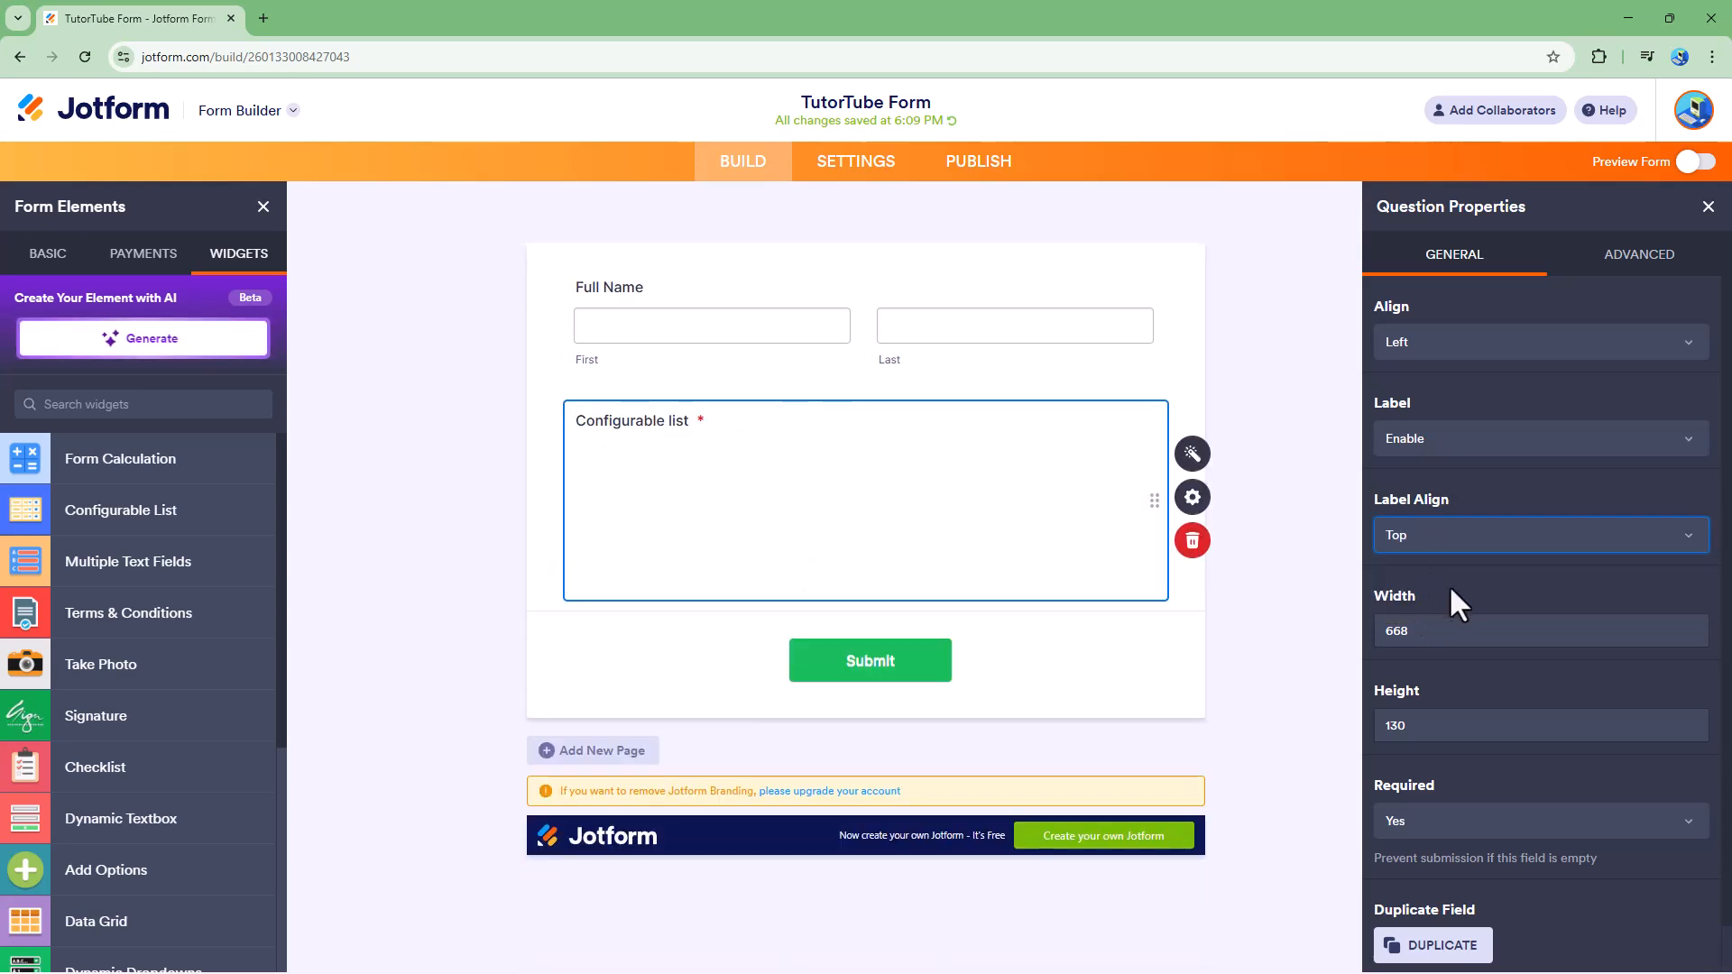
Set the configurable list's width to 700 and its height to 150, after trying a width of 60
click(1429, 631)
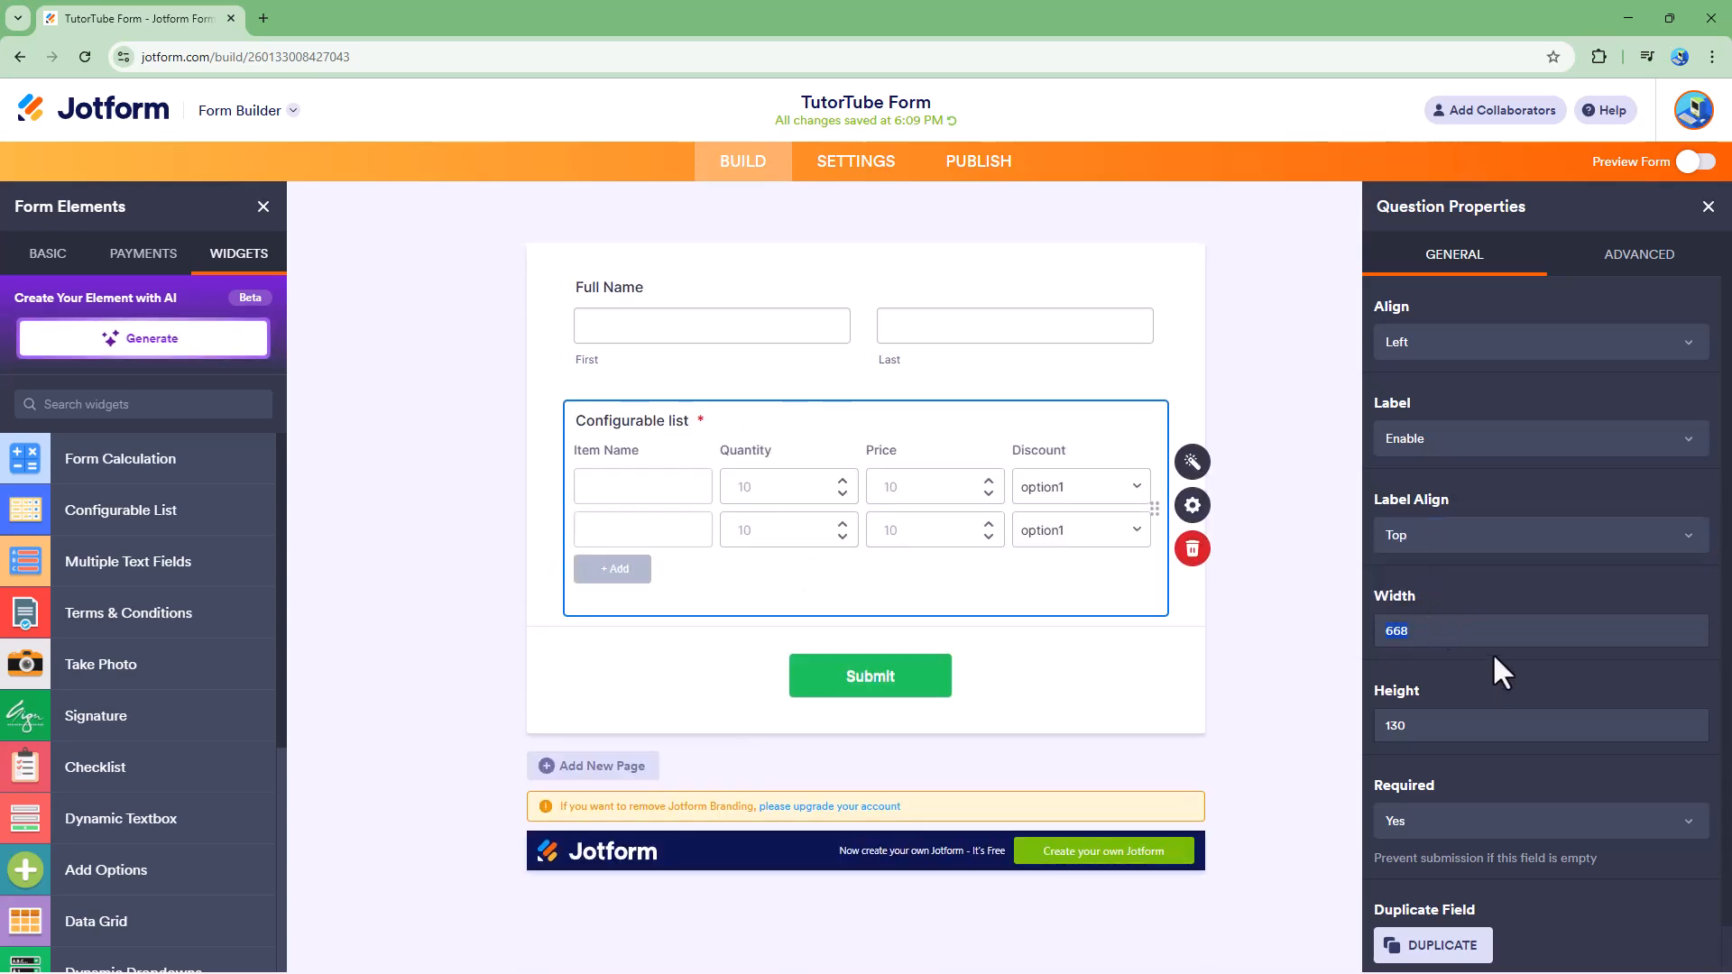
text(60)
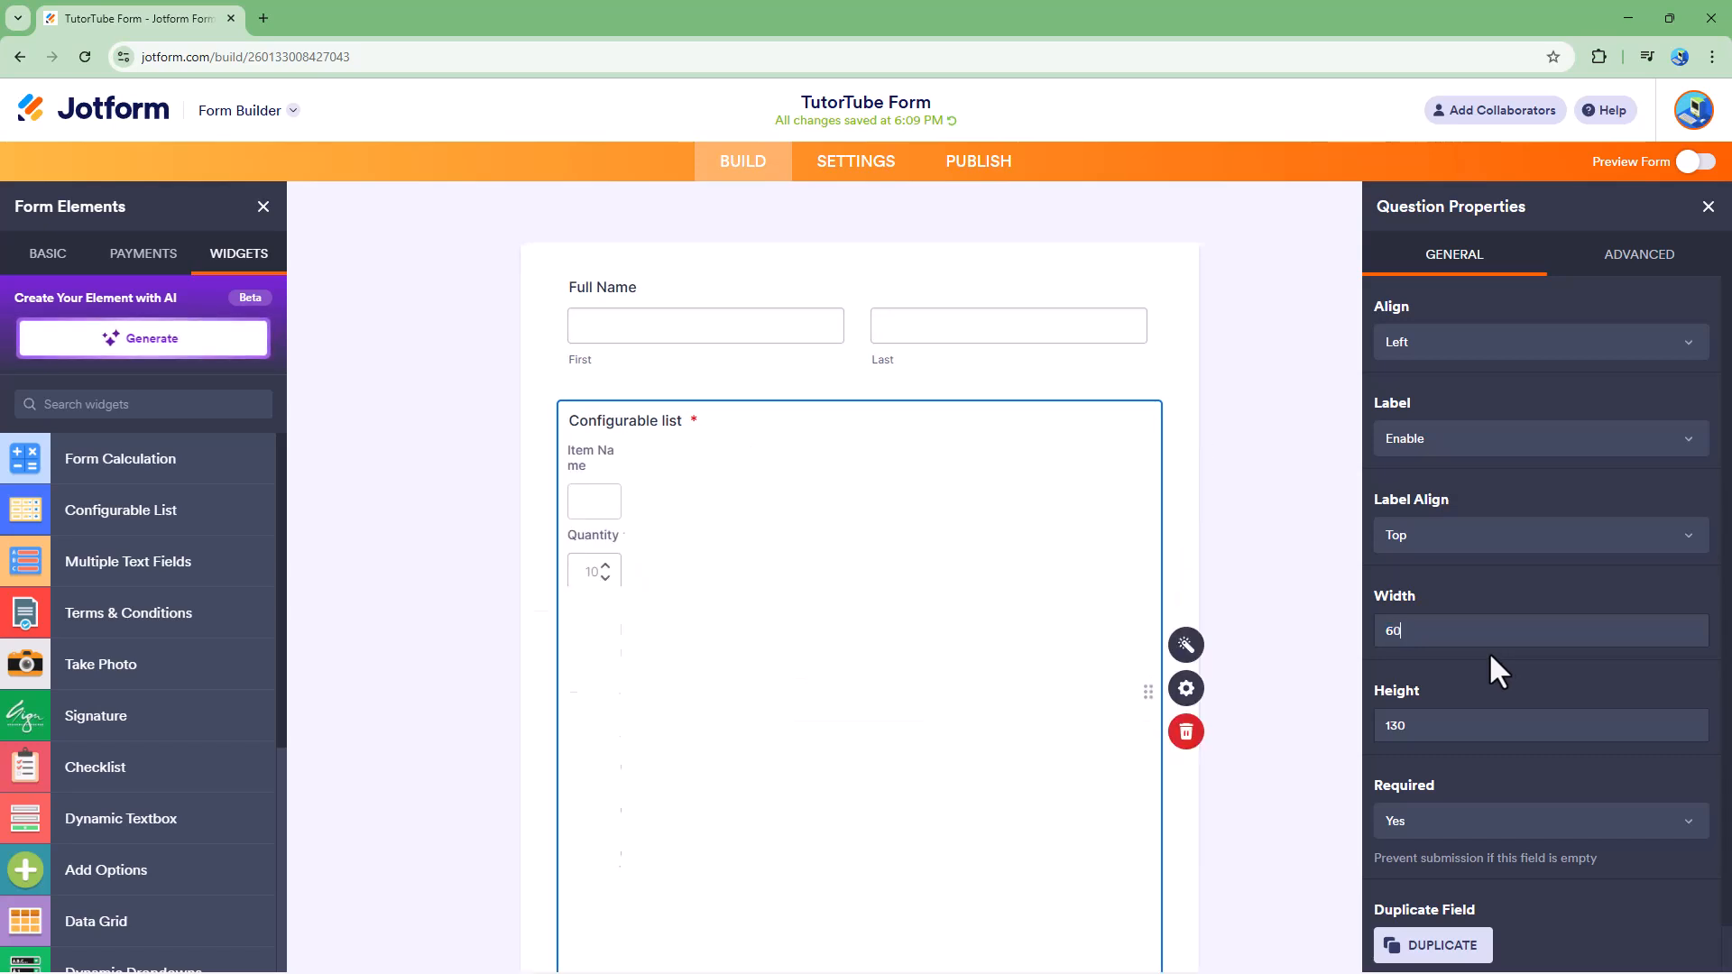
drag(1488, 634, 1351, 635)
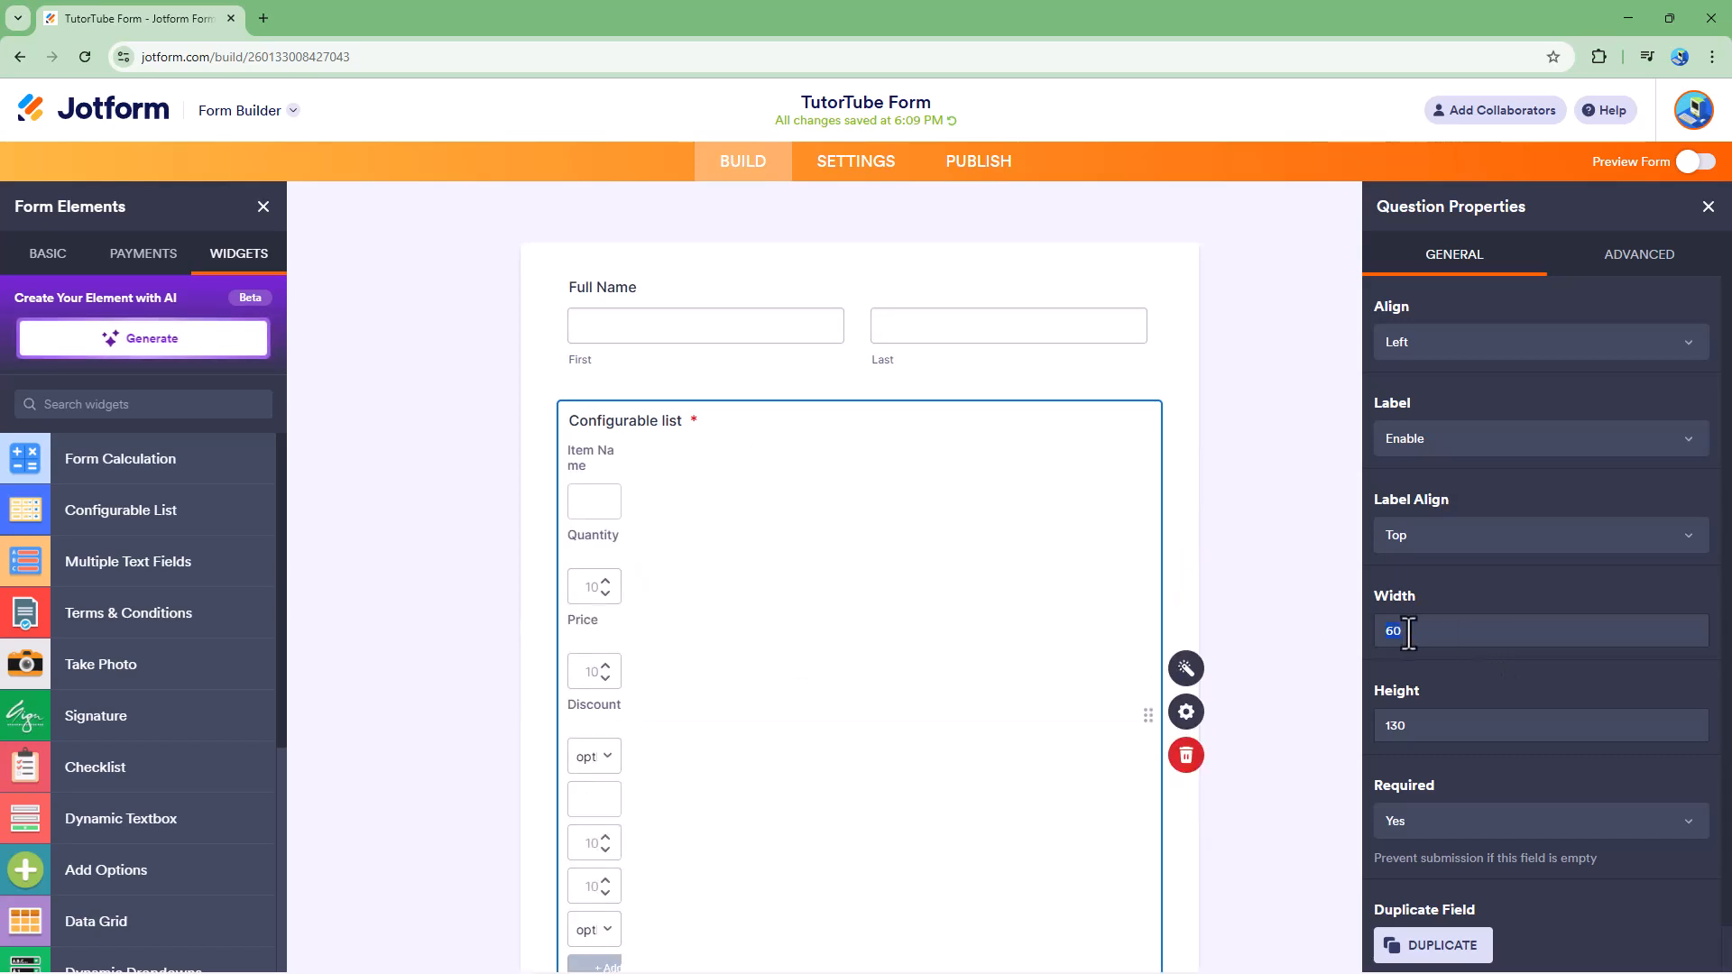
text(700)
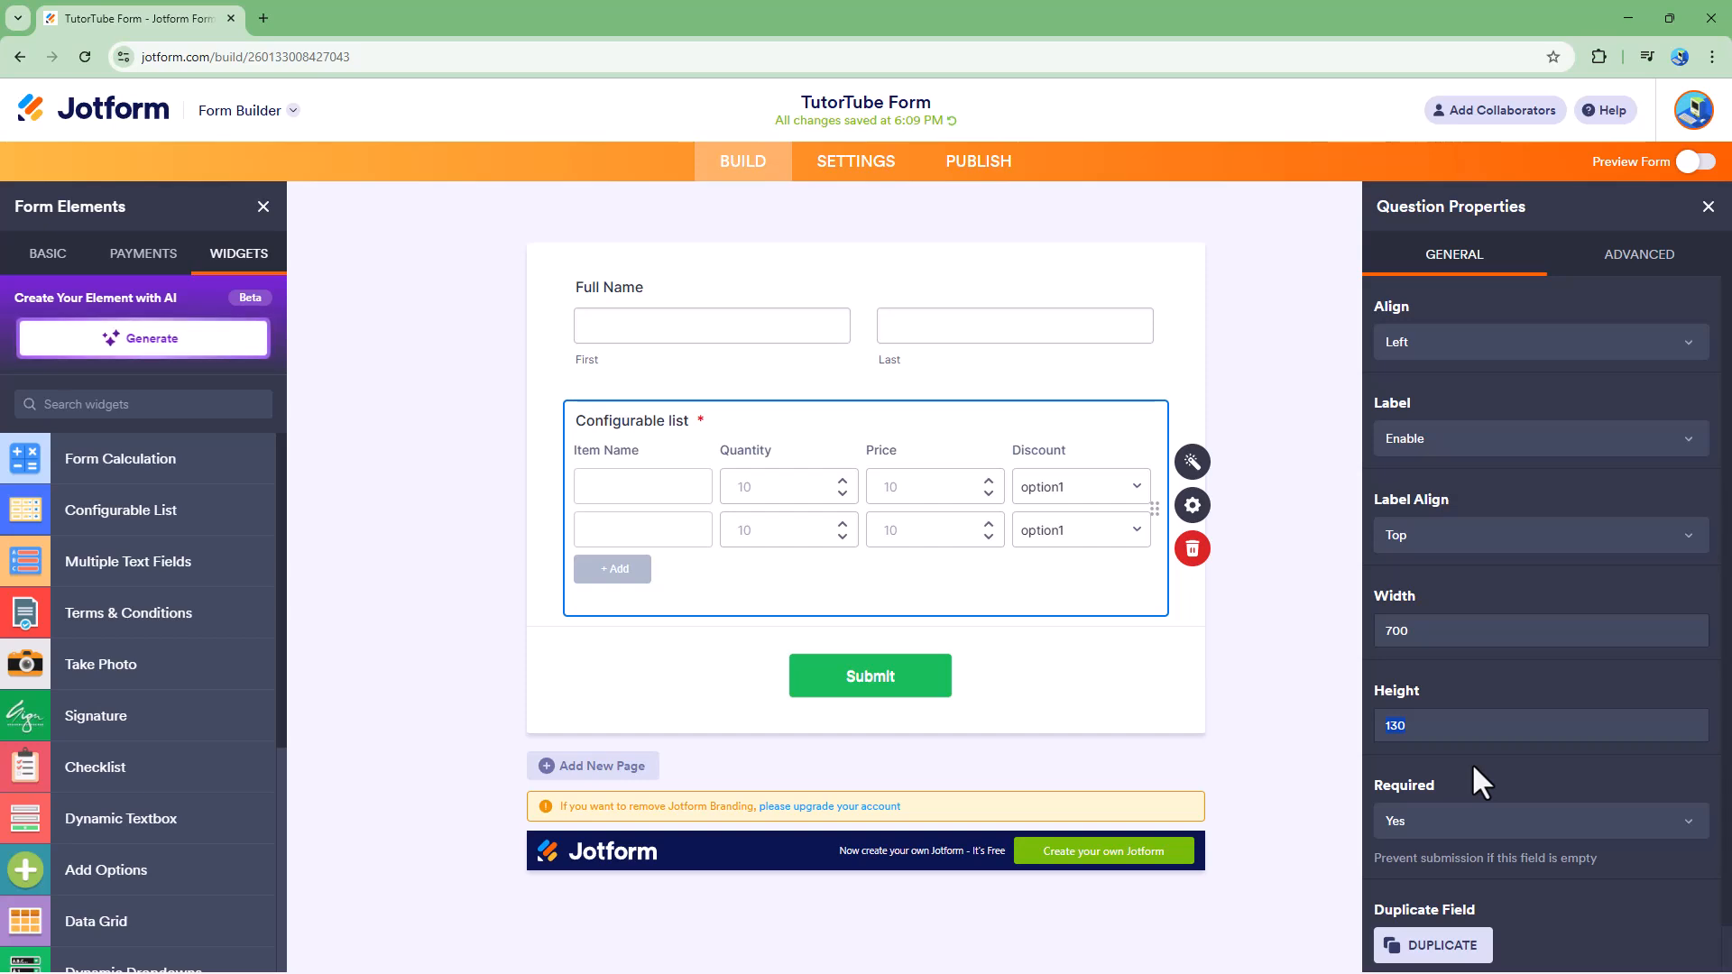
text(150)
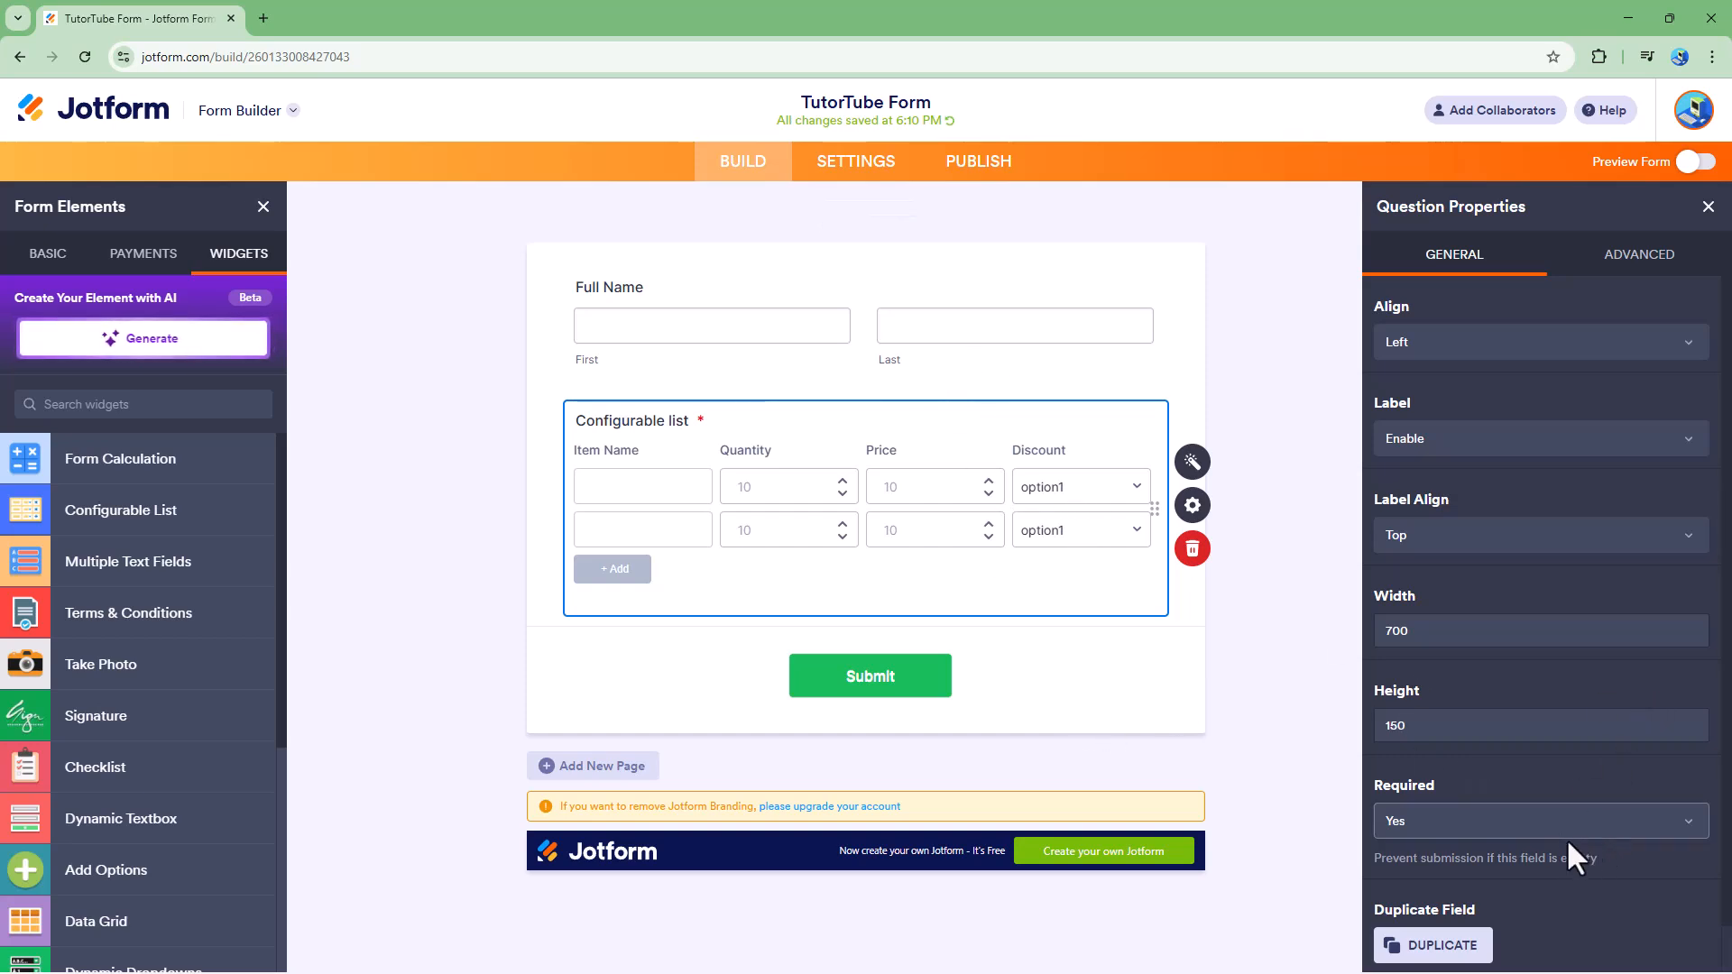
Set the configurable list's Required property to No and restore it to Yes
click(1441, 825)
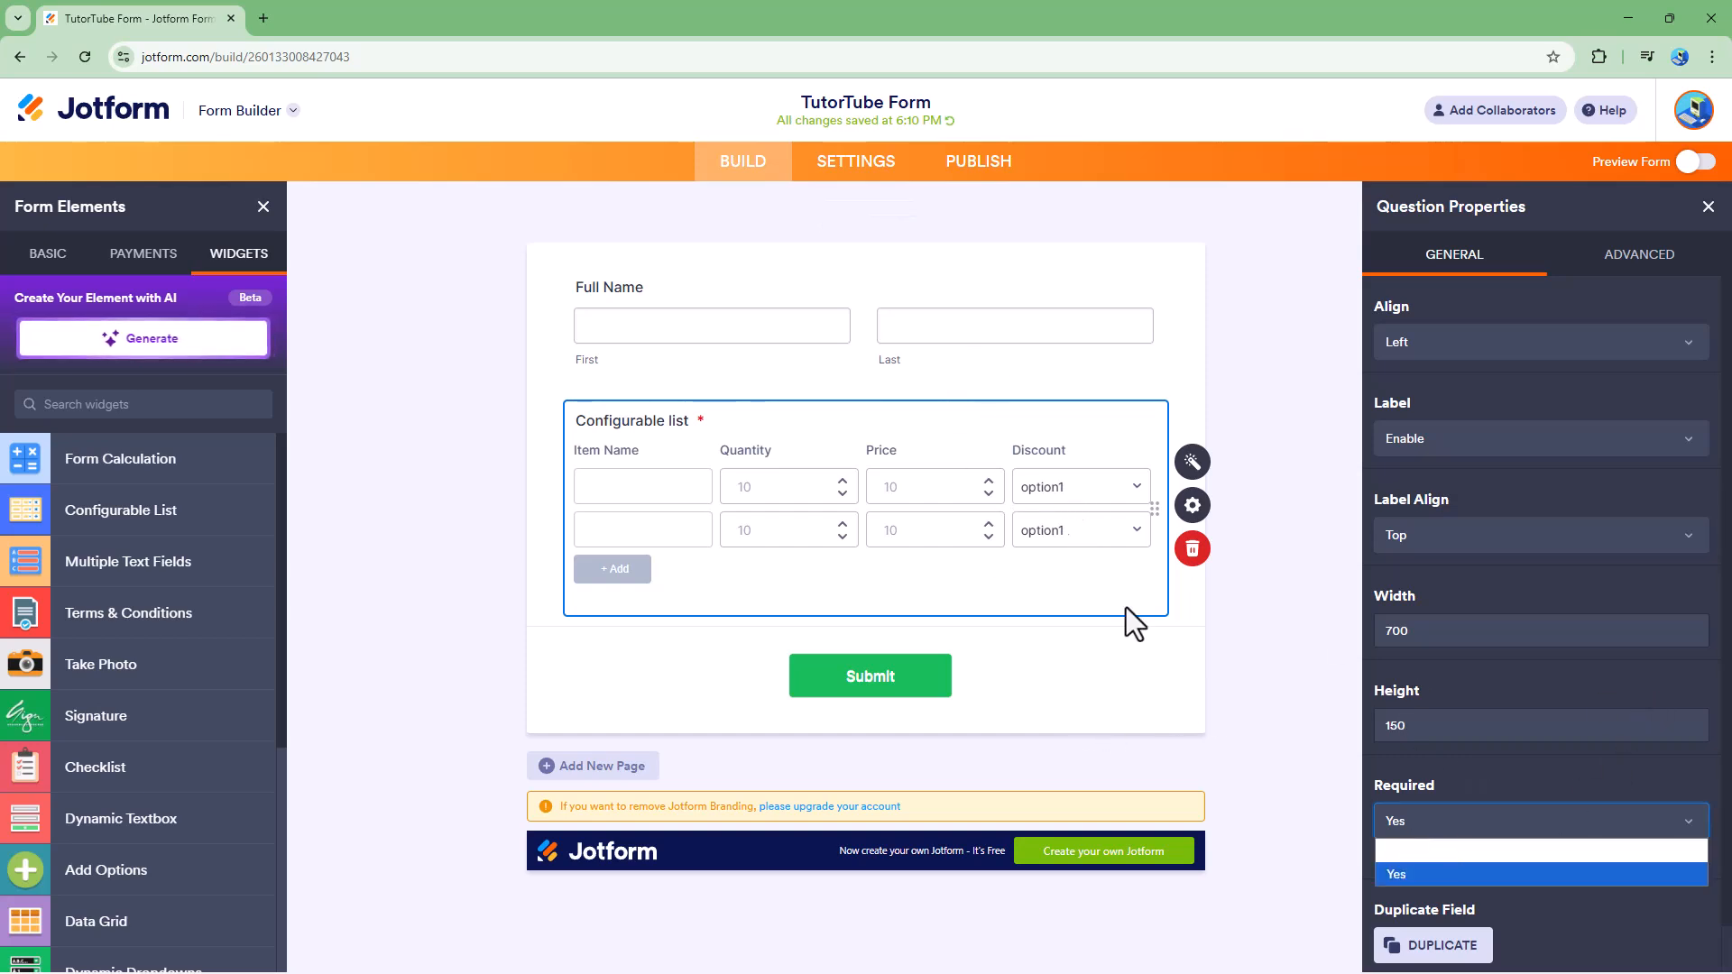
click(1427, 857)
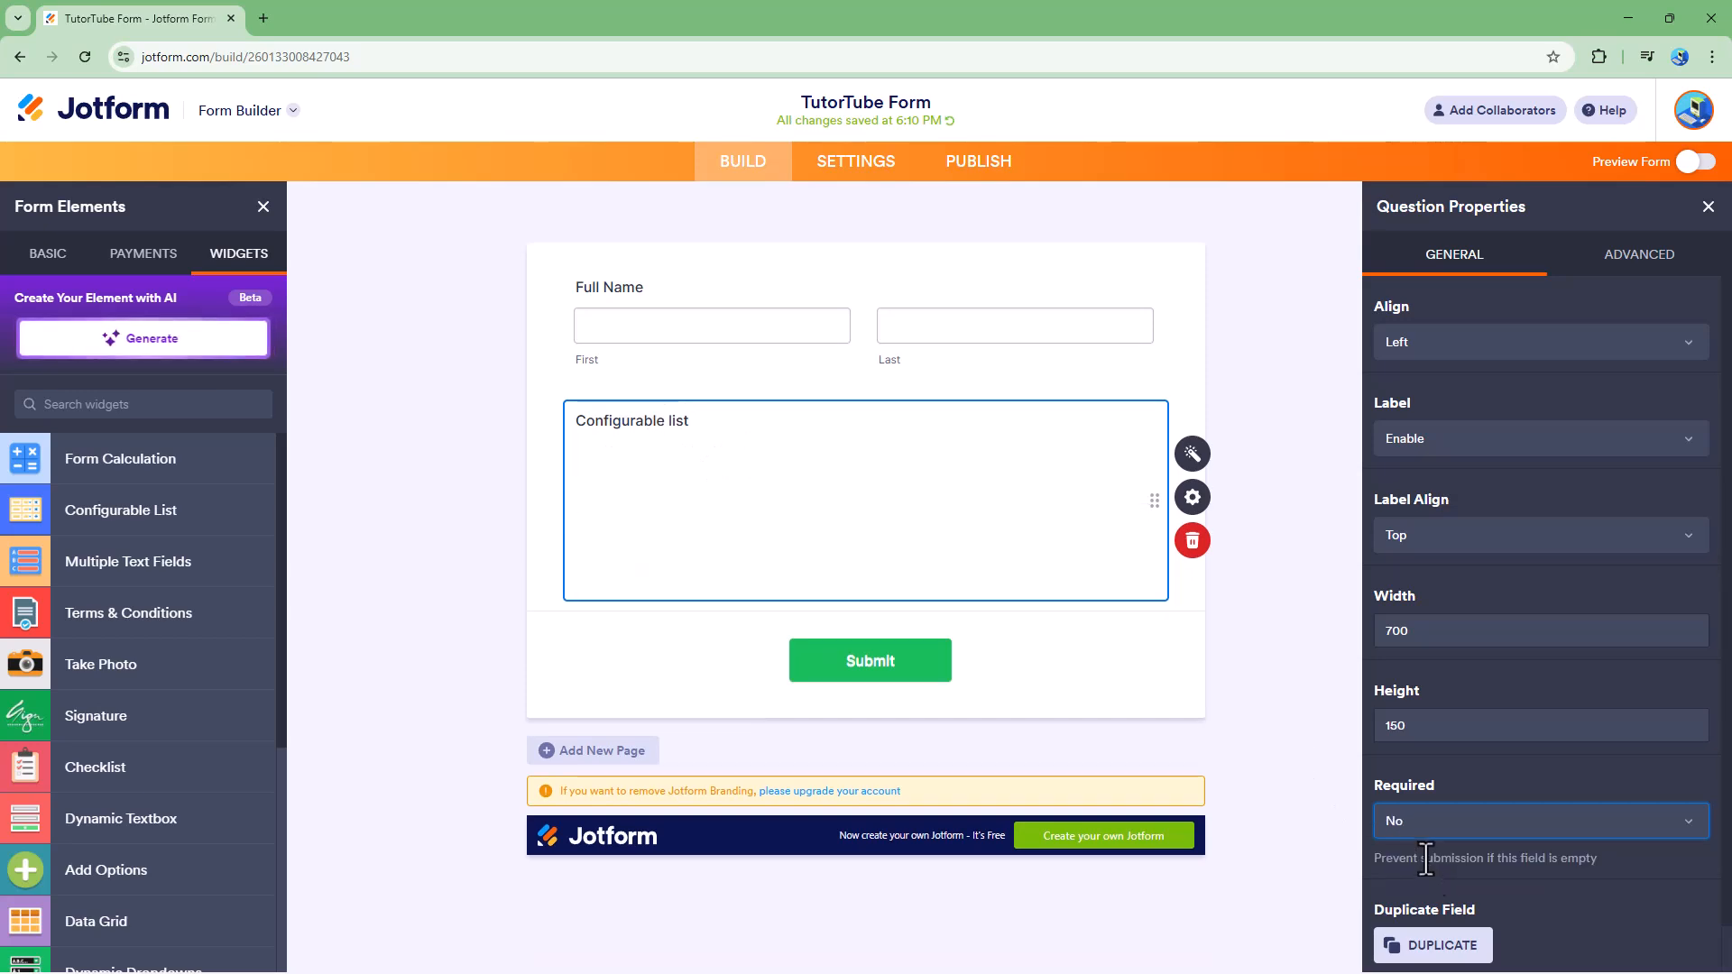
click(1425, 819)
click(1416, 871)
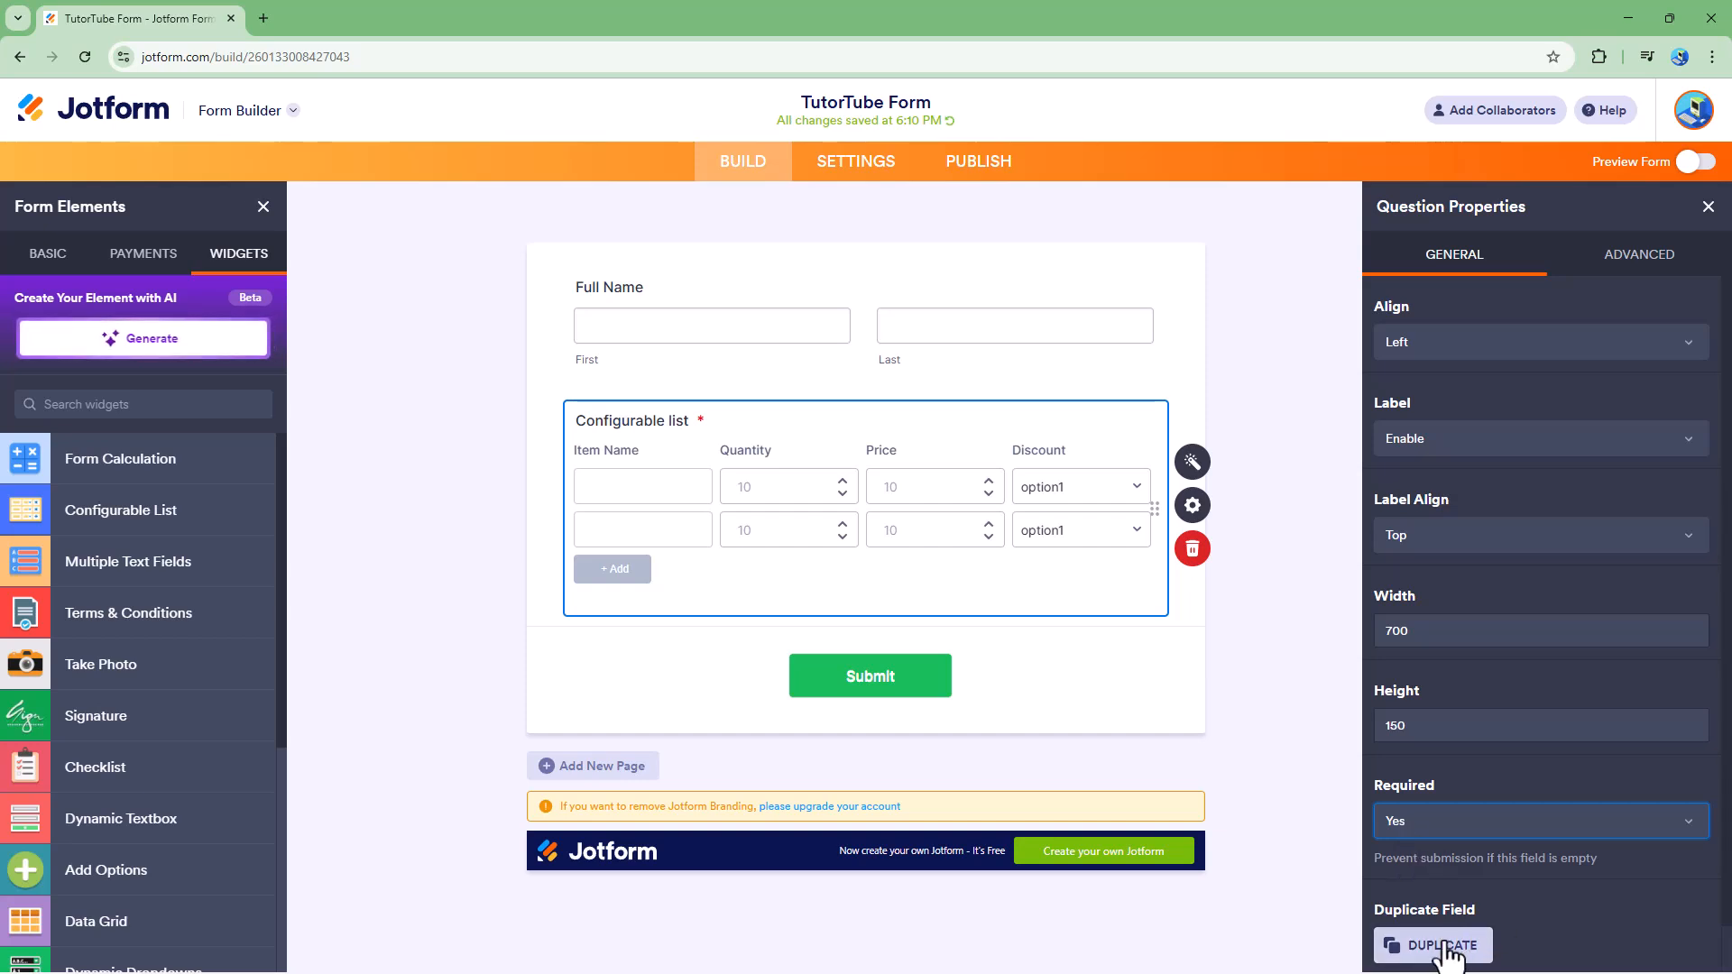
Duplicate the configurable list with its saved settings and delete the copy
click(1414, 944)
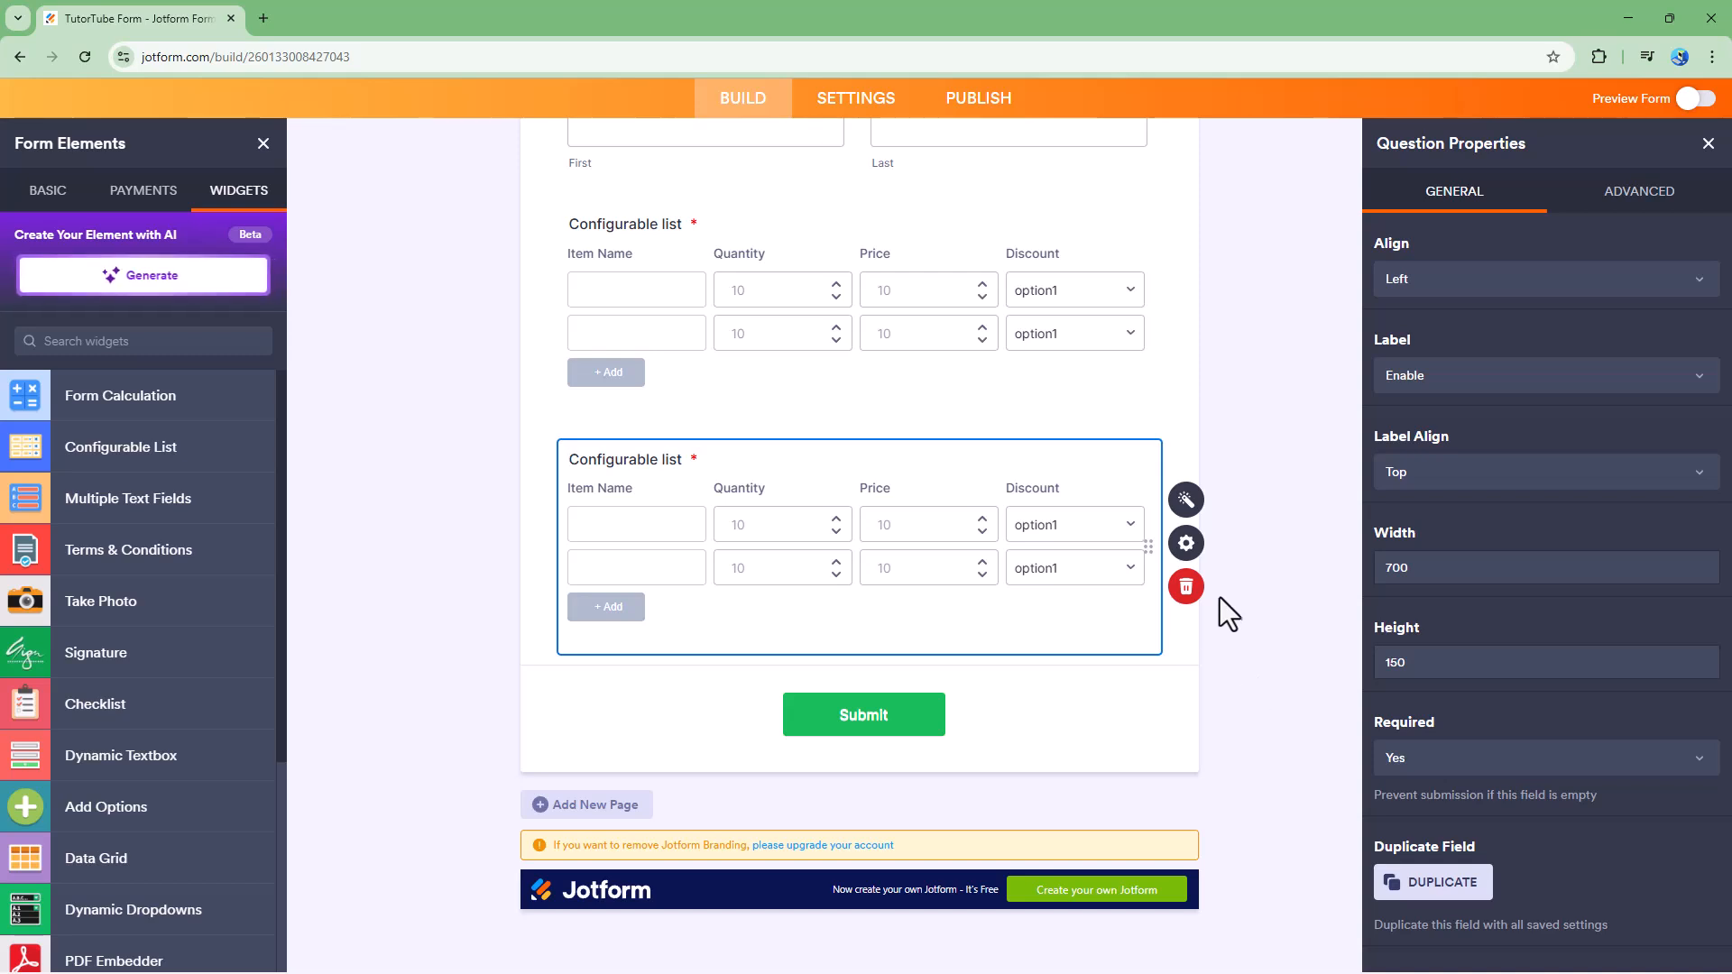
click(1189, 593)
click(1029, 681)
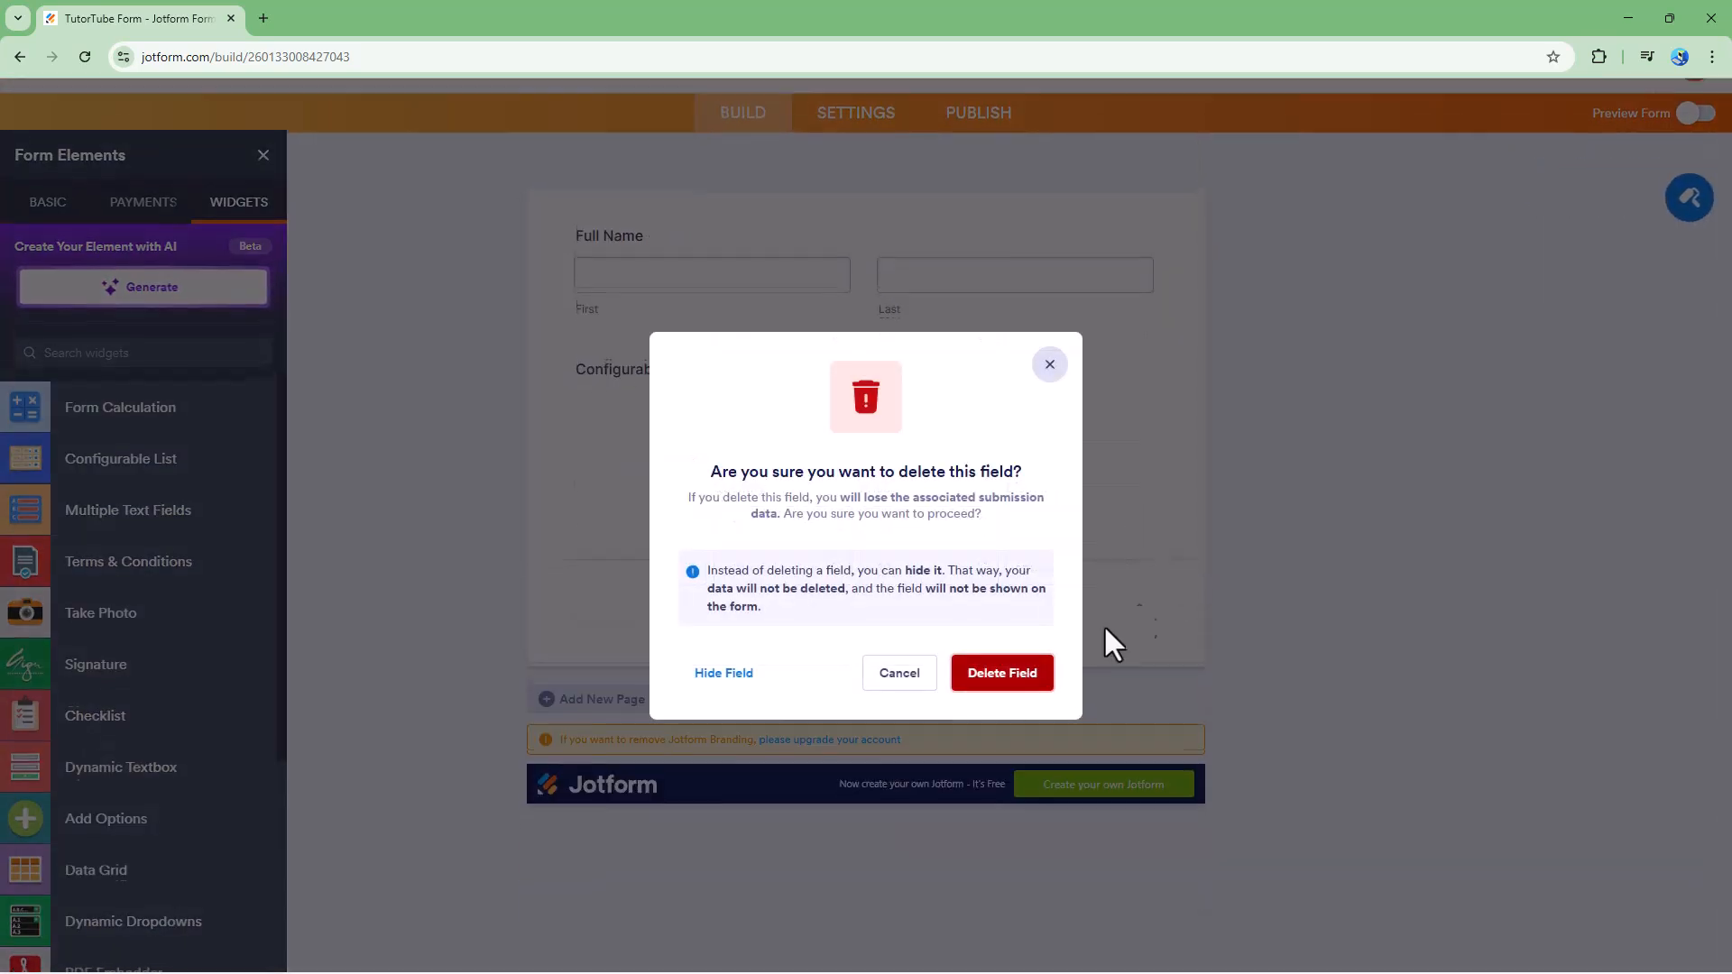
Open the remaining list's advanced properties, enable the Shrink option and disable it again
click(1040, 570)
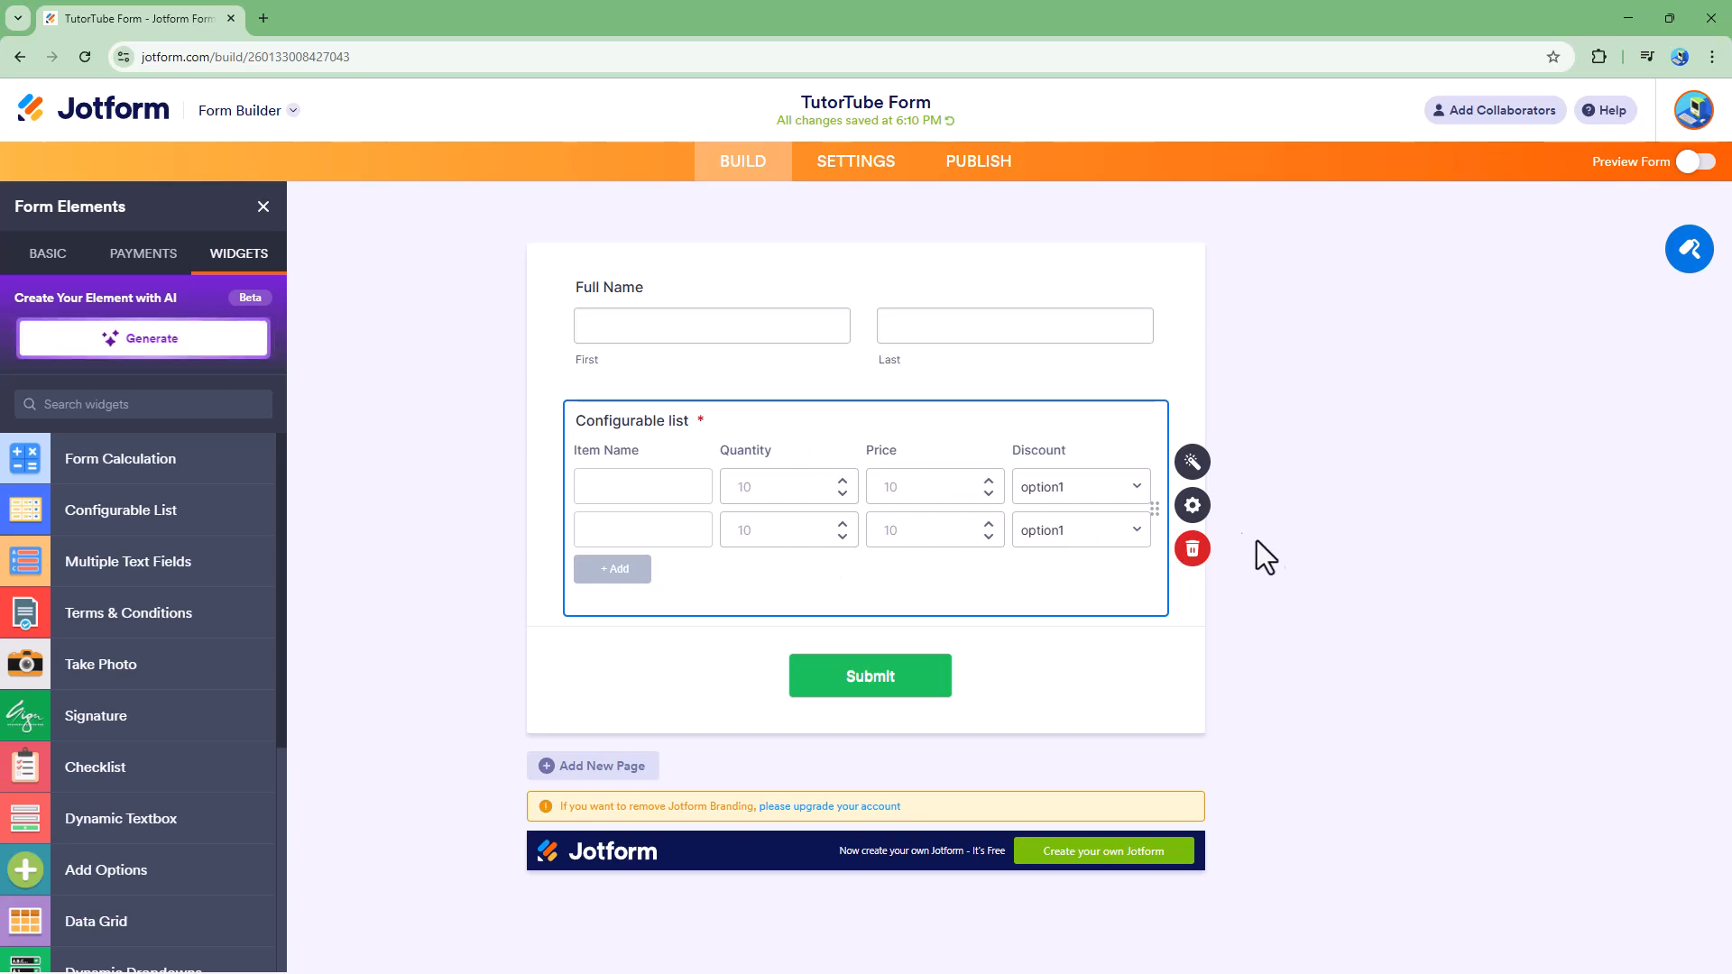
click(1193, 507)
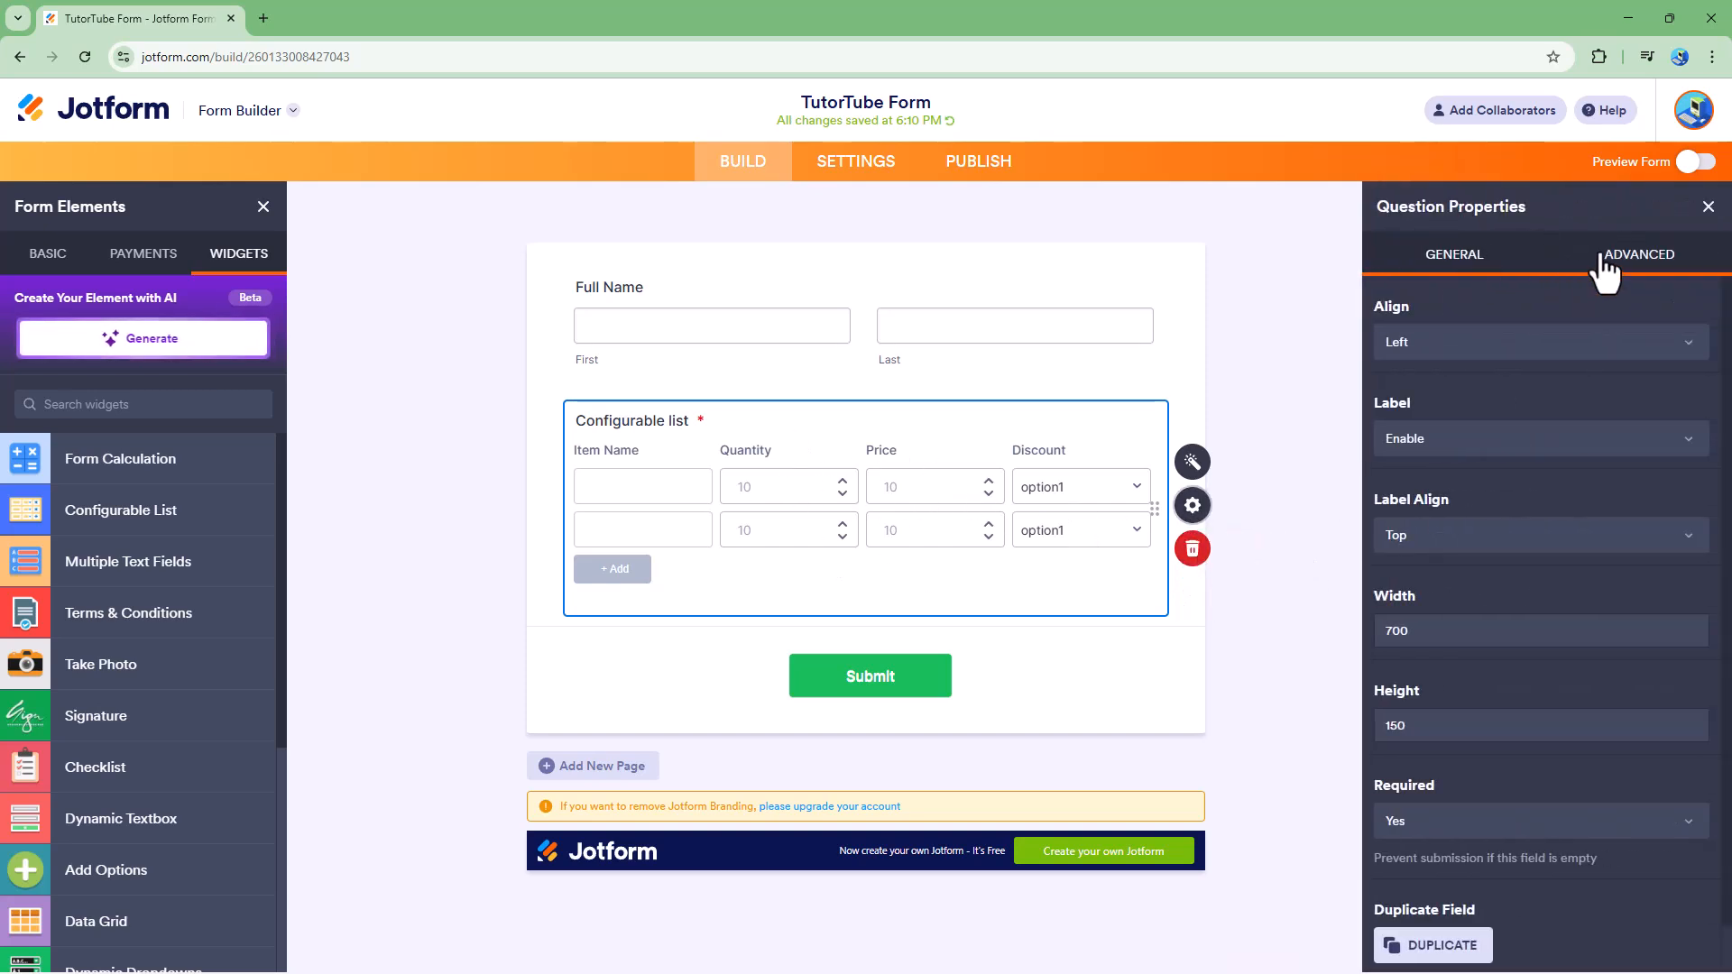
click(1604, 263)
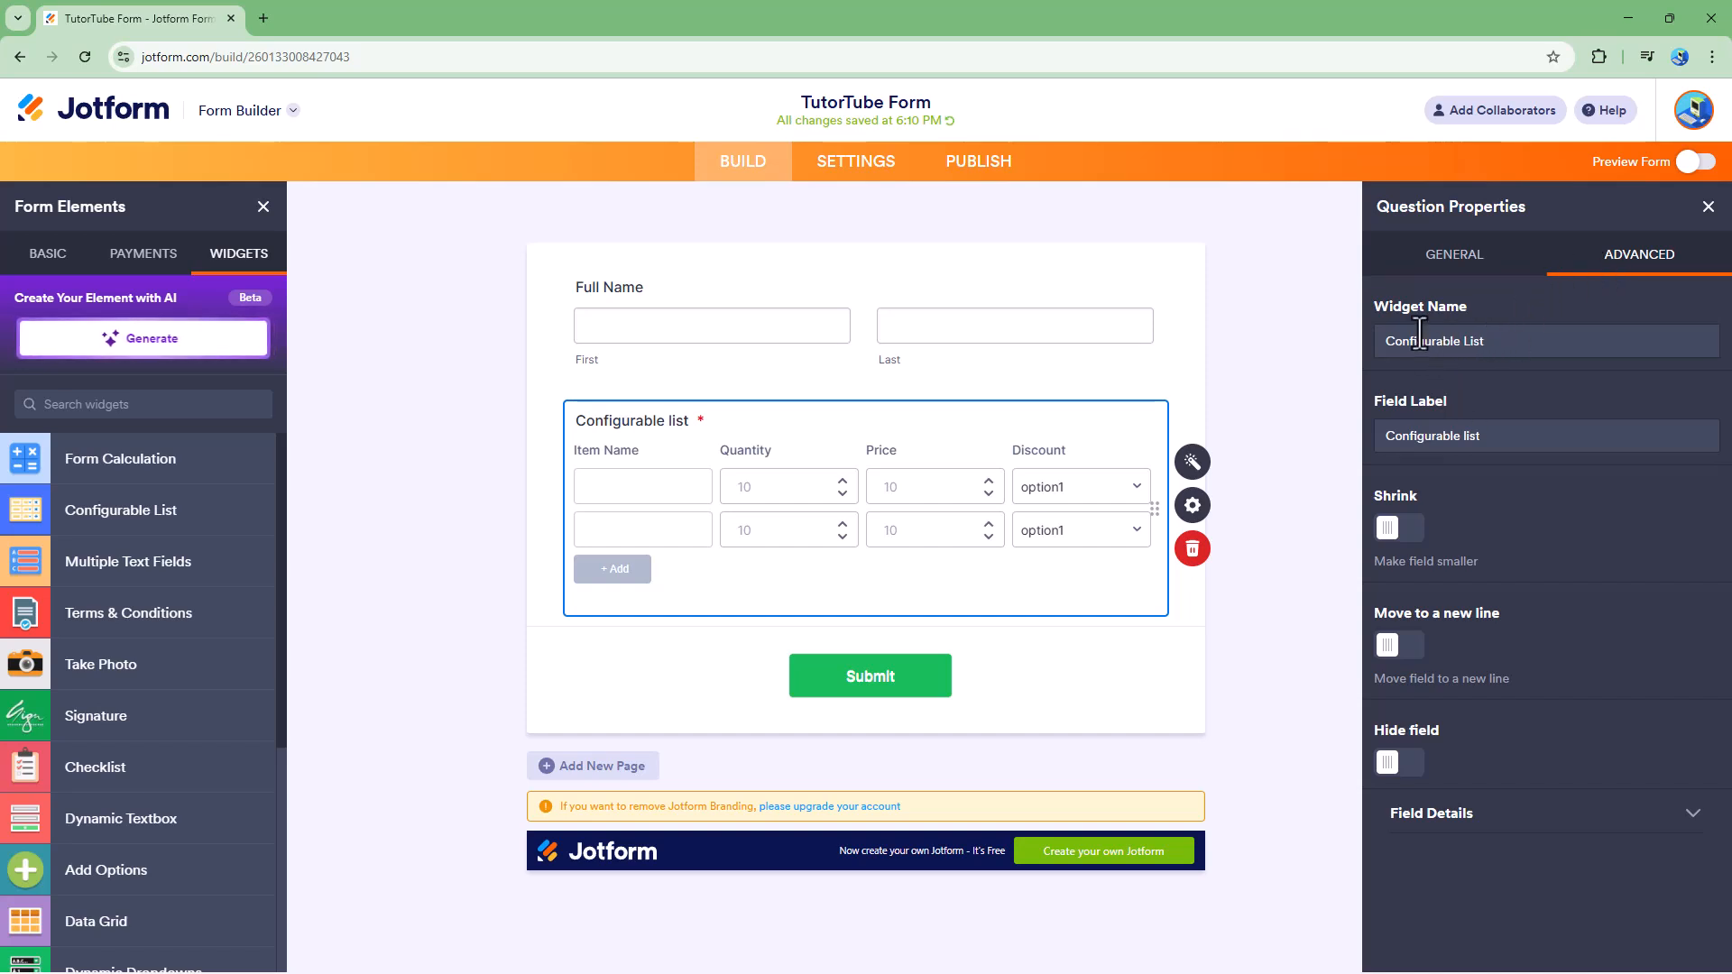
click(1400, 530)
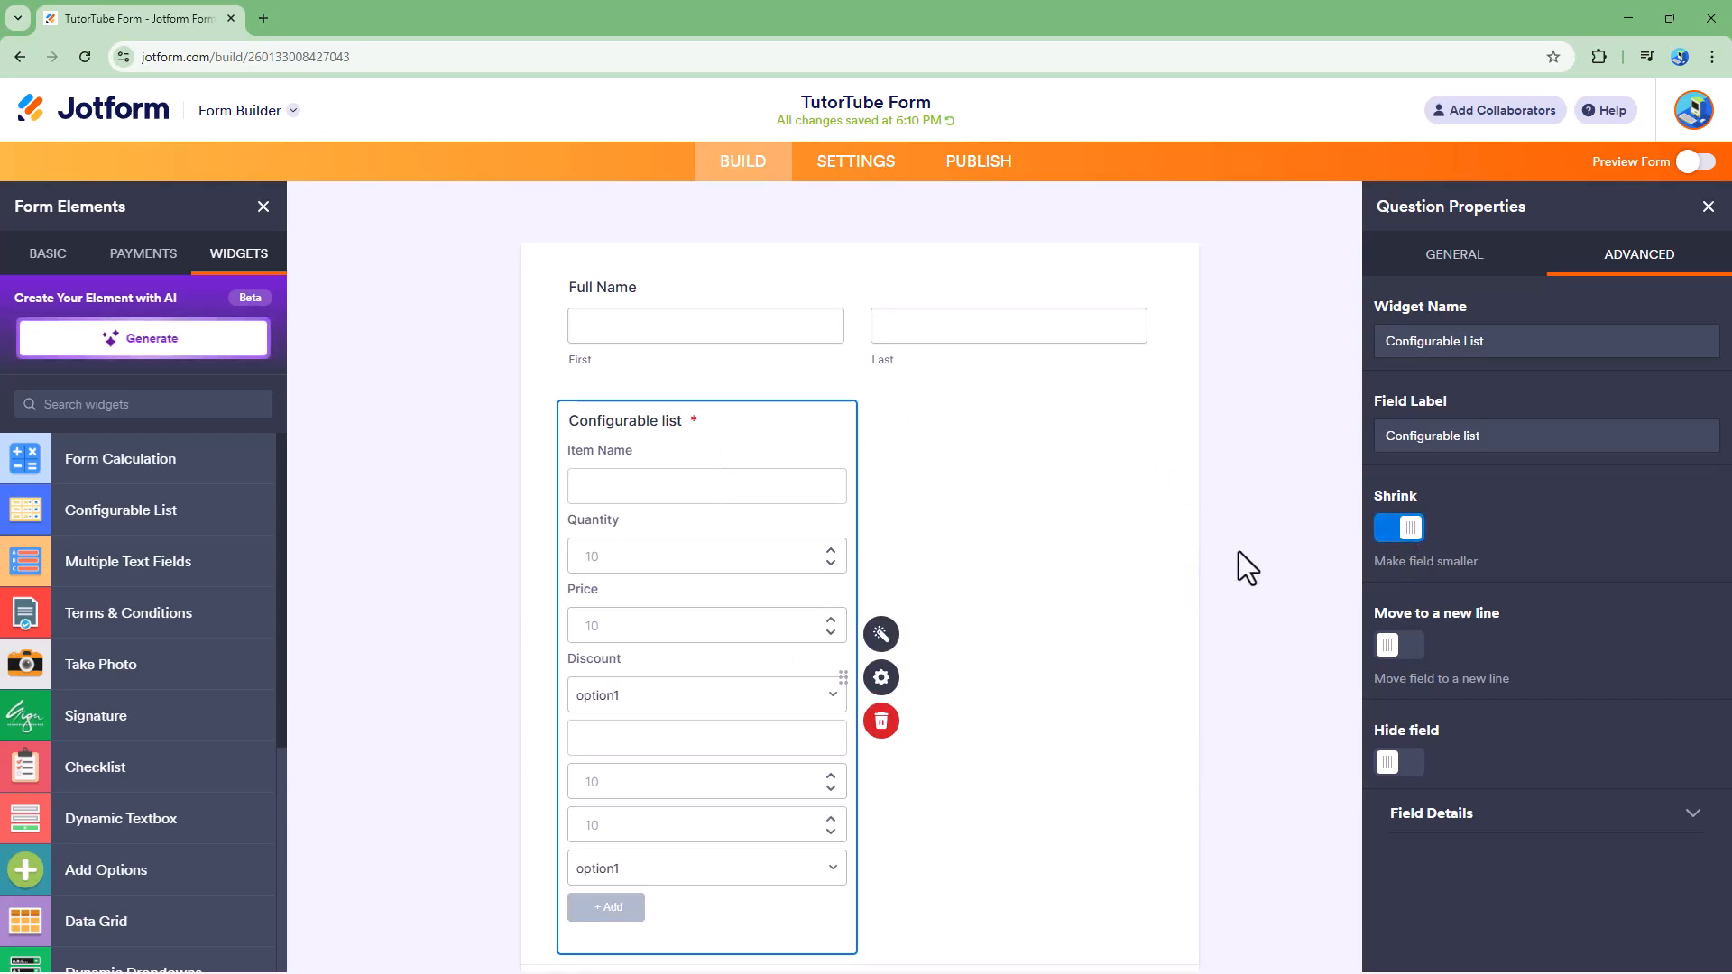
click(1404, 531)
Try Move to a new line together with Shrink on the list, leaving only Shrink enabled
click(1395, 643)
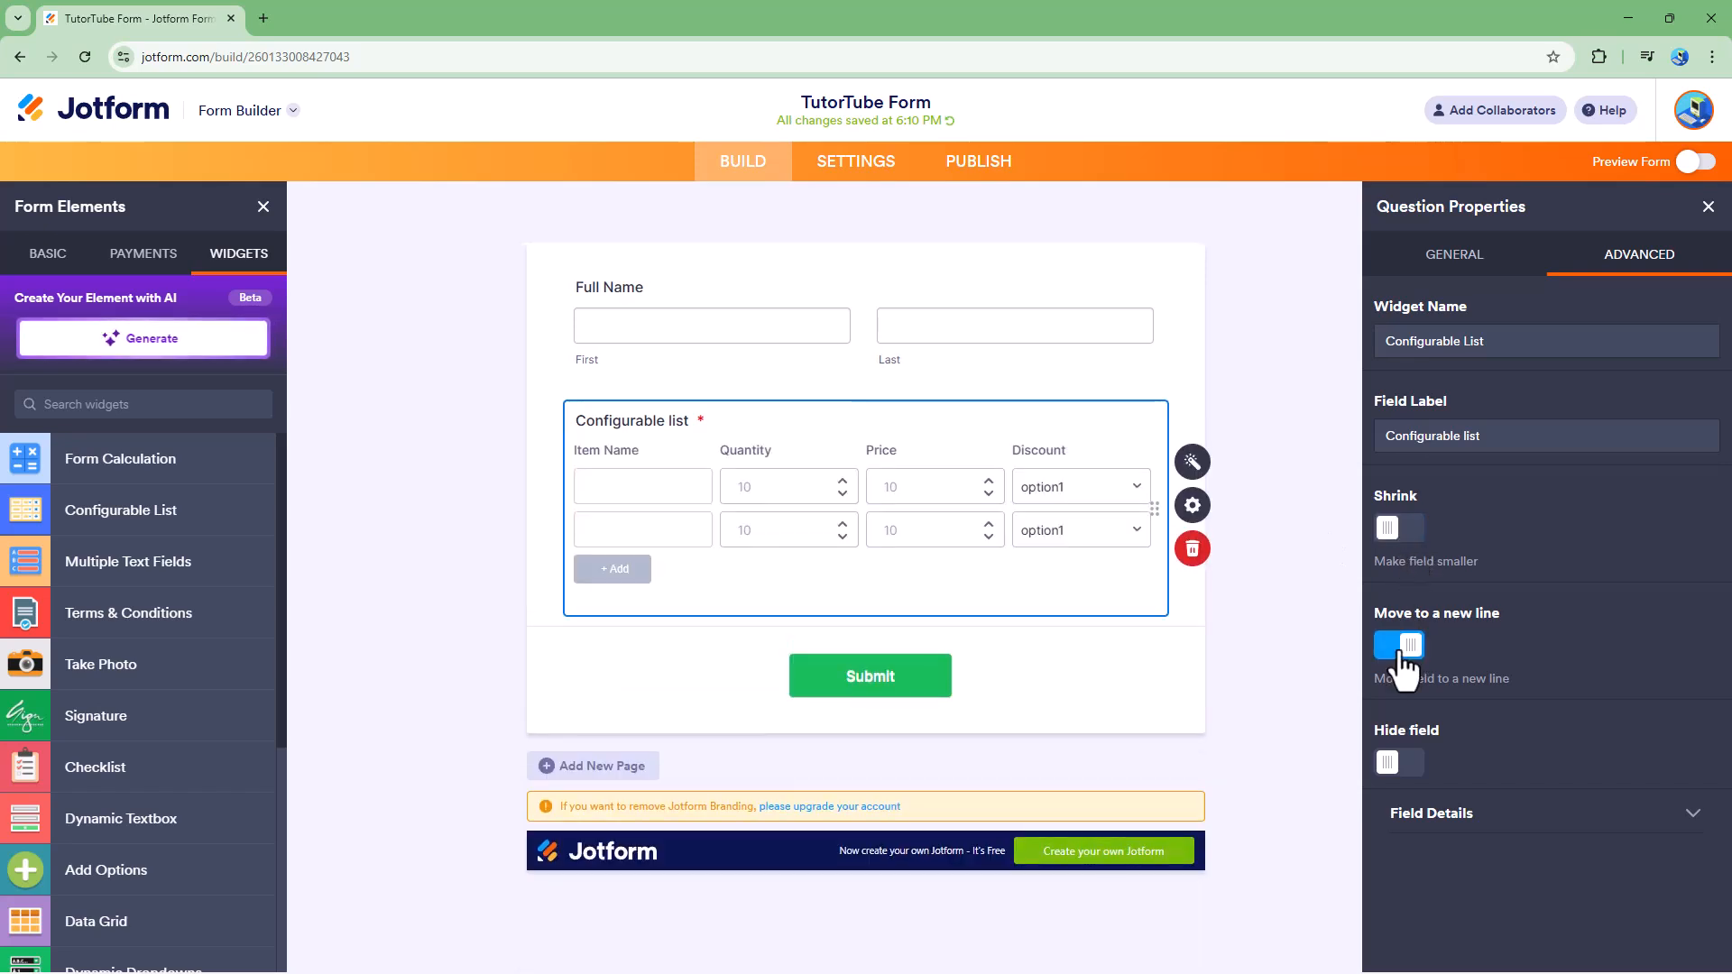
click(1396, 530)
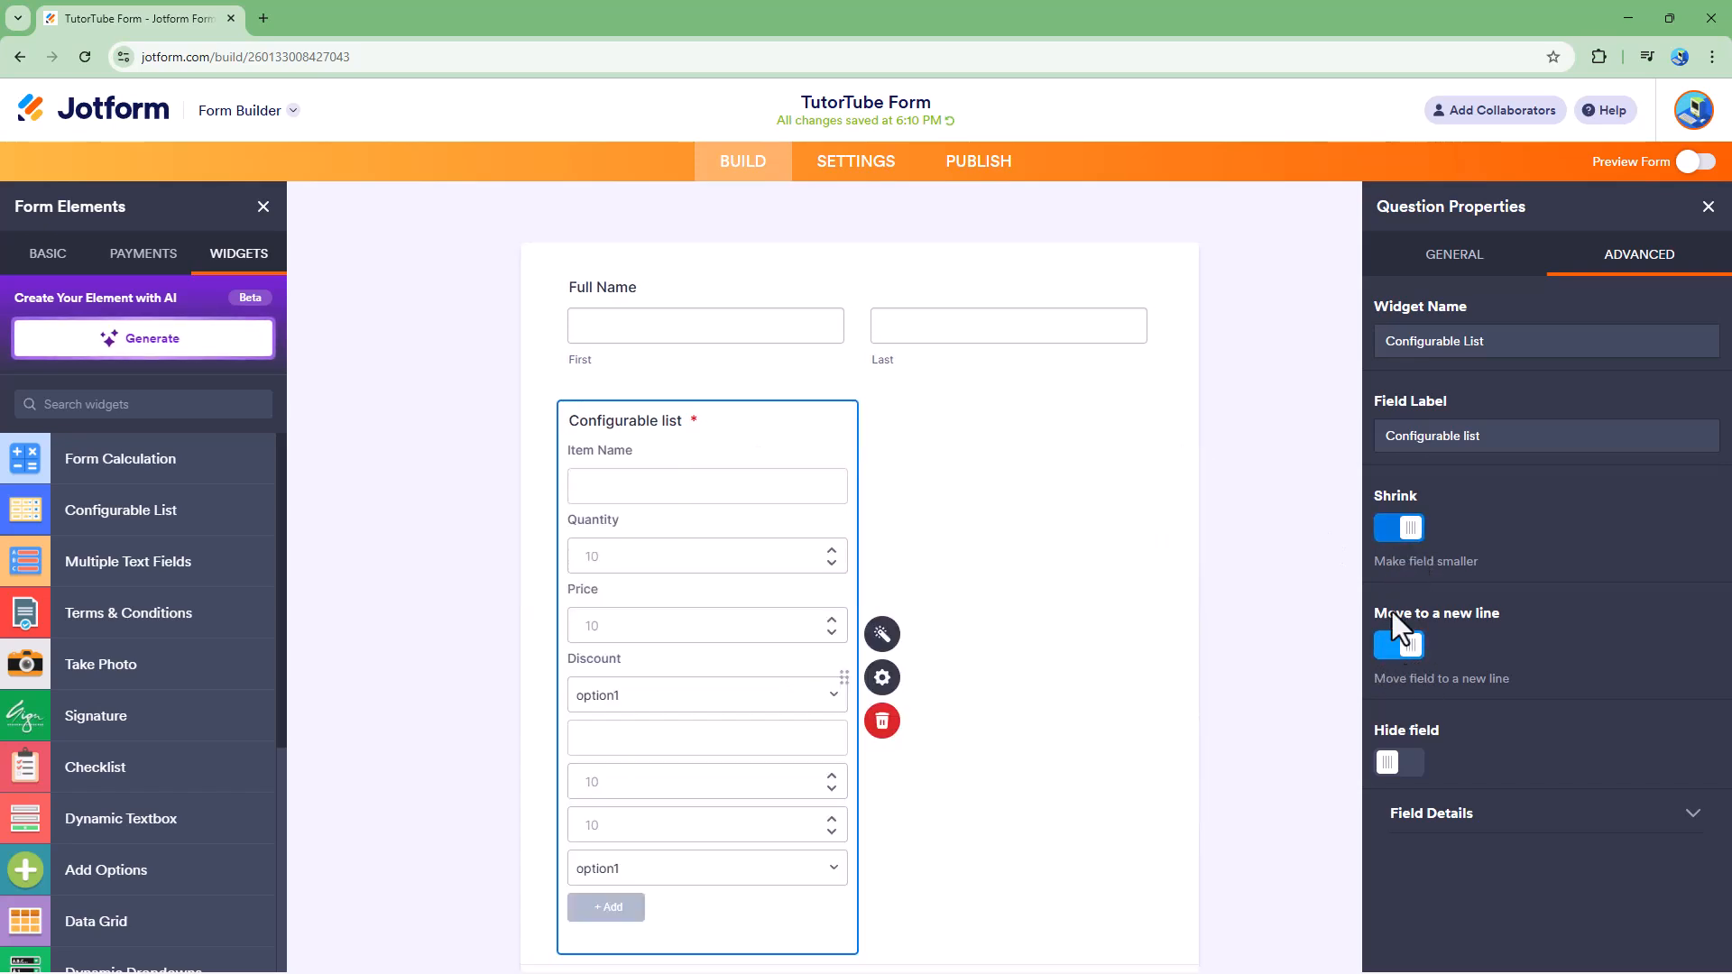
click(1400, 529)
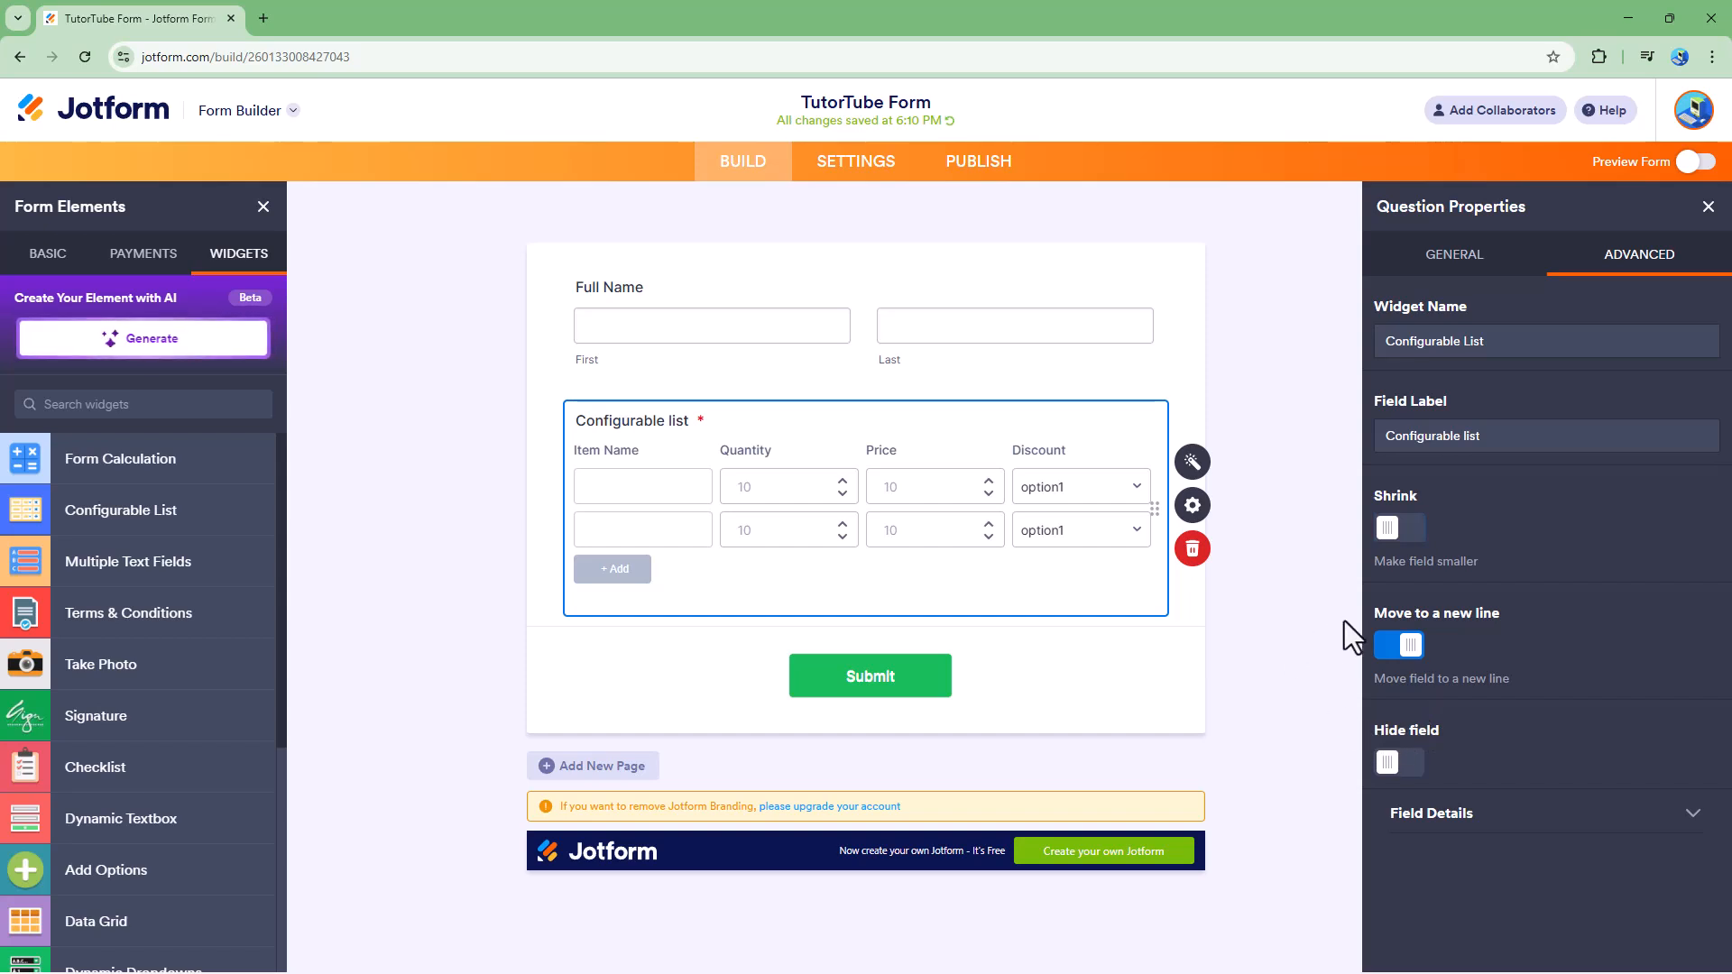
click(1405, 534)
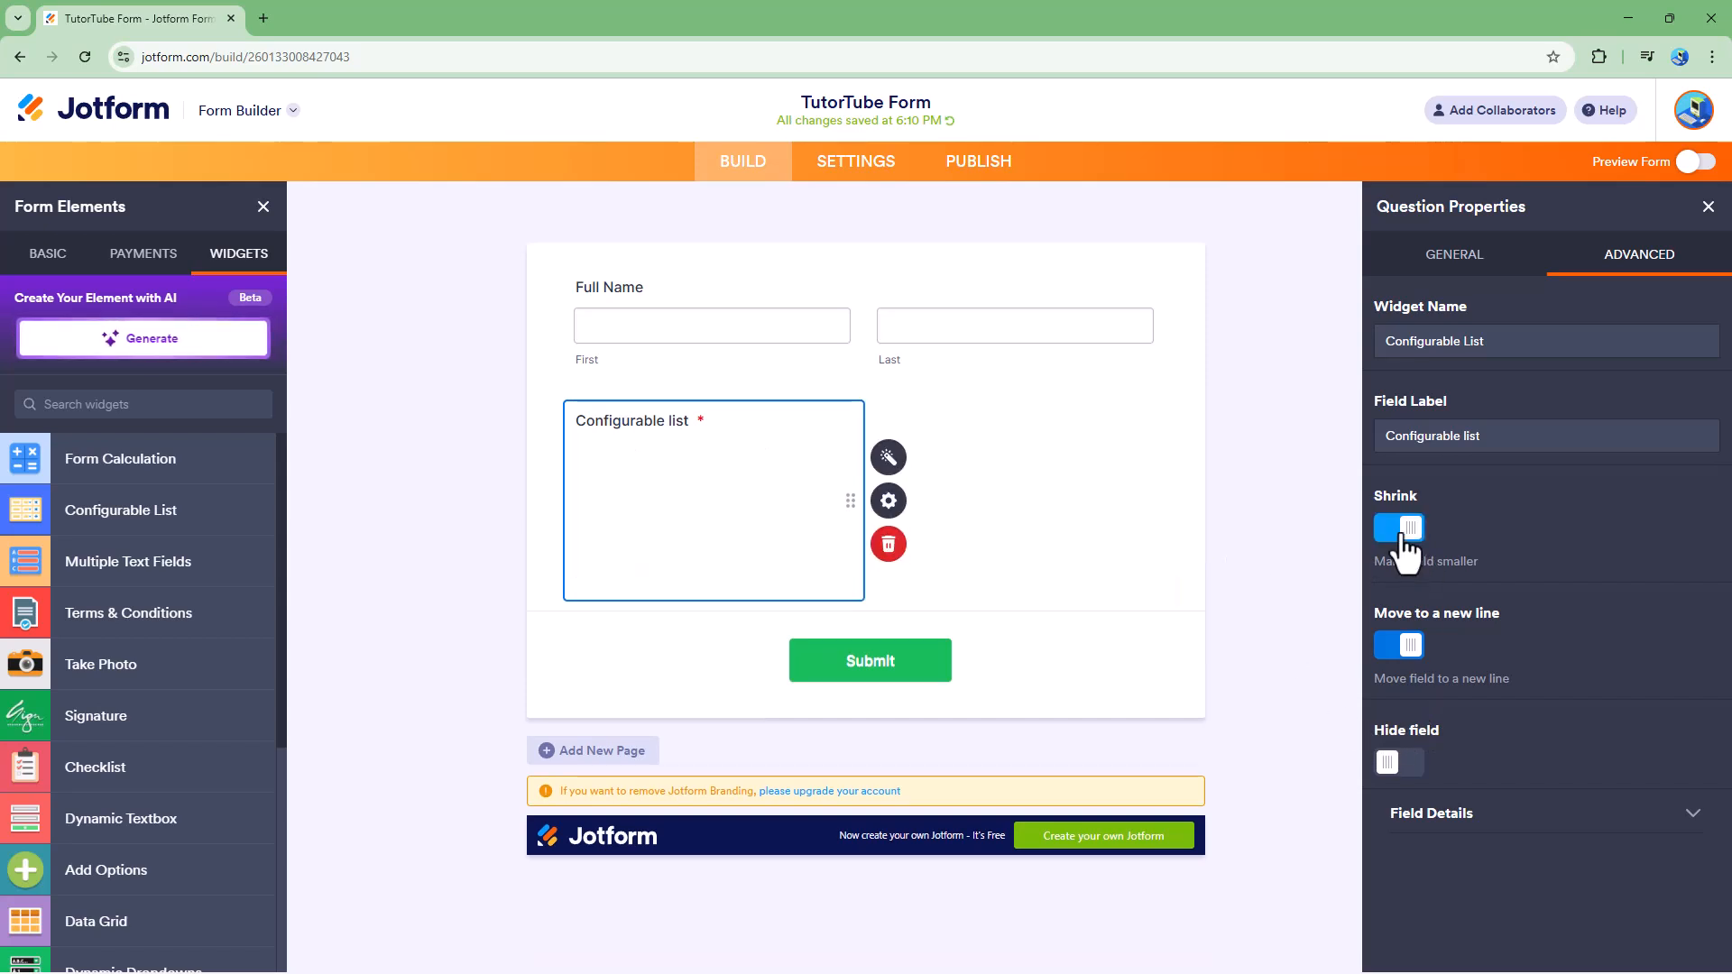
click(1394, 645)
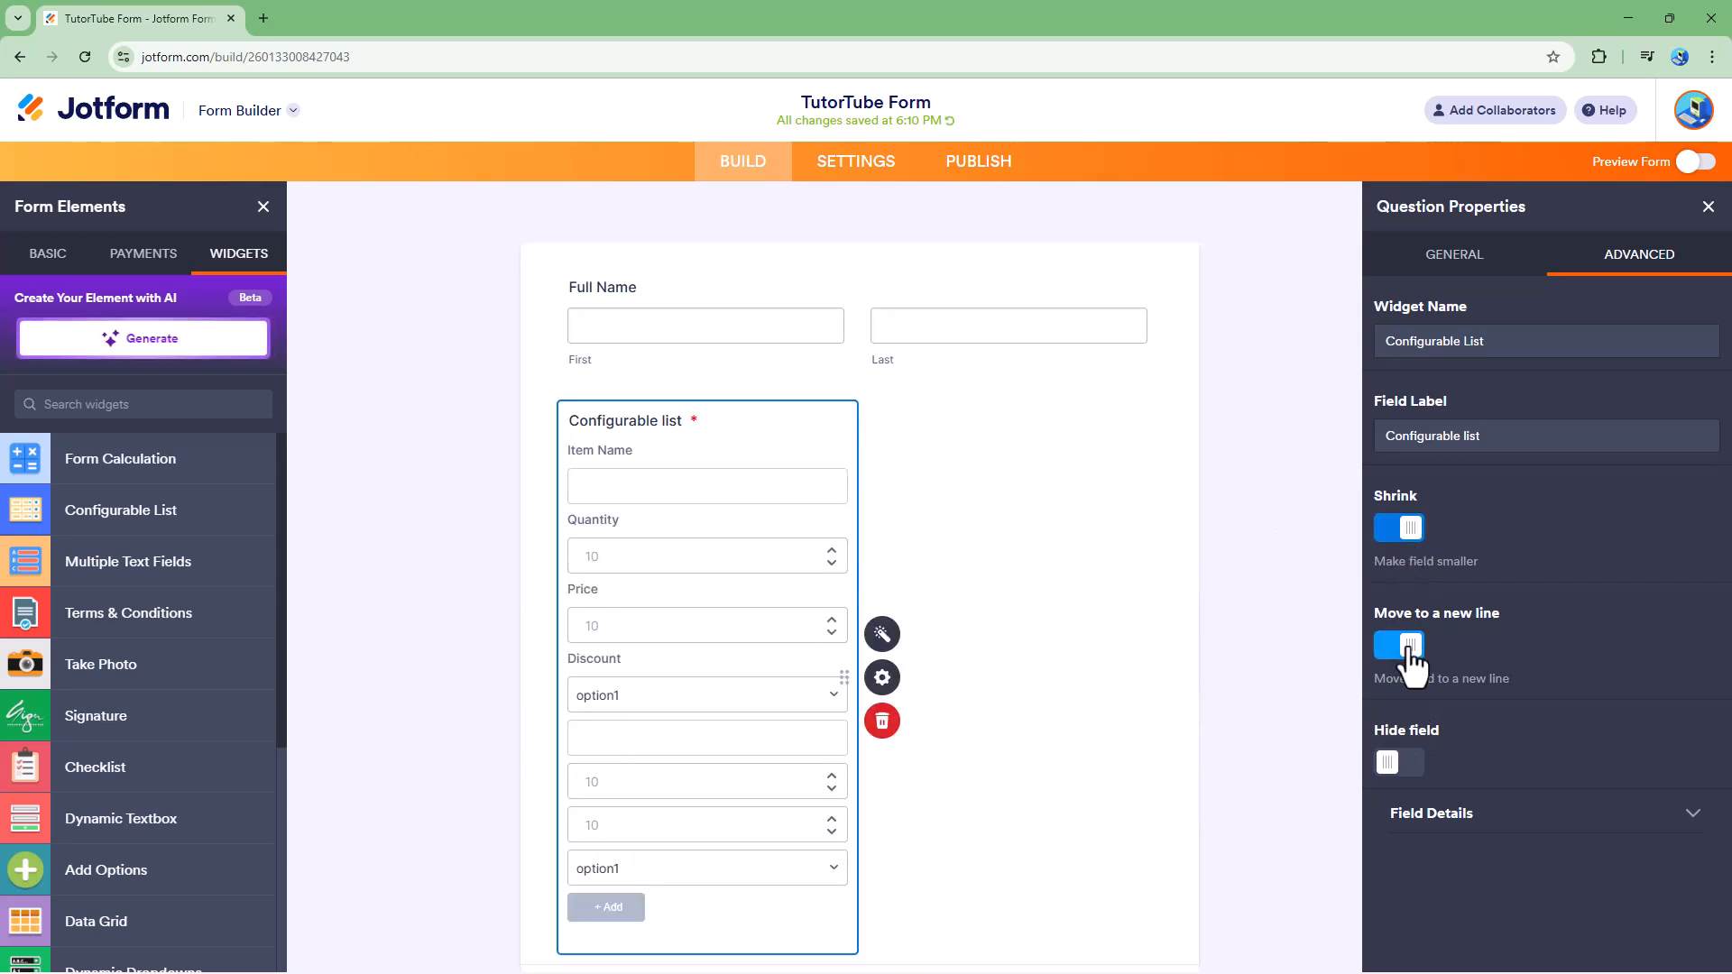
Duplicate the shrunken list, then enable and disable Move to a new line for the copy
click(1443, 254)
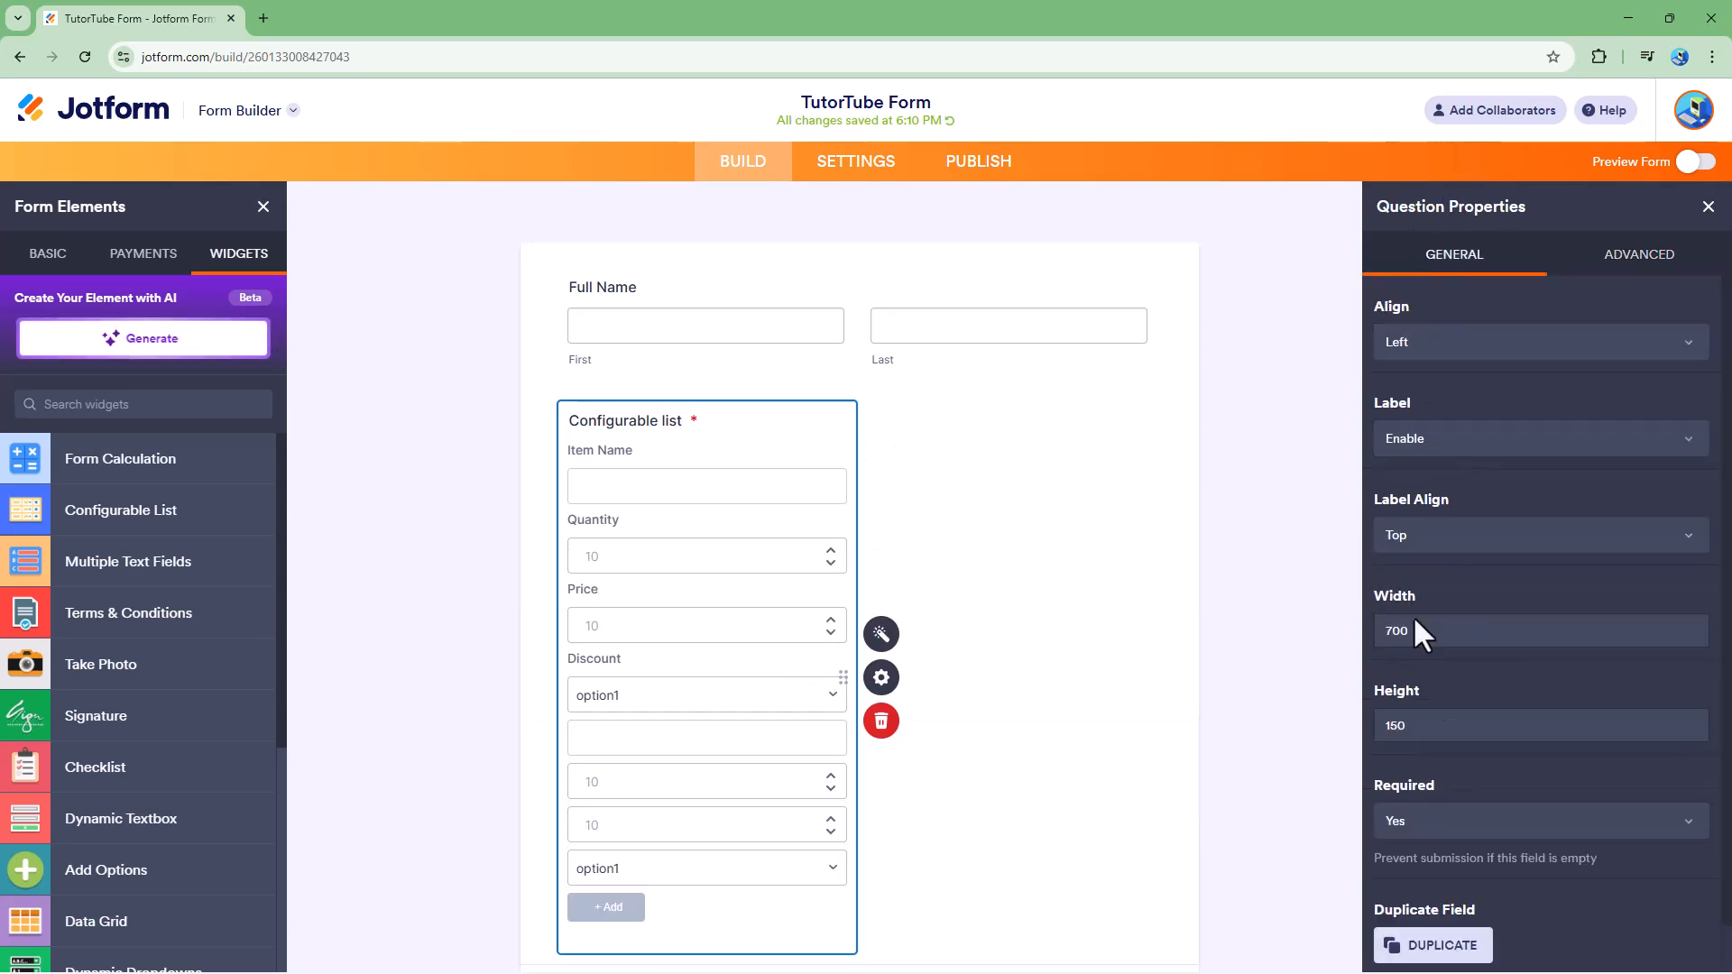
click(1429, 943)
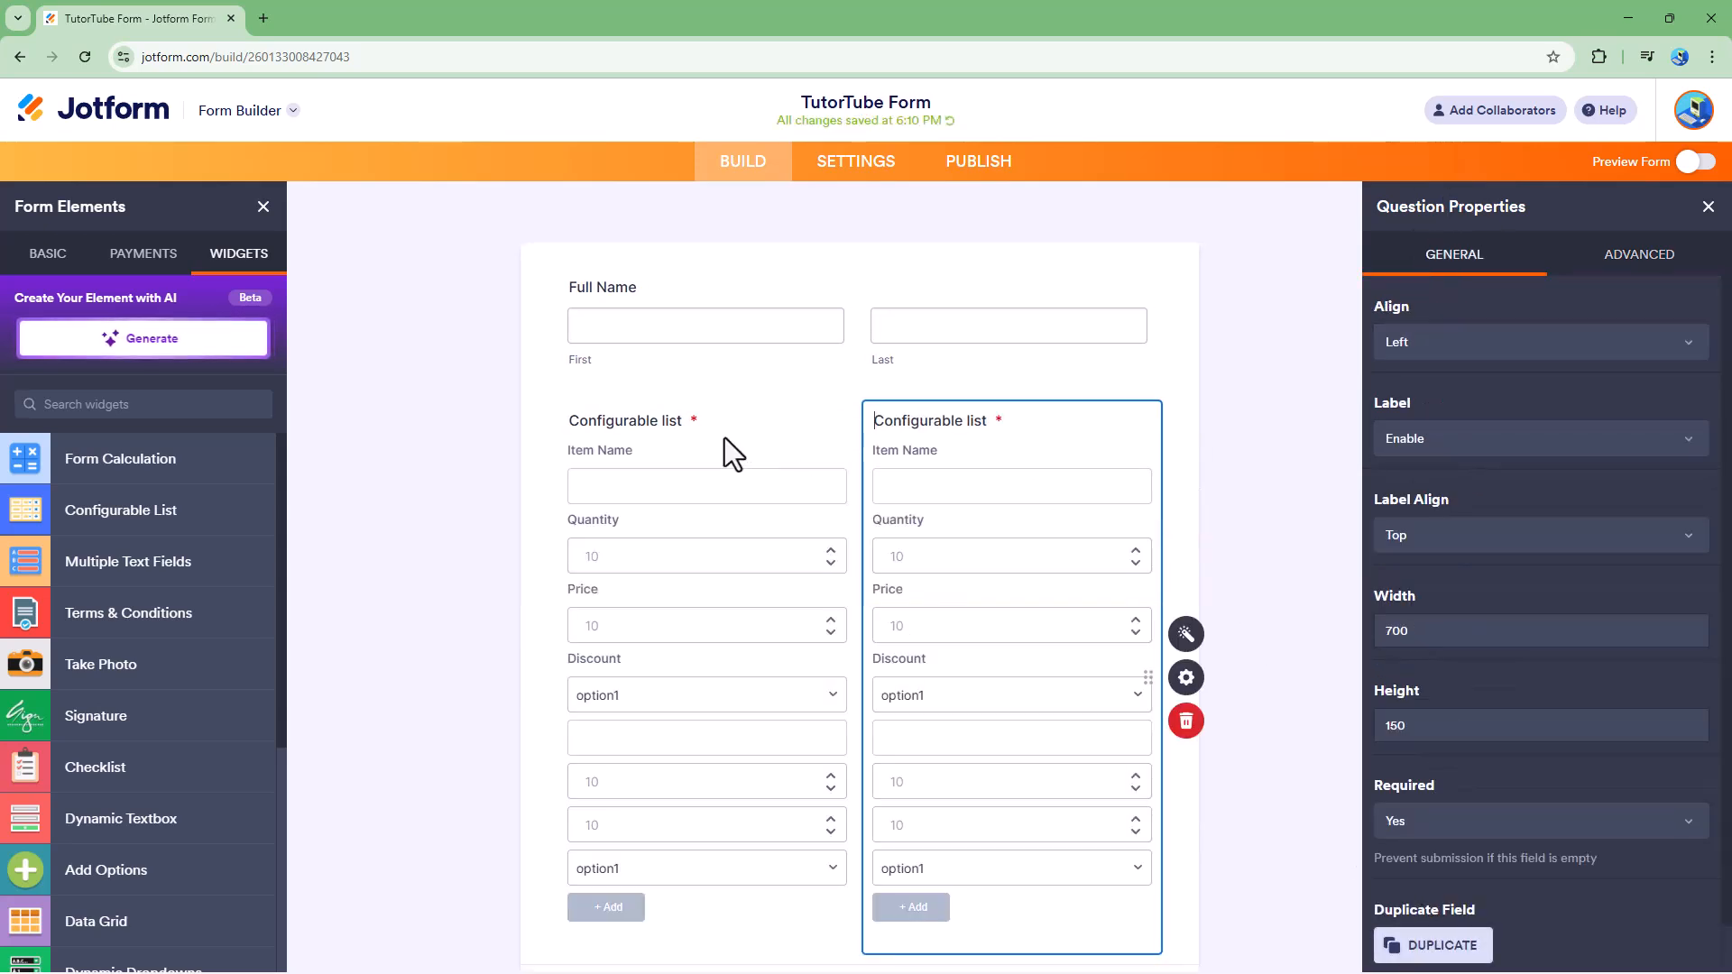
click(1615, 256)
click(1396, 646)
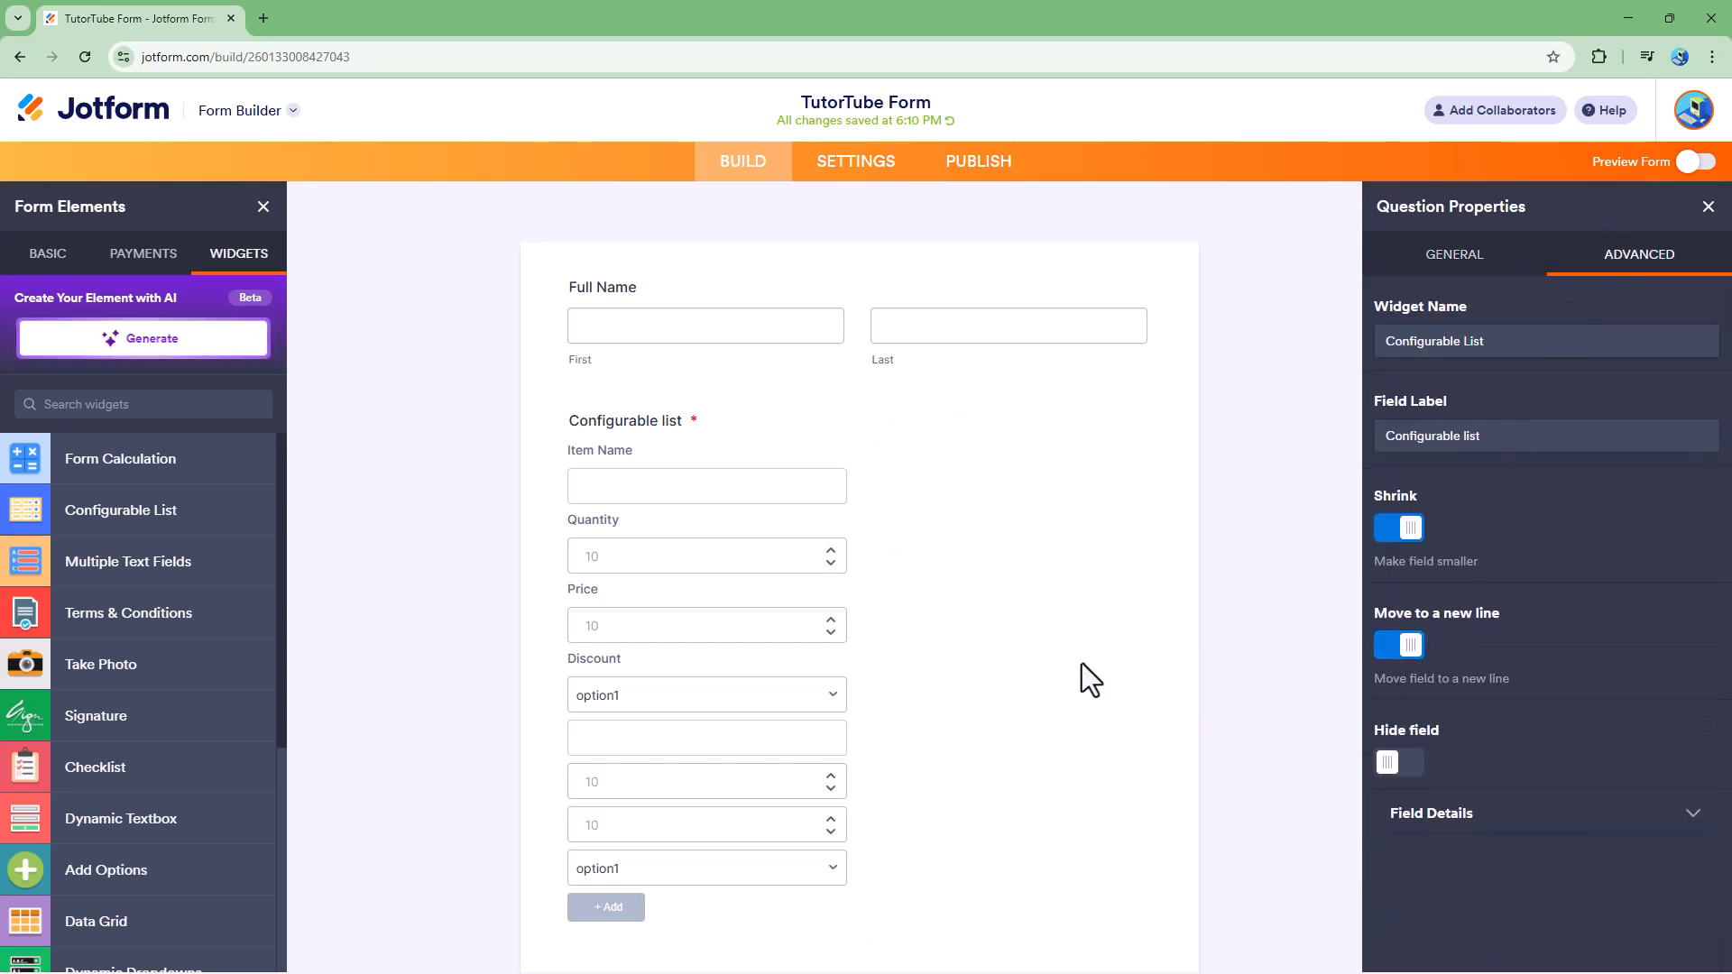
scroll(1082, 663, down, 3)
scroll(1096, 661, up, 3)
click(1396, 646)
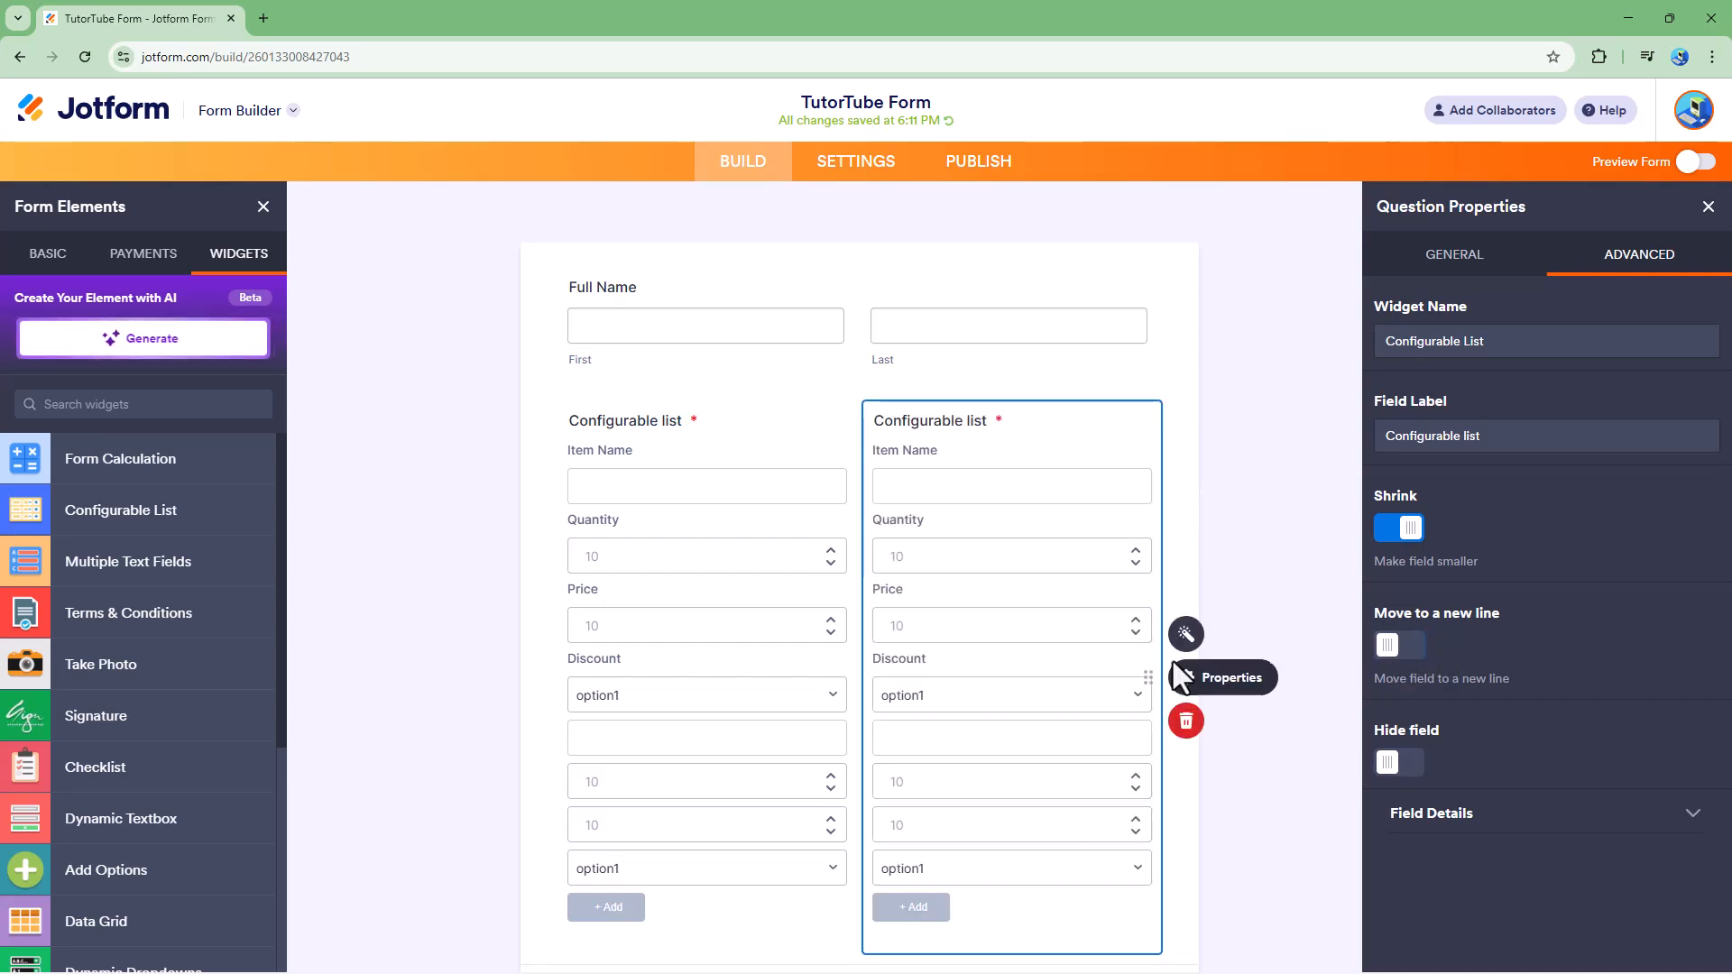
Delete the duplicated list from the form and select the remaining configurable list
click(1183, 721)
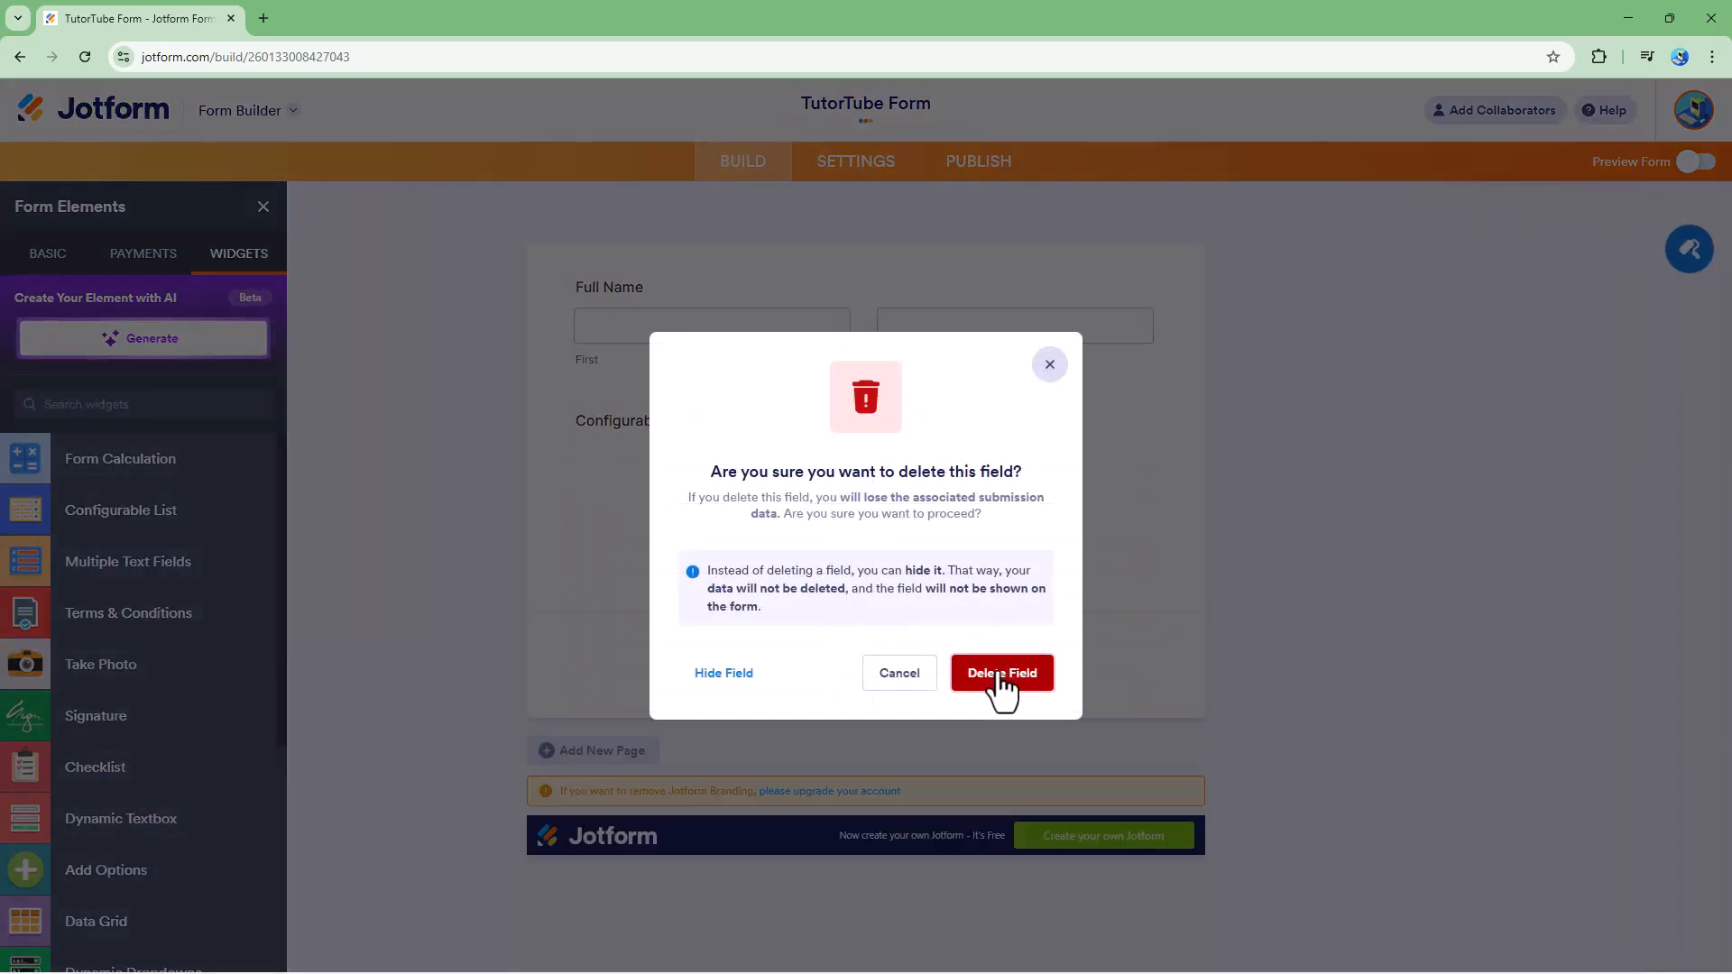
click(996, 675)
click(799, 574)
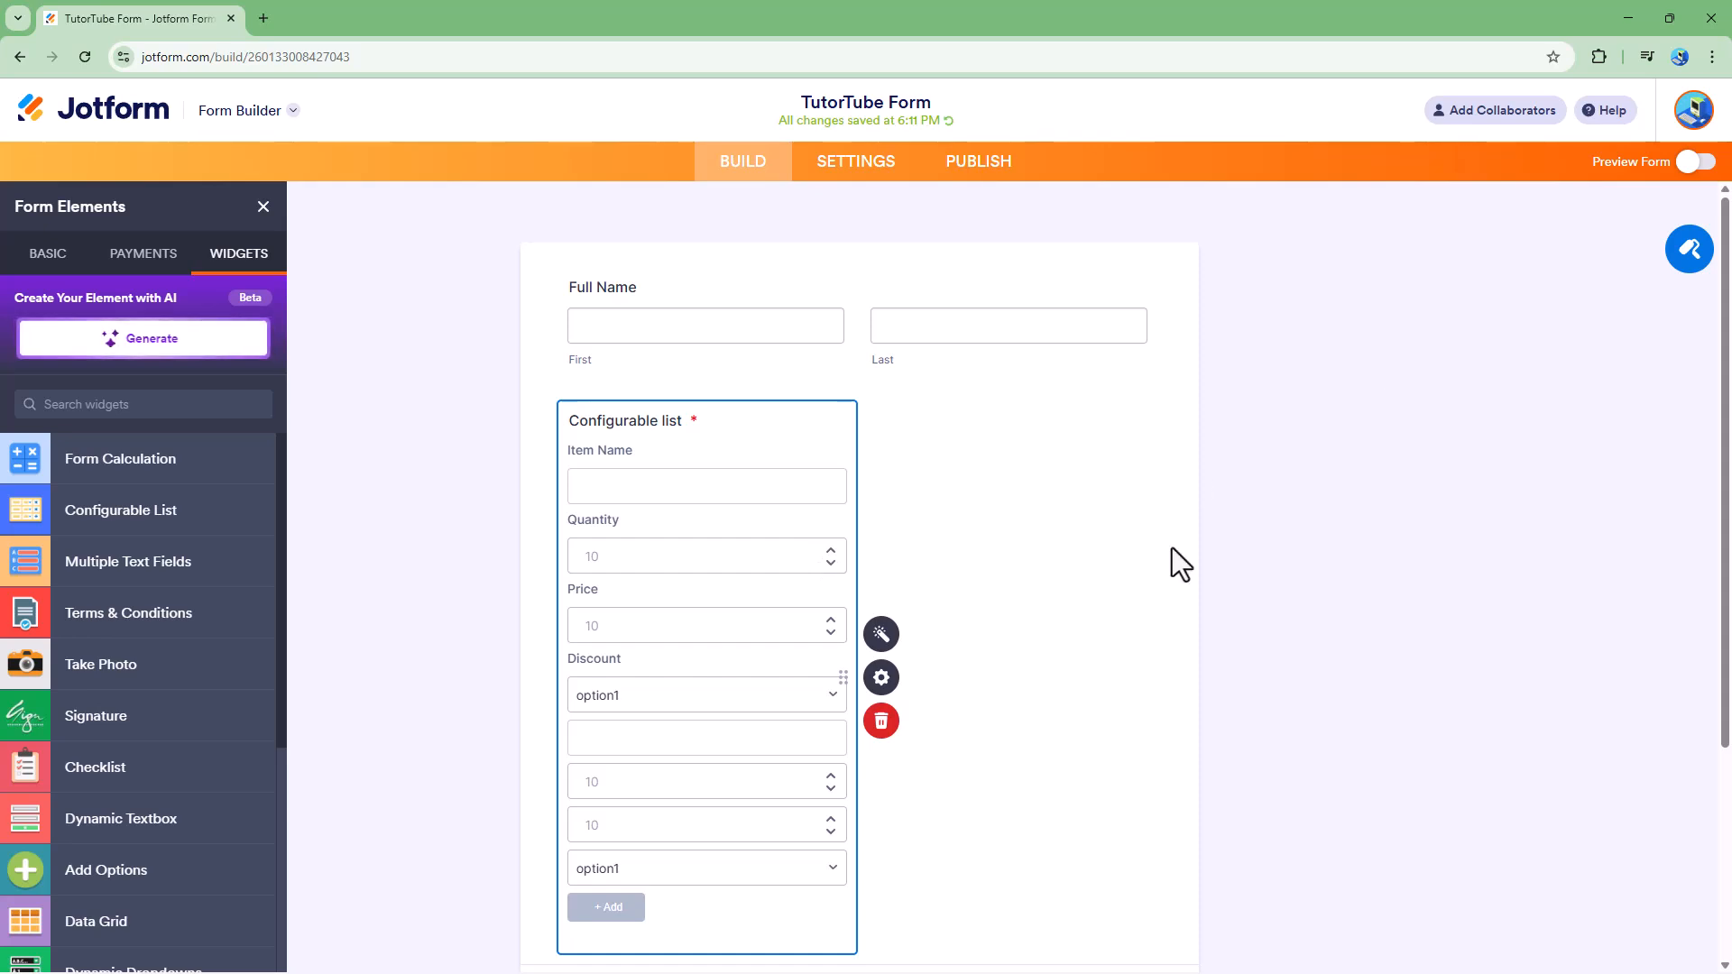
In the list's advanced properties, try Hide field, show the field again and turn off the Shrink option
click(879, 678)
scroll(1435, 642, down, 1)
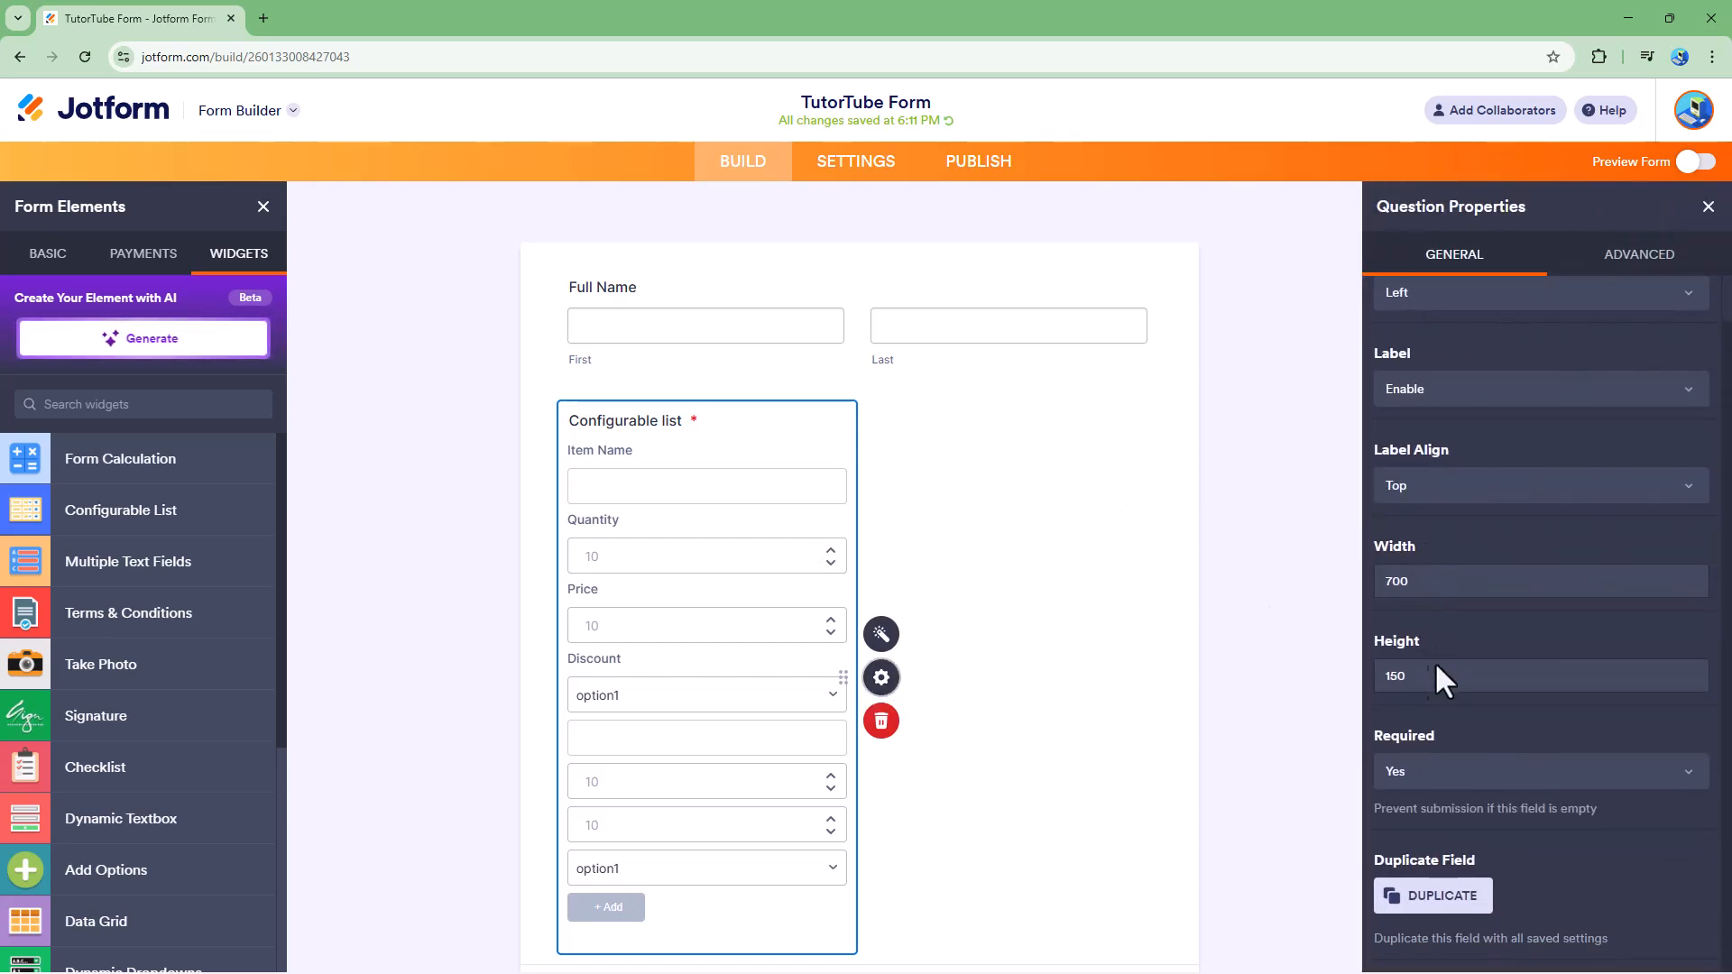
click(1606, 257)
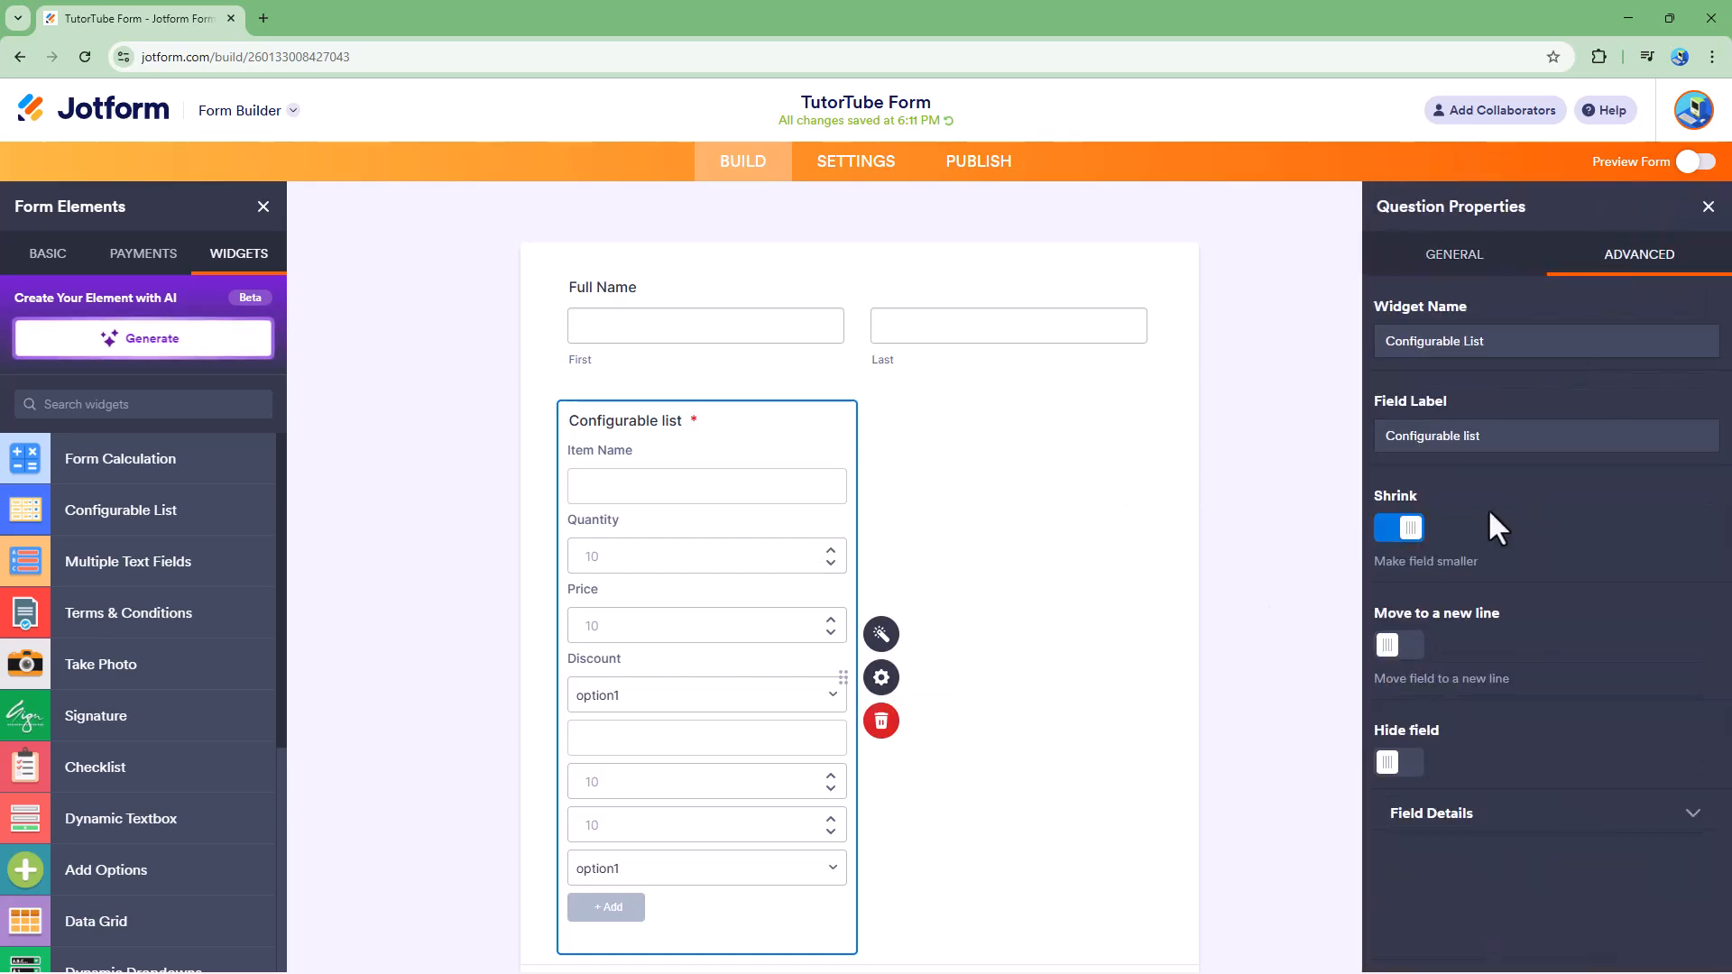
click(1398, 762)
scroll(1180, 706, down, 3)
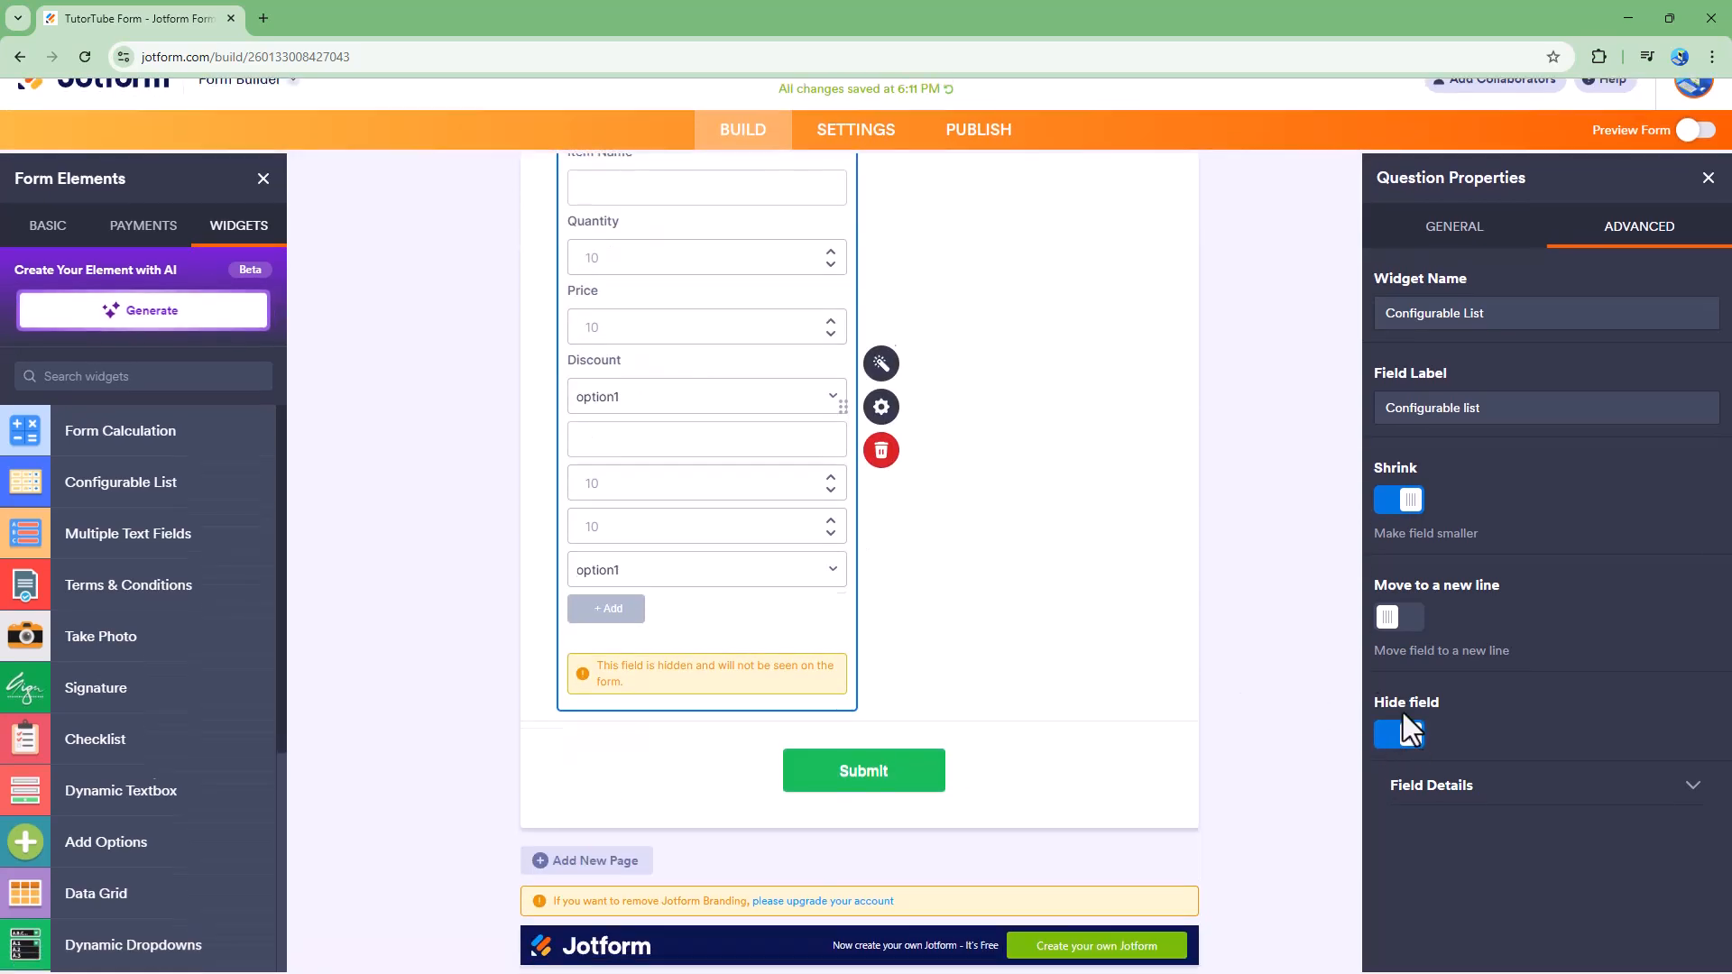
click(1399, 741)
click(1403, 530)
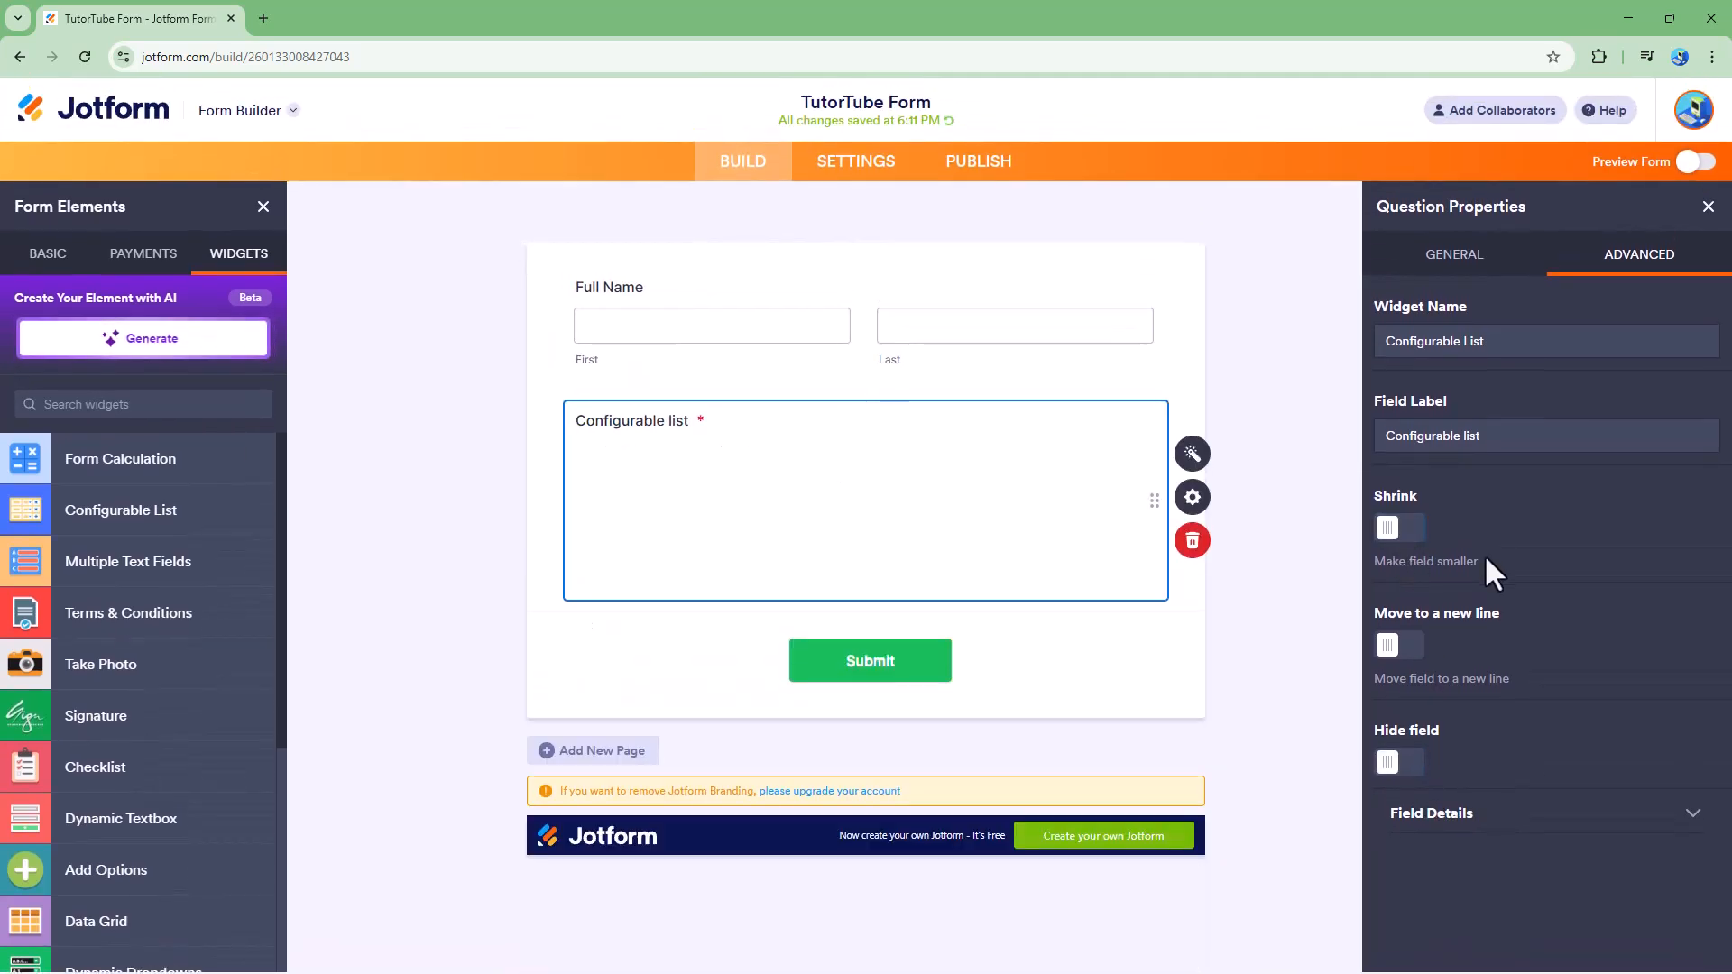
Set the list's Unique Name to "inventory" in the field details and change its label on the form to "Inventory List"
click(1598, 825)
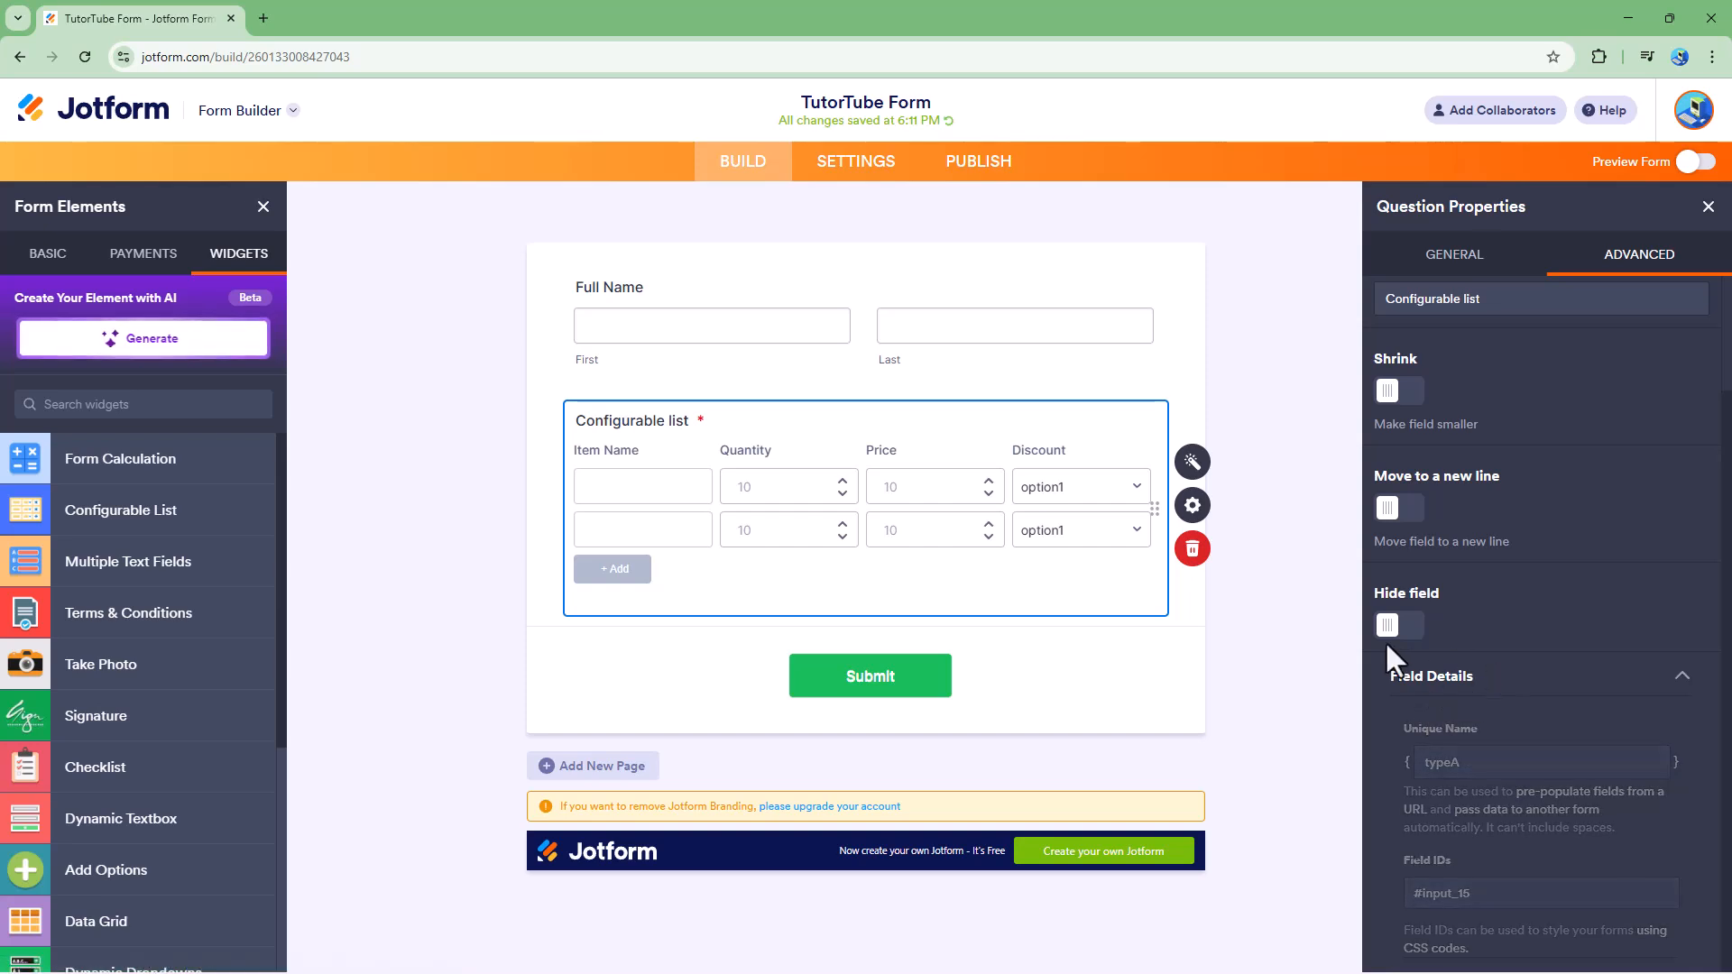
drag(1505, 765, 1408, 763)
drag(664, 420, 575, 425)
text(In)
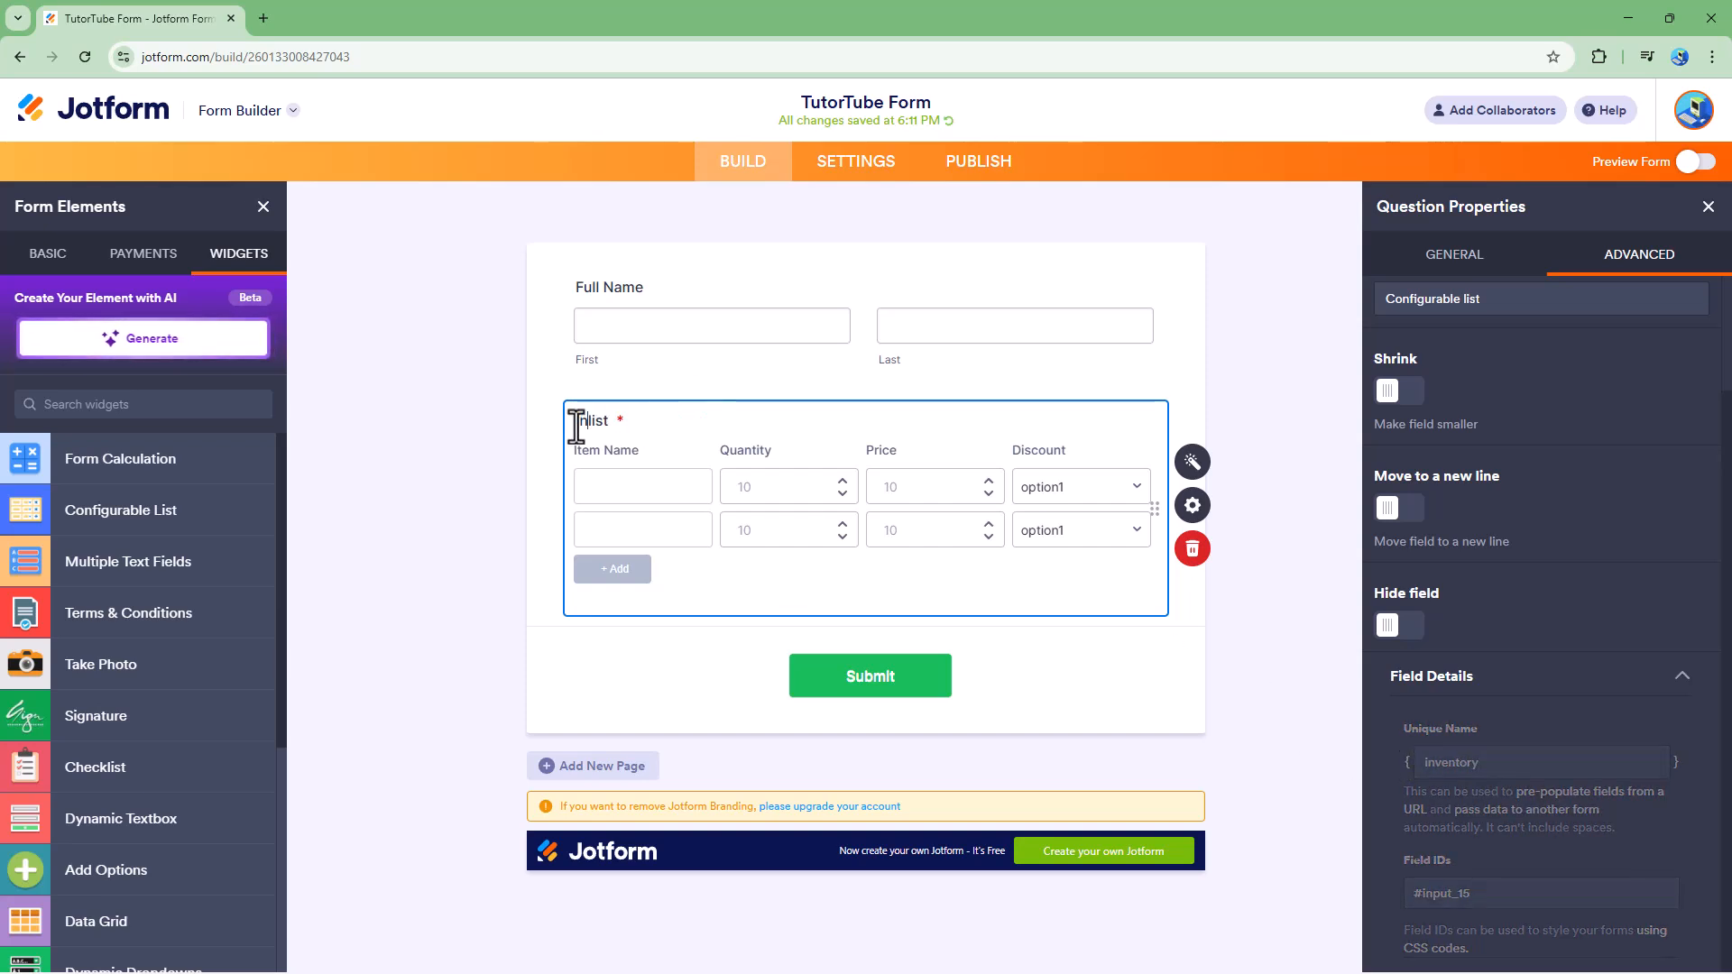
text(ventory)
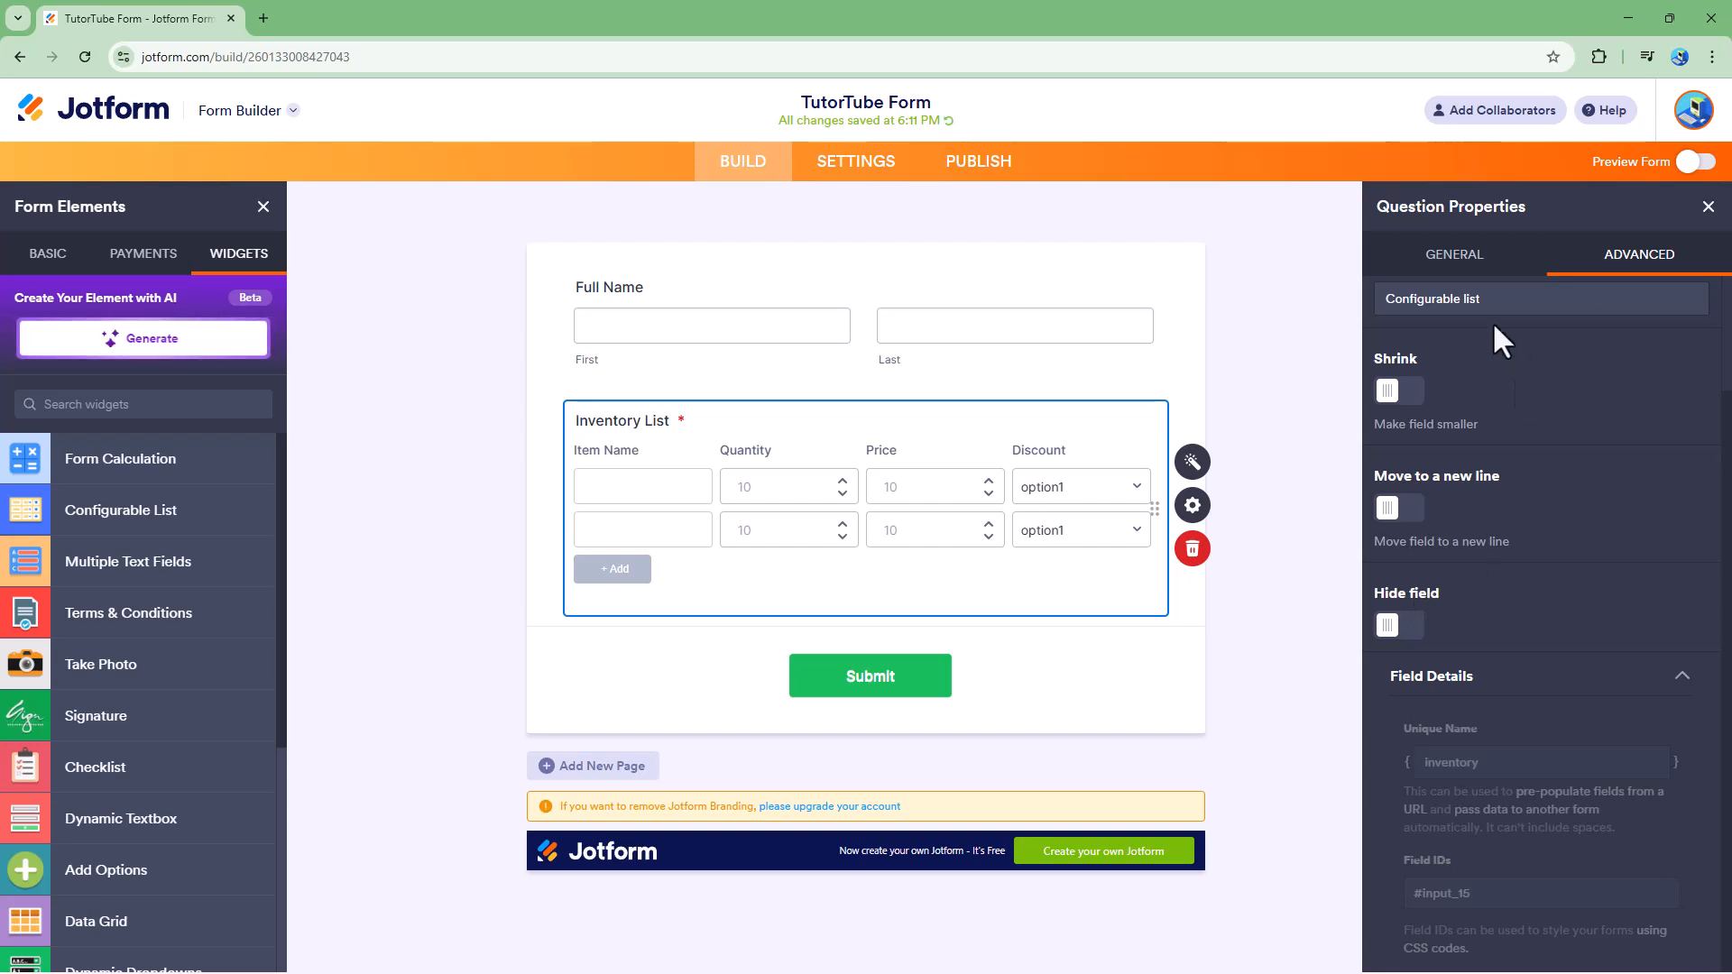
Review the Item Name field's properties in the Inventory List's widget settings
click(1707, 207)
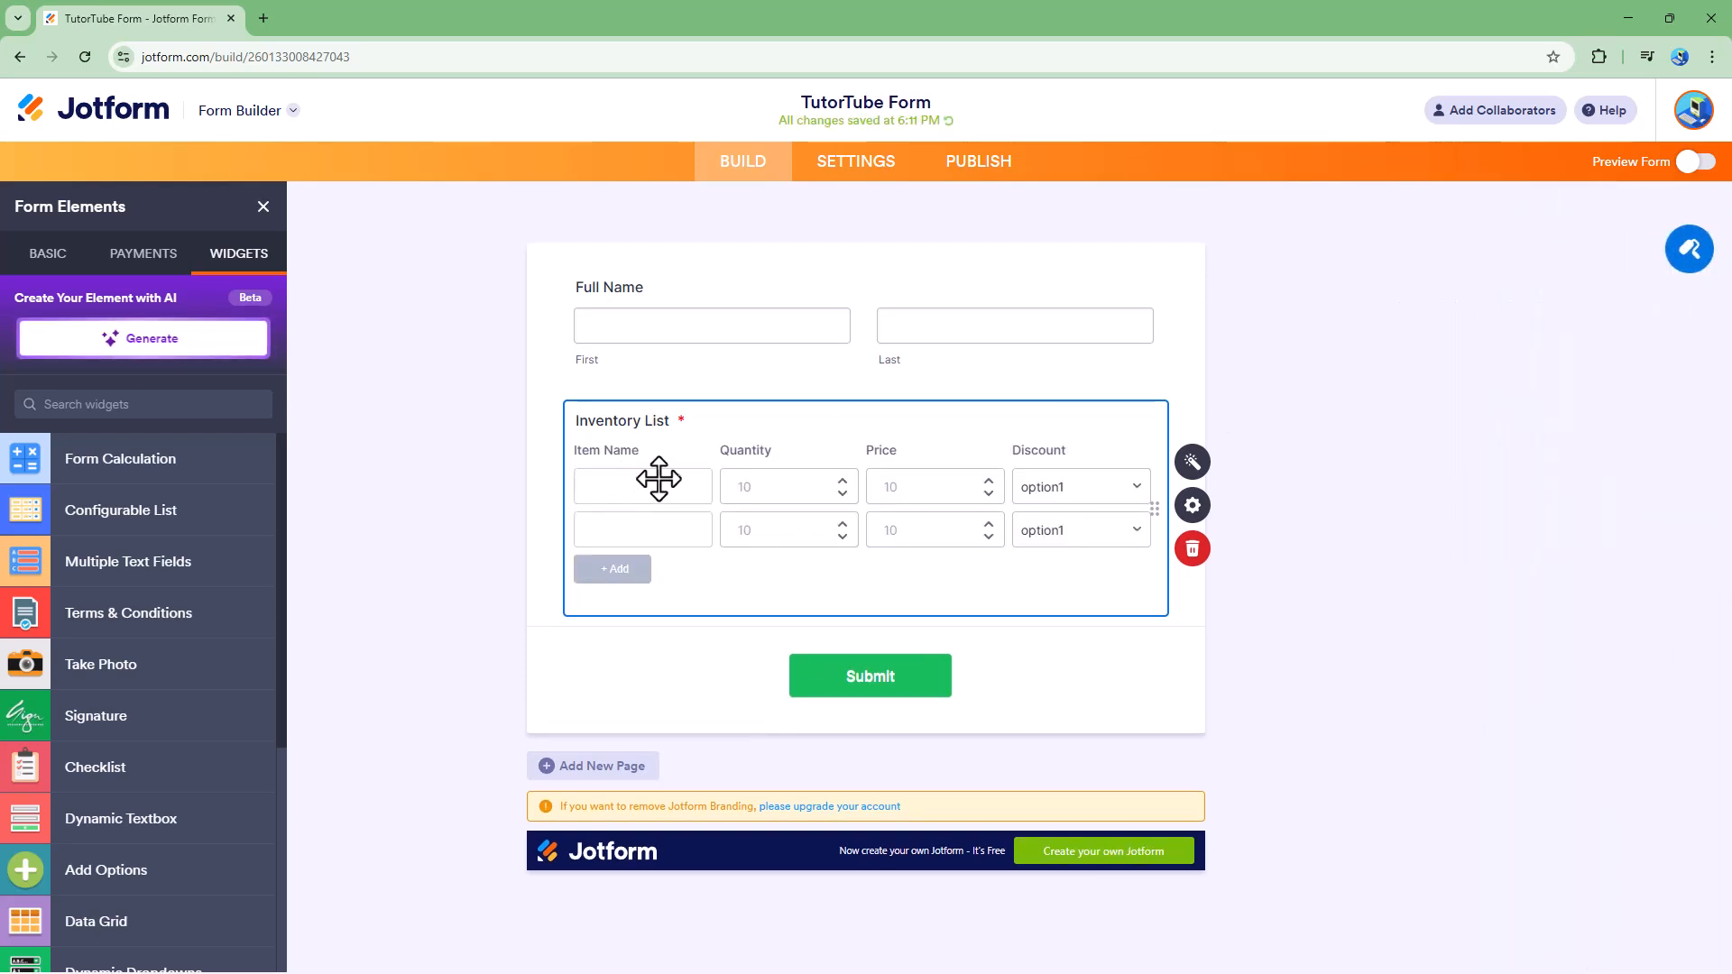
click(999, 485)
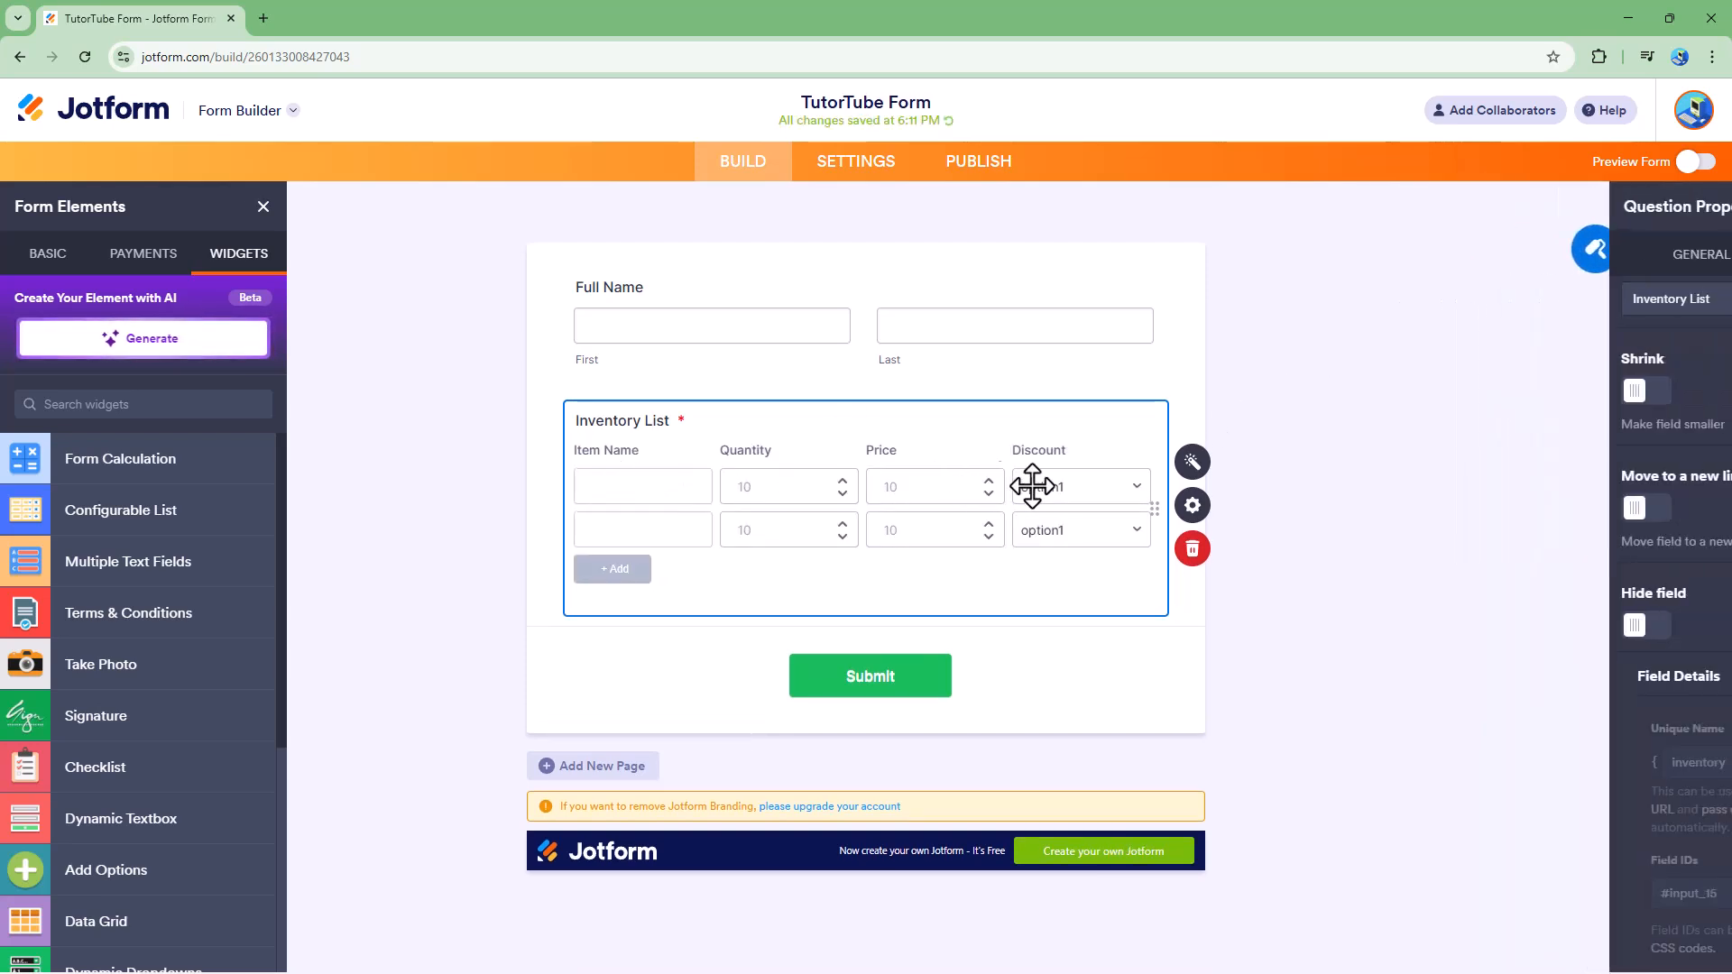
click(1712, 213)
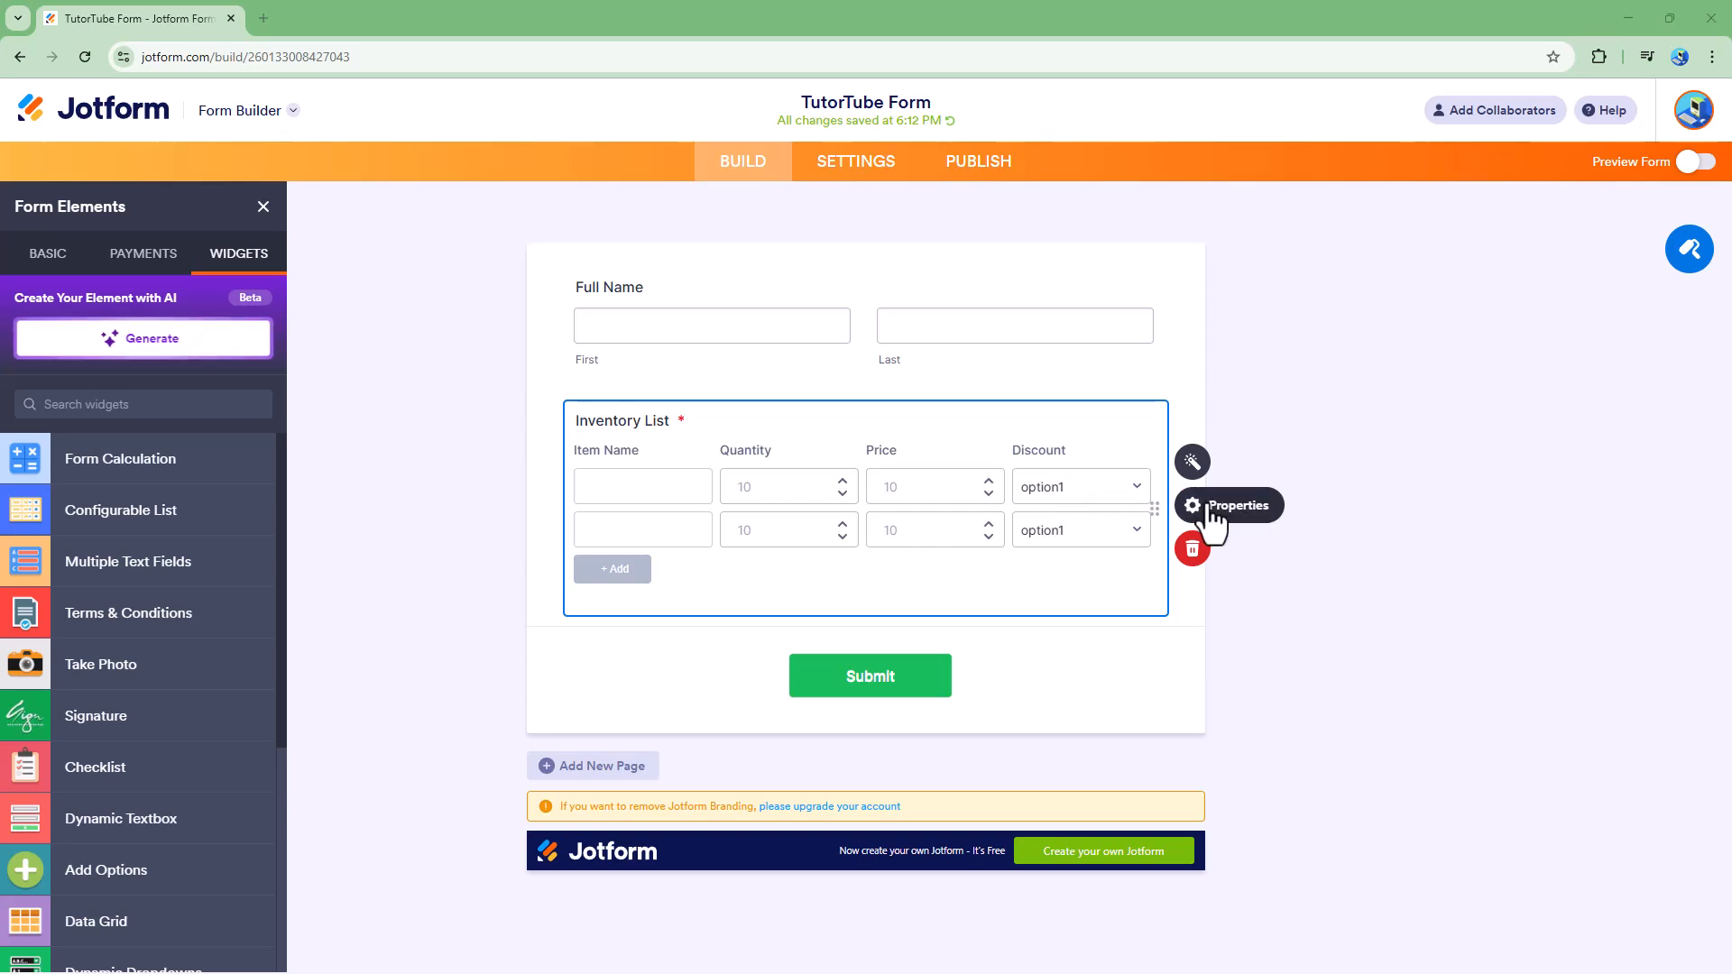
click(1192, 462)
click(1494, 428)
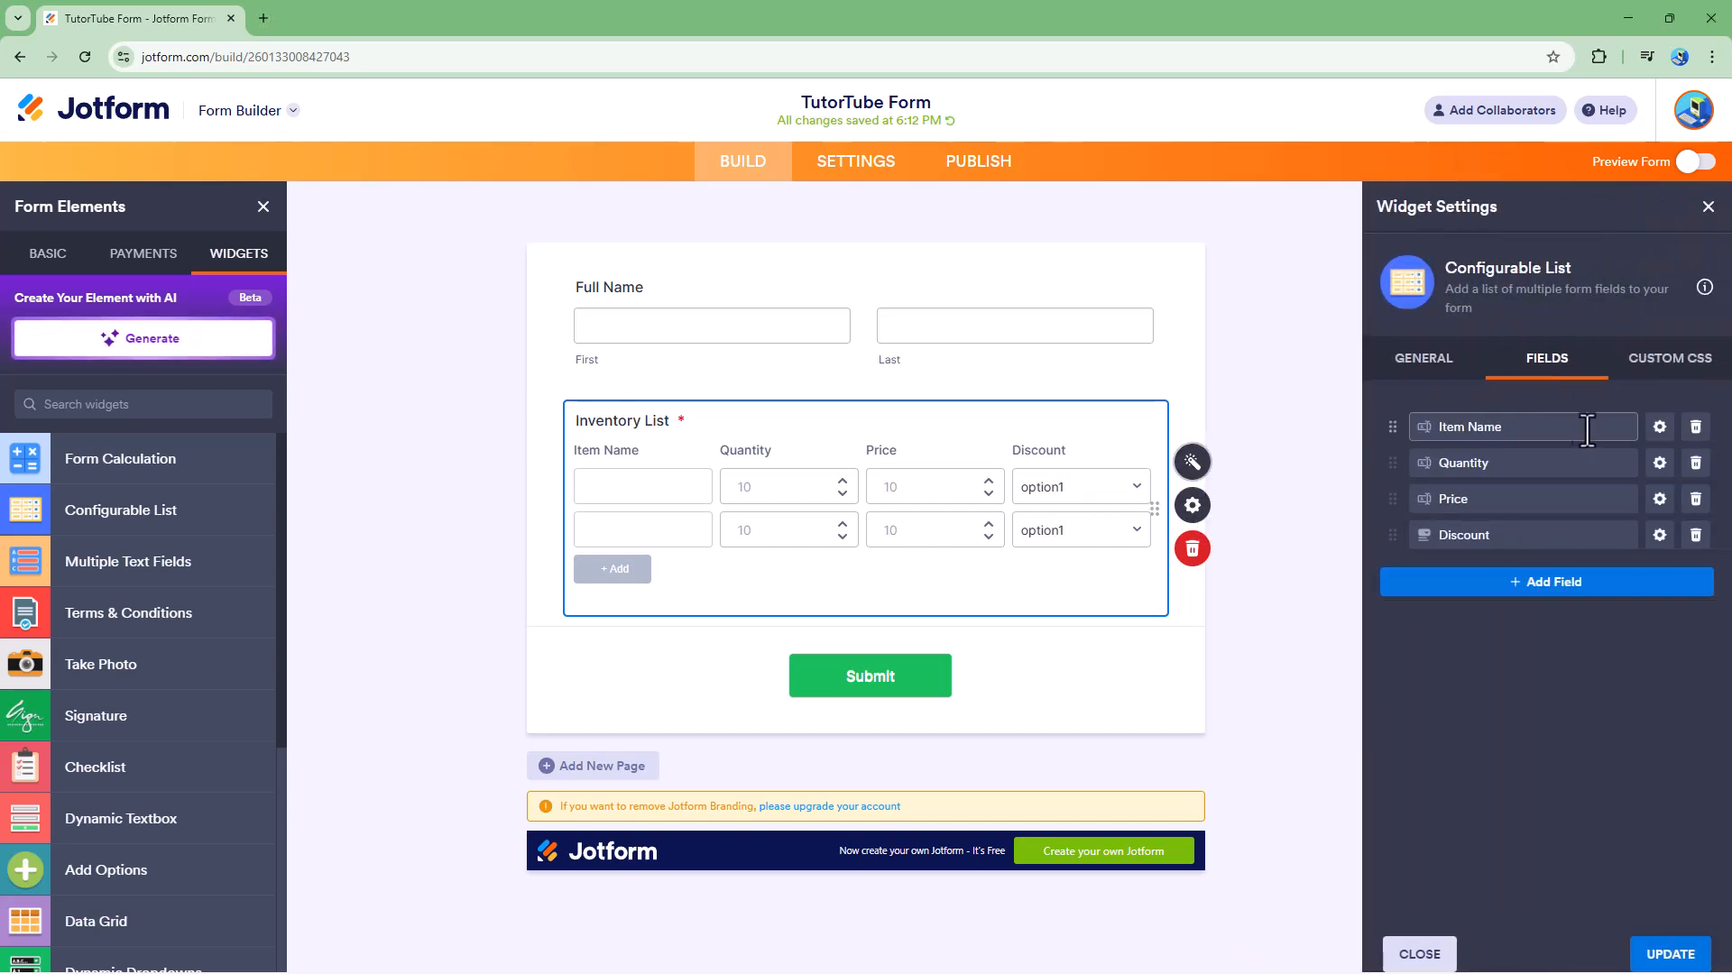
click(1660, 429)
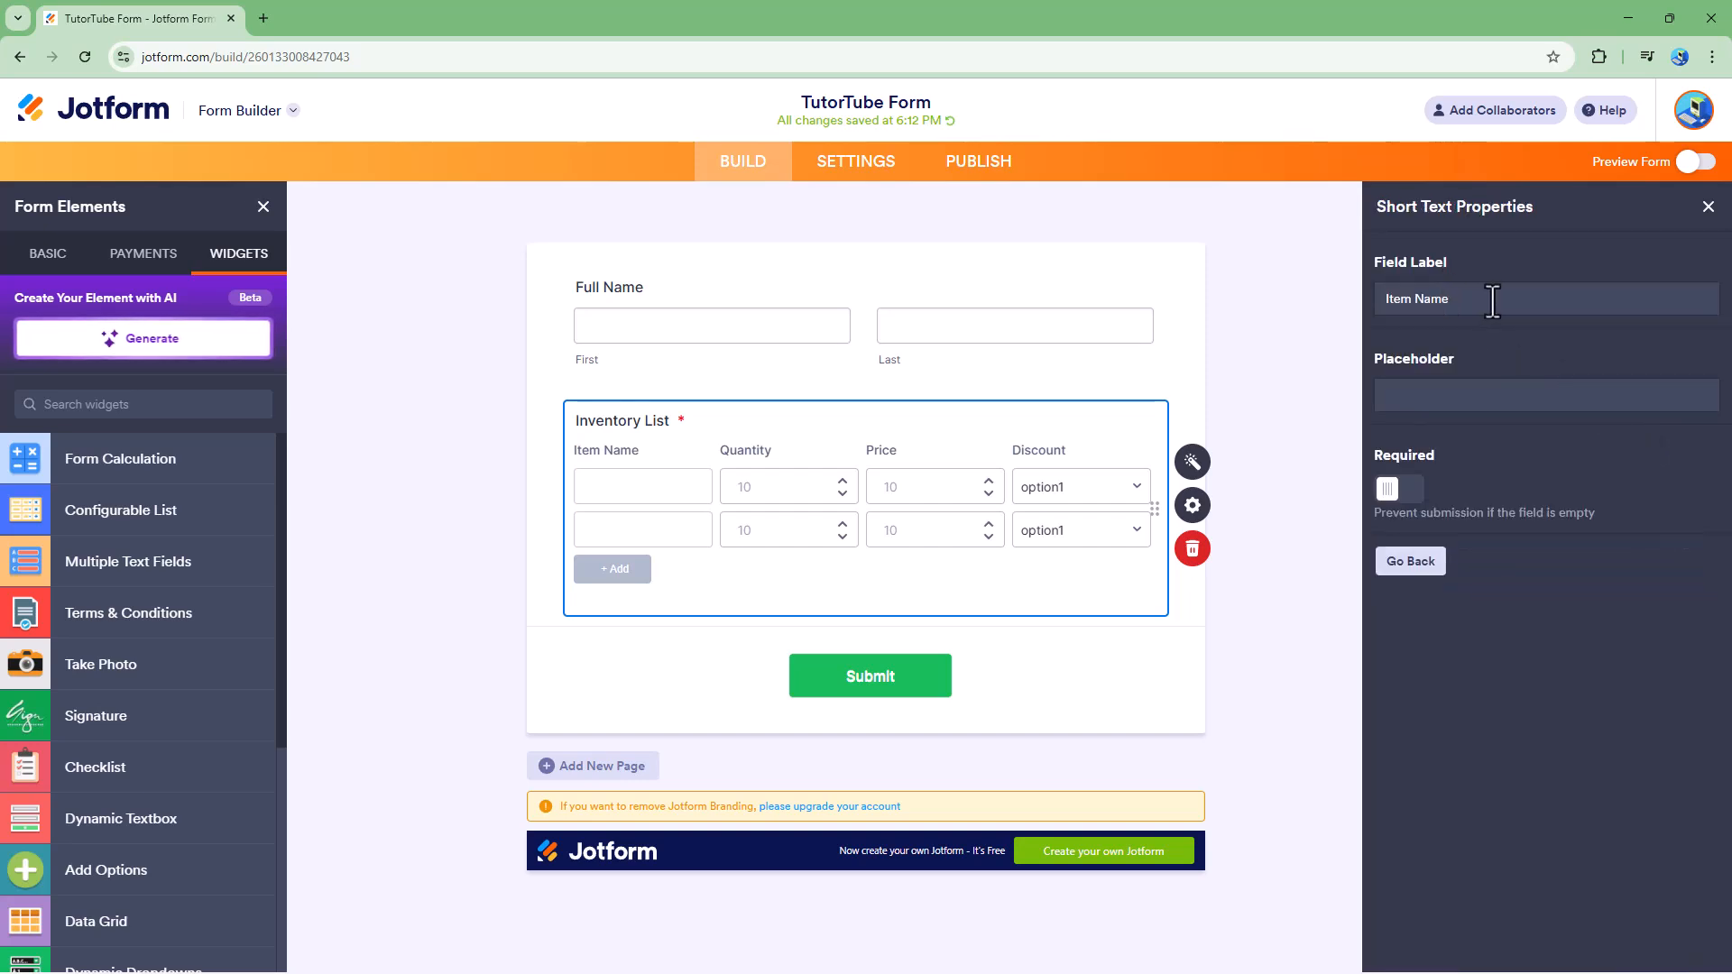
click(1463, 395)
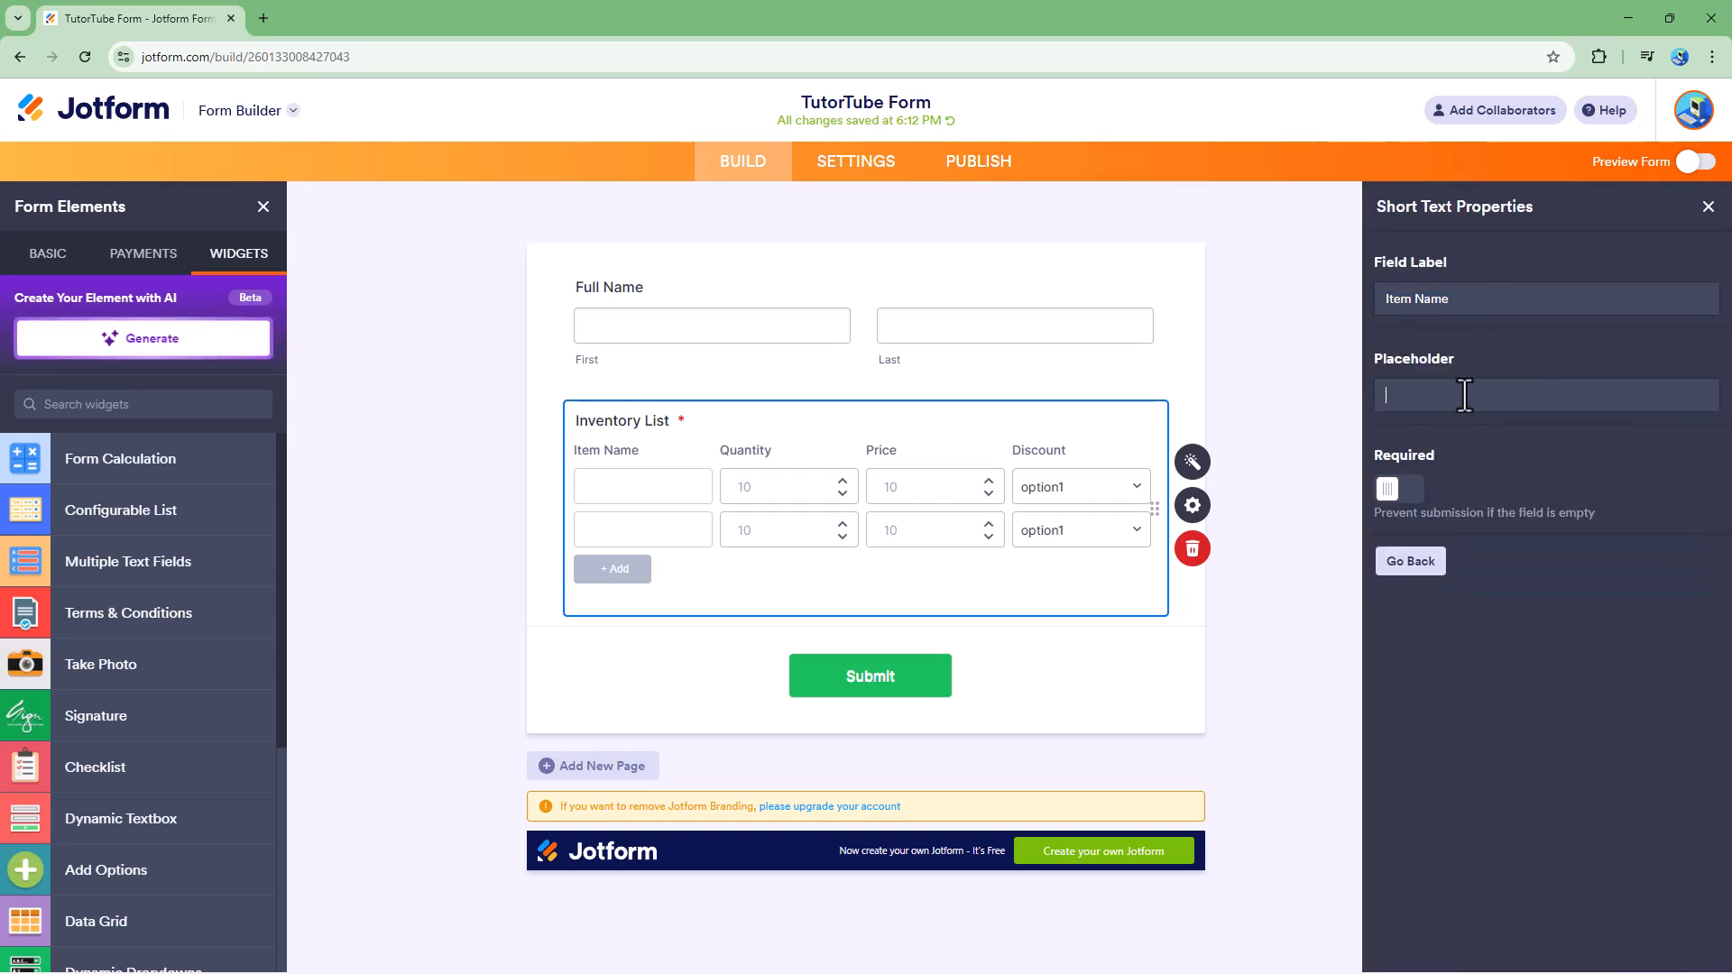
click(1411, 562)
Replace the Discount dropdown's options with Yes and No, check the widget's general settings and close them
click(1660, 536)
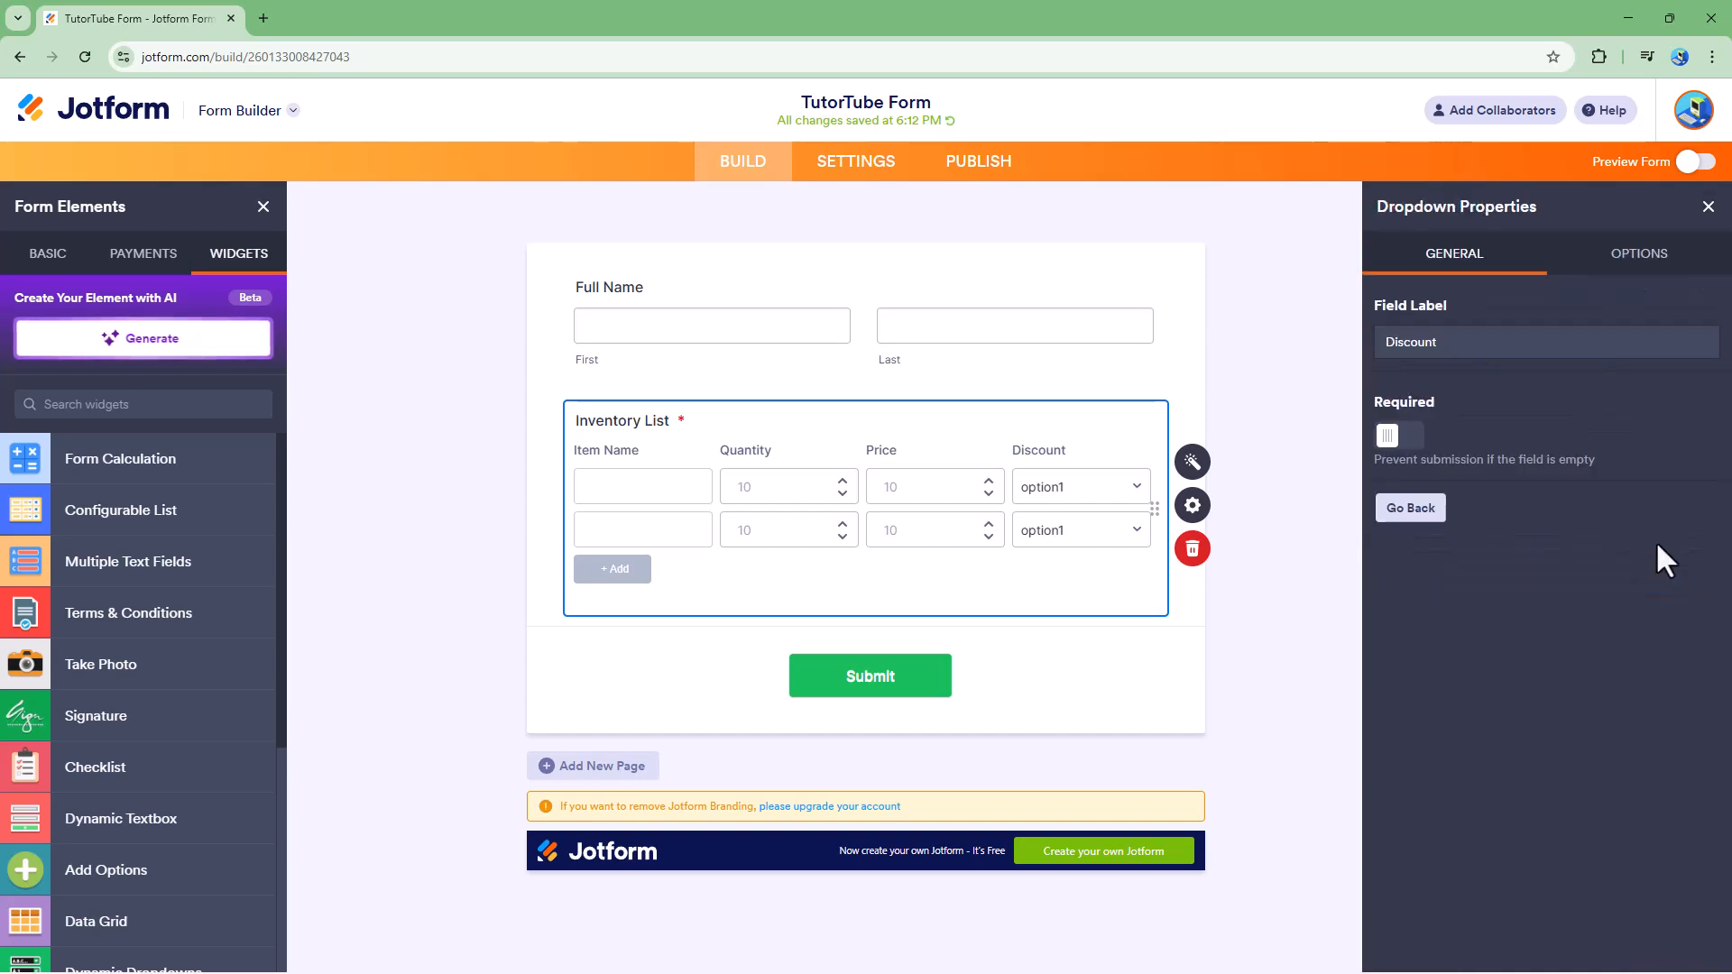
click(1632, 257)
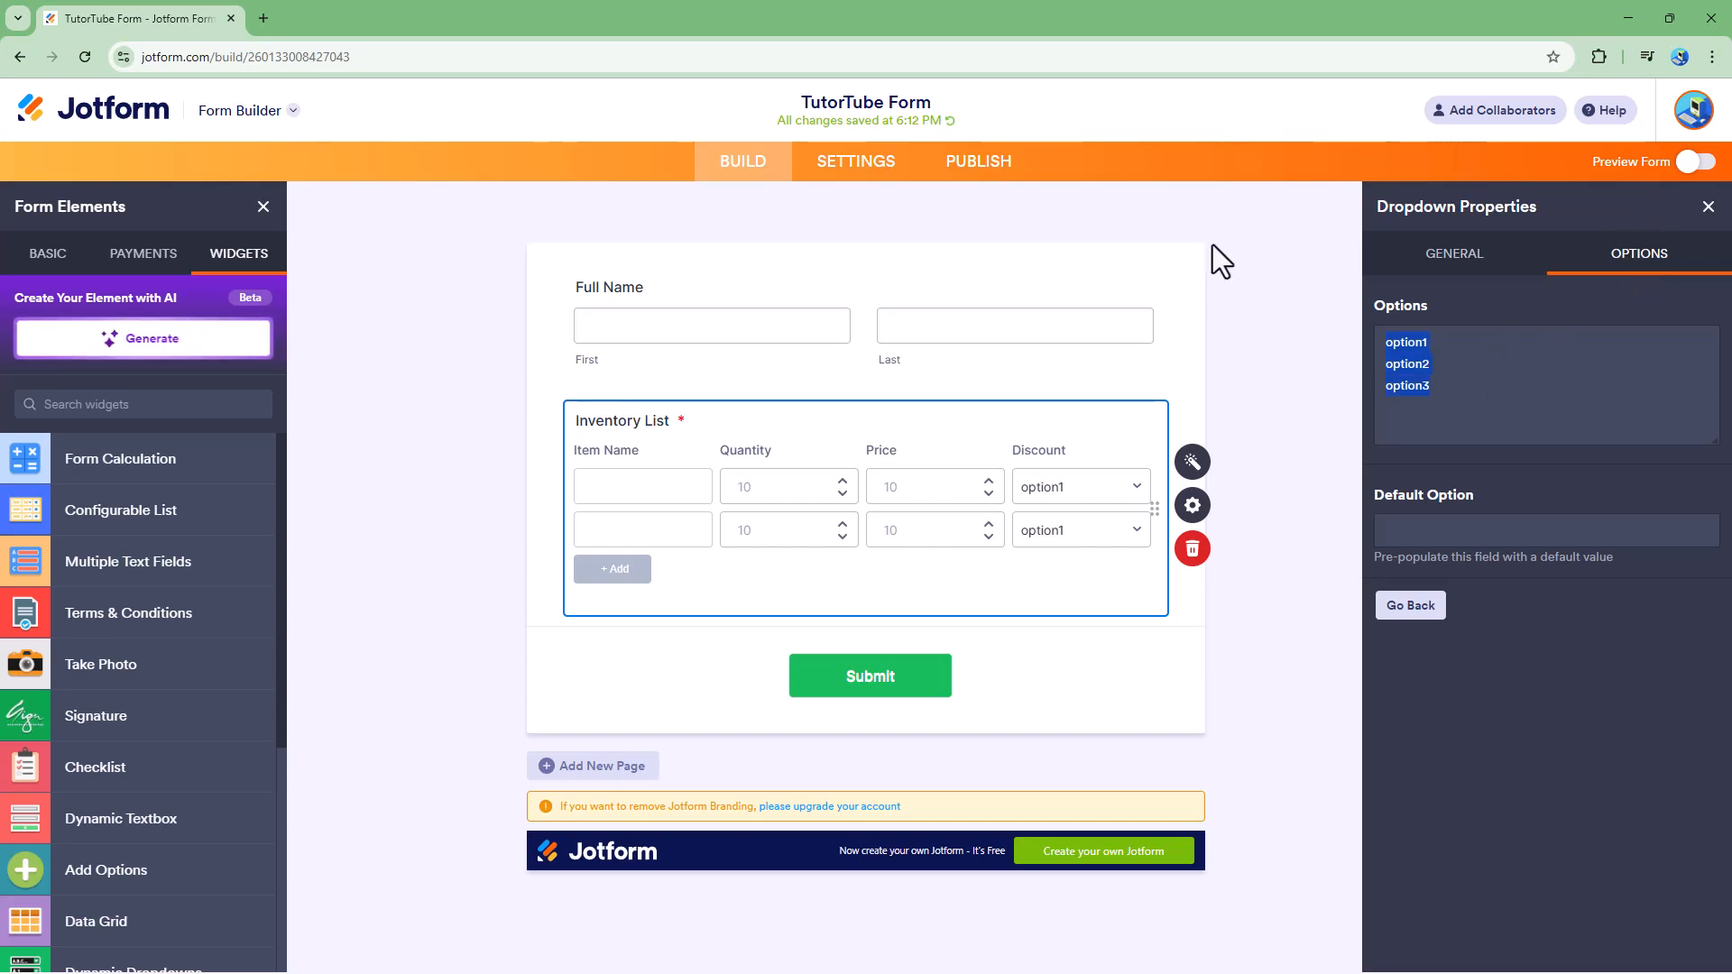
text(Yes)
key(Return)
text(N)
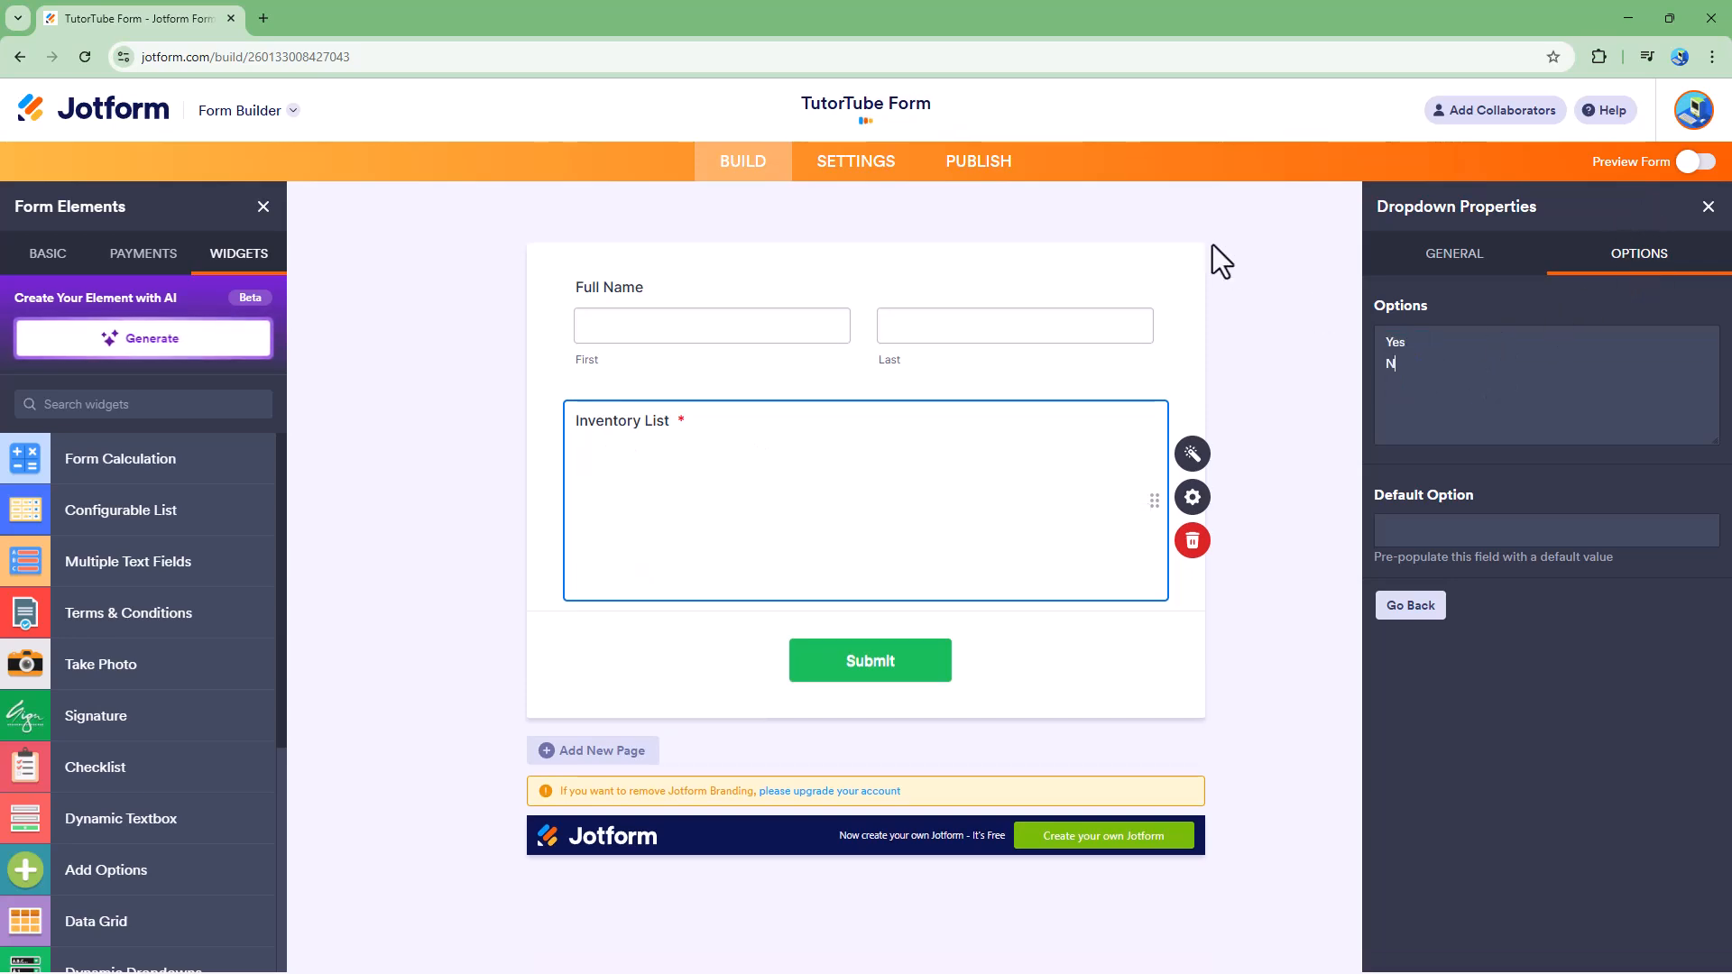
text(o)
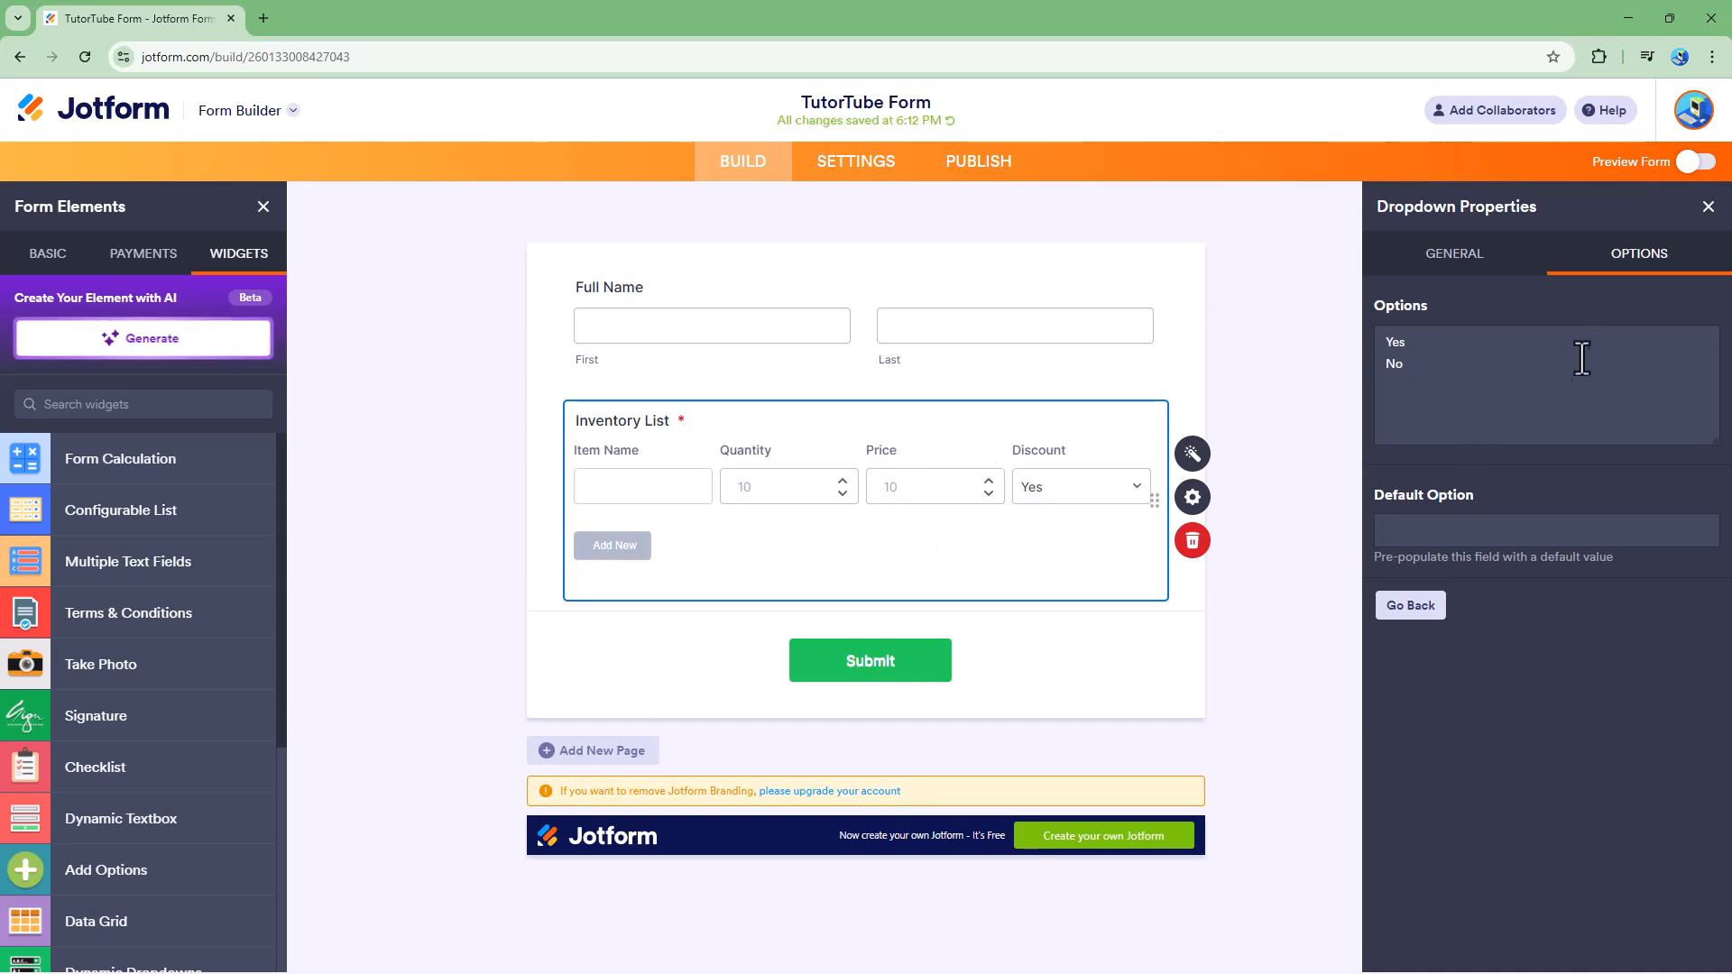
click(1418, 605)
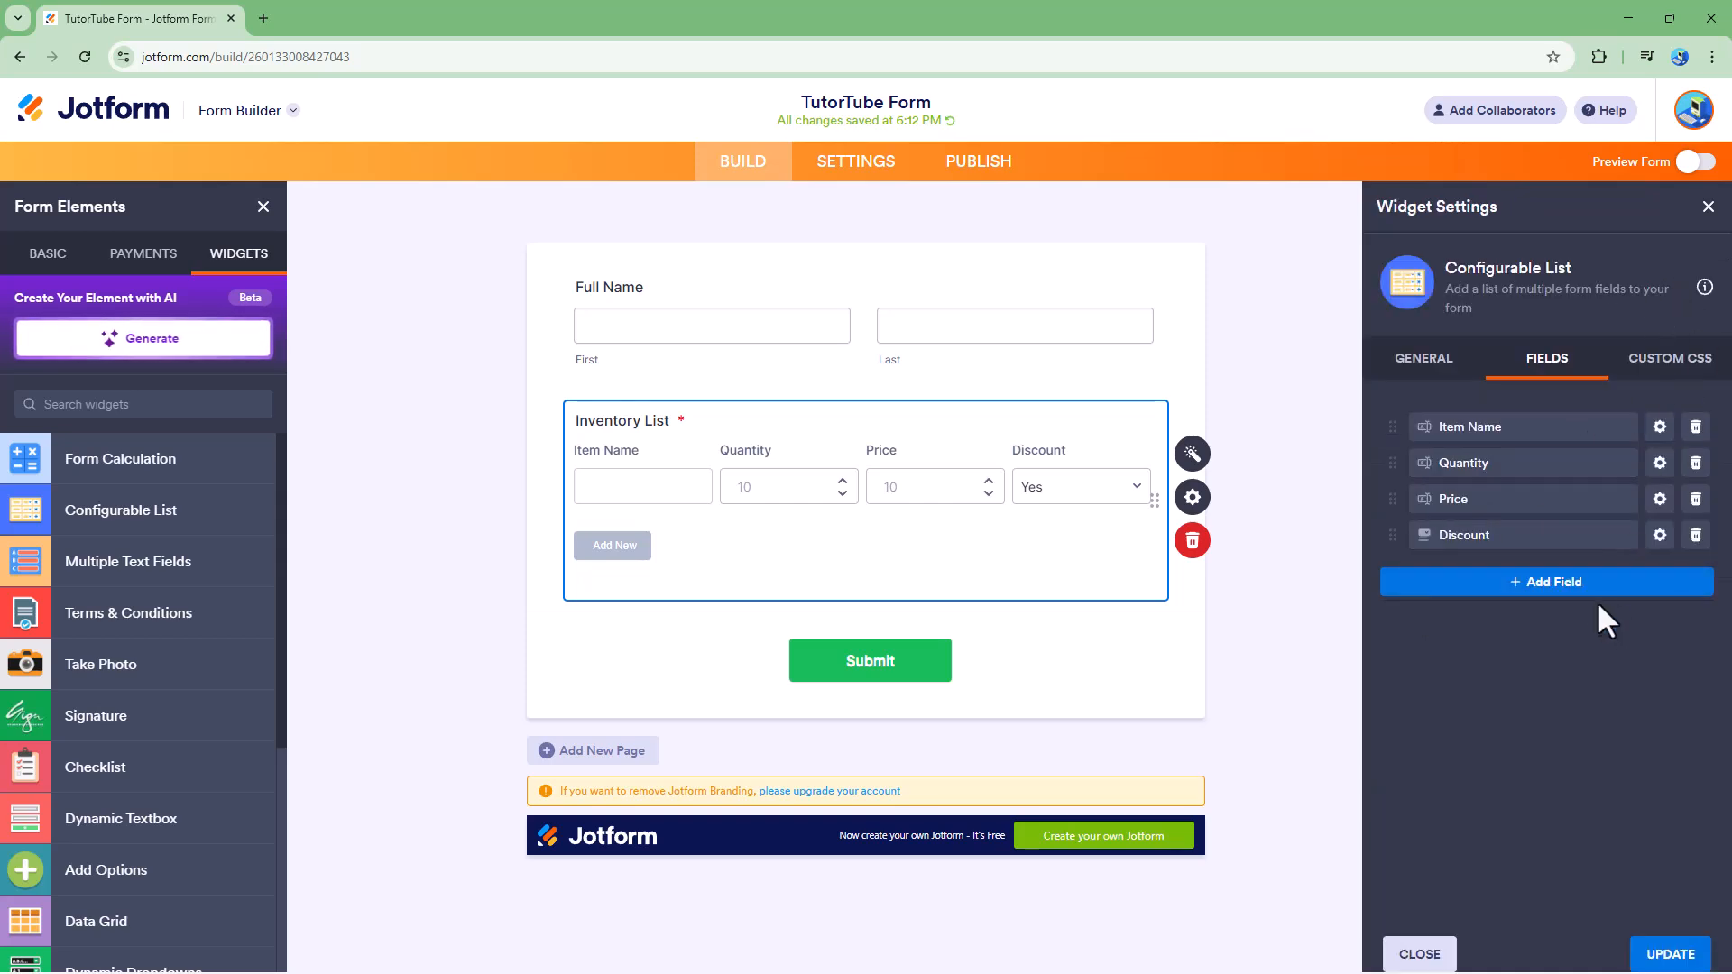
click(1429, 372)
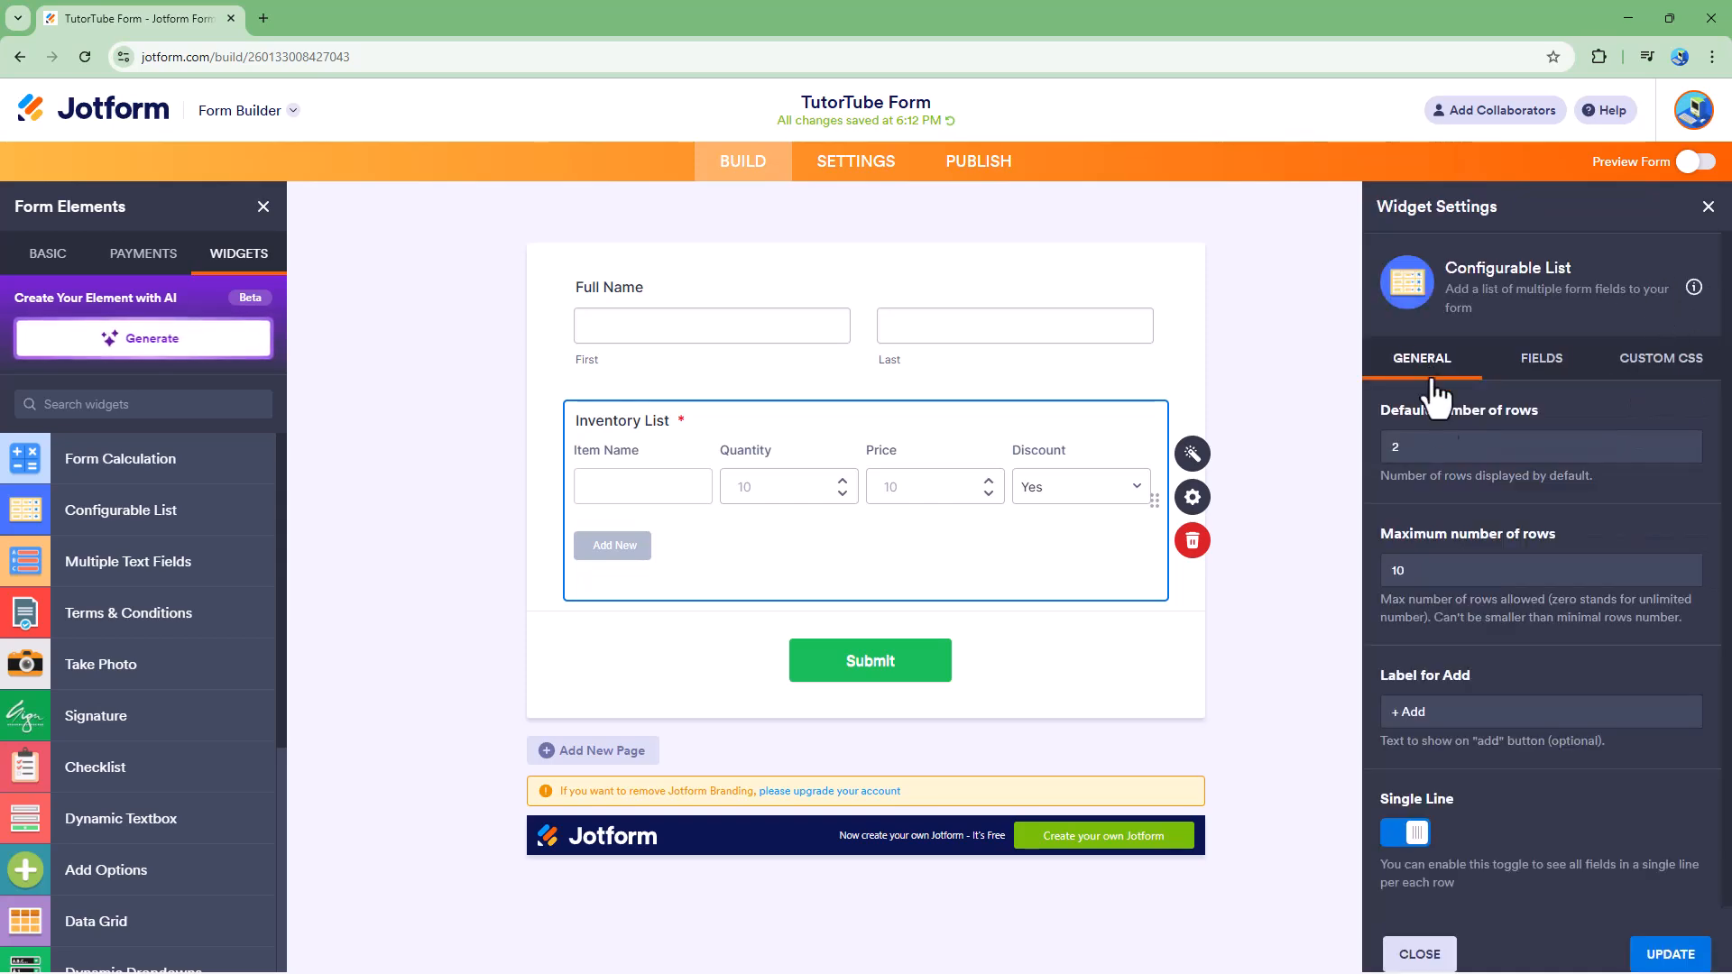
click(1707, 208)
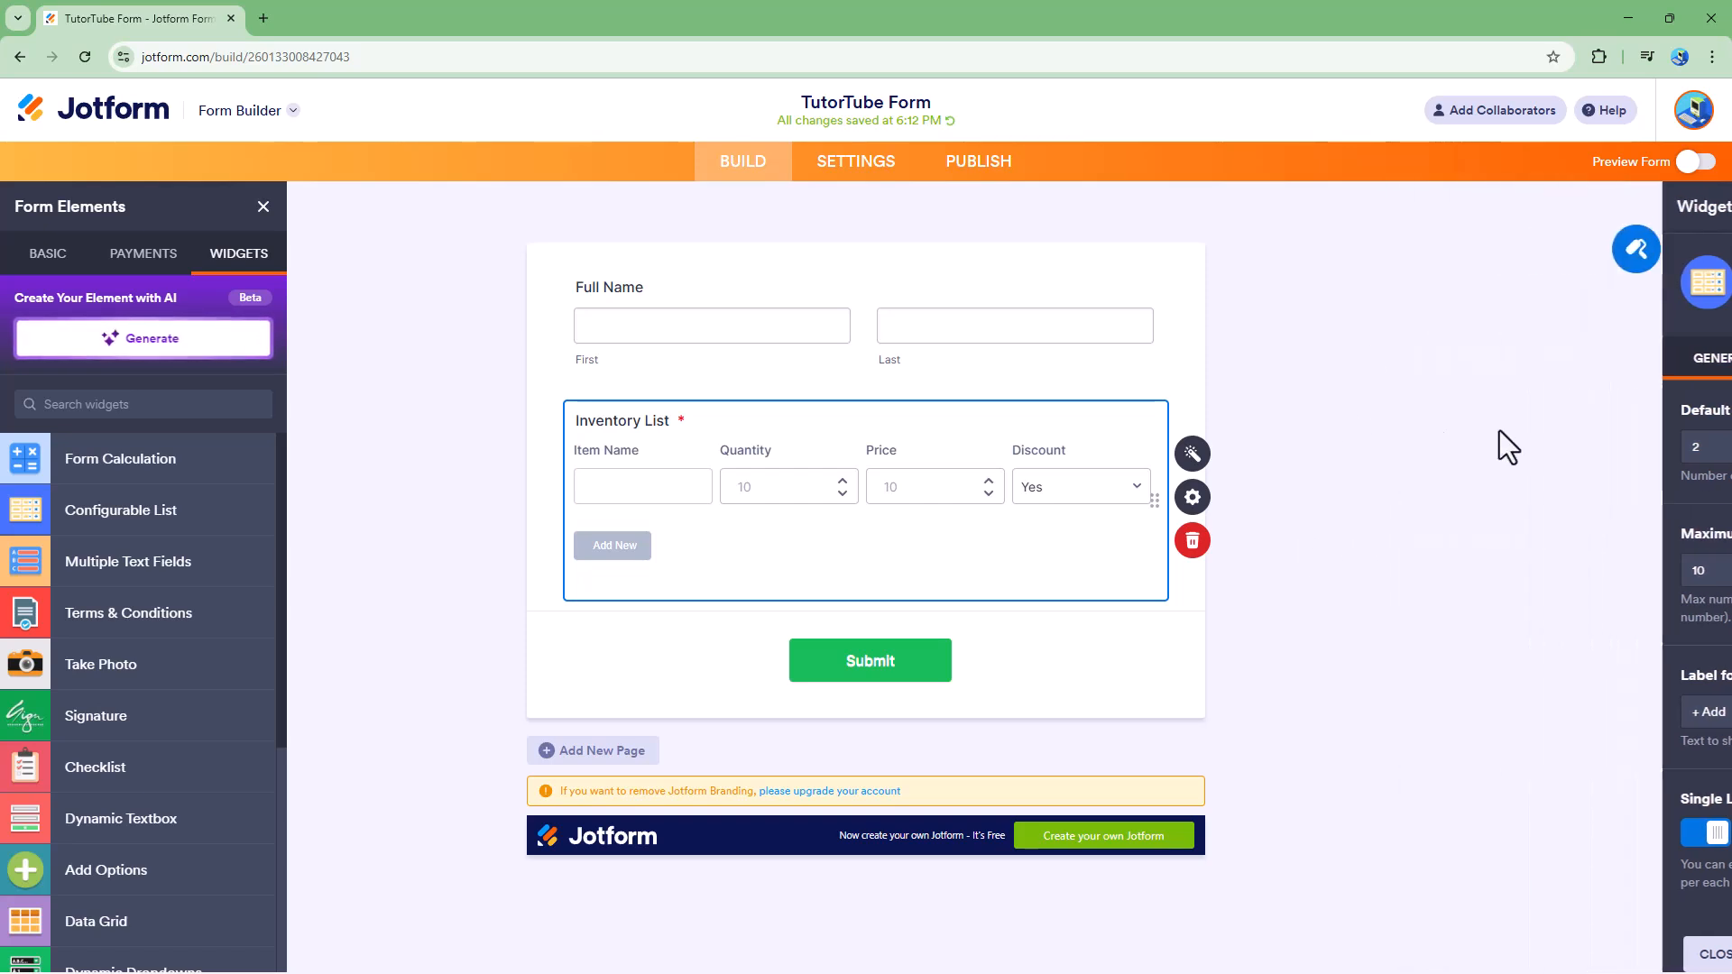
Preview the form and fill the first inventory row with item Pencil, quantity 3, price 2 and discount Yes
click(1696, 163)
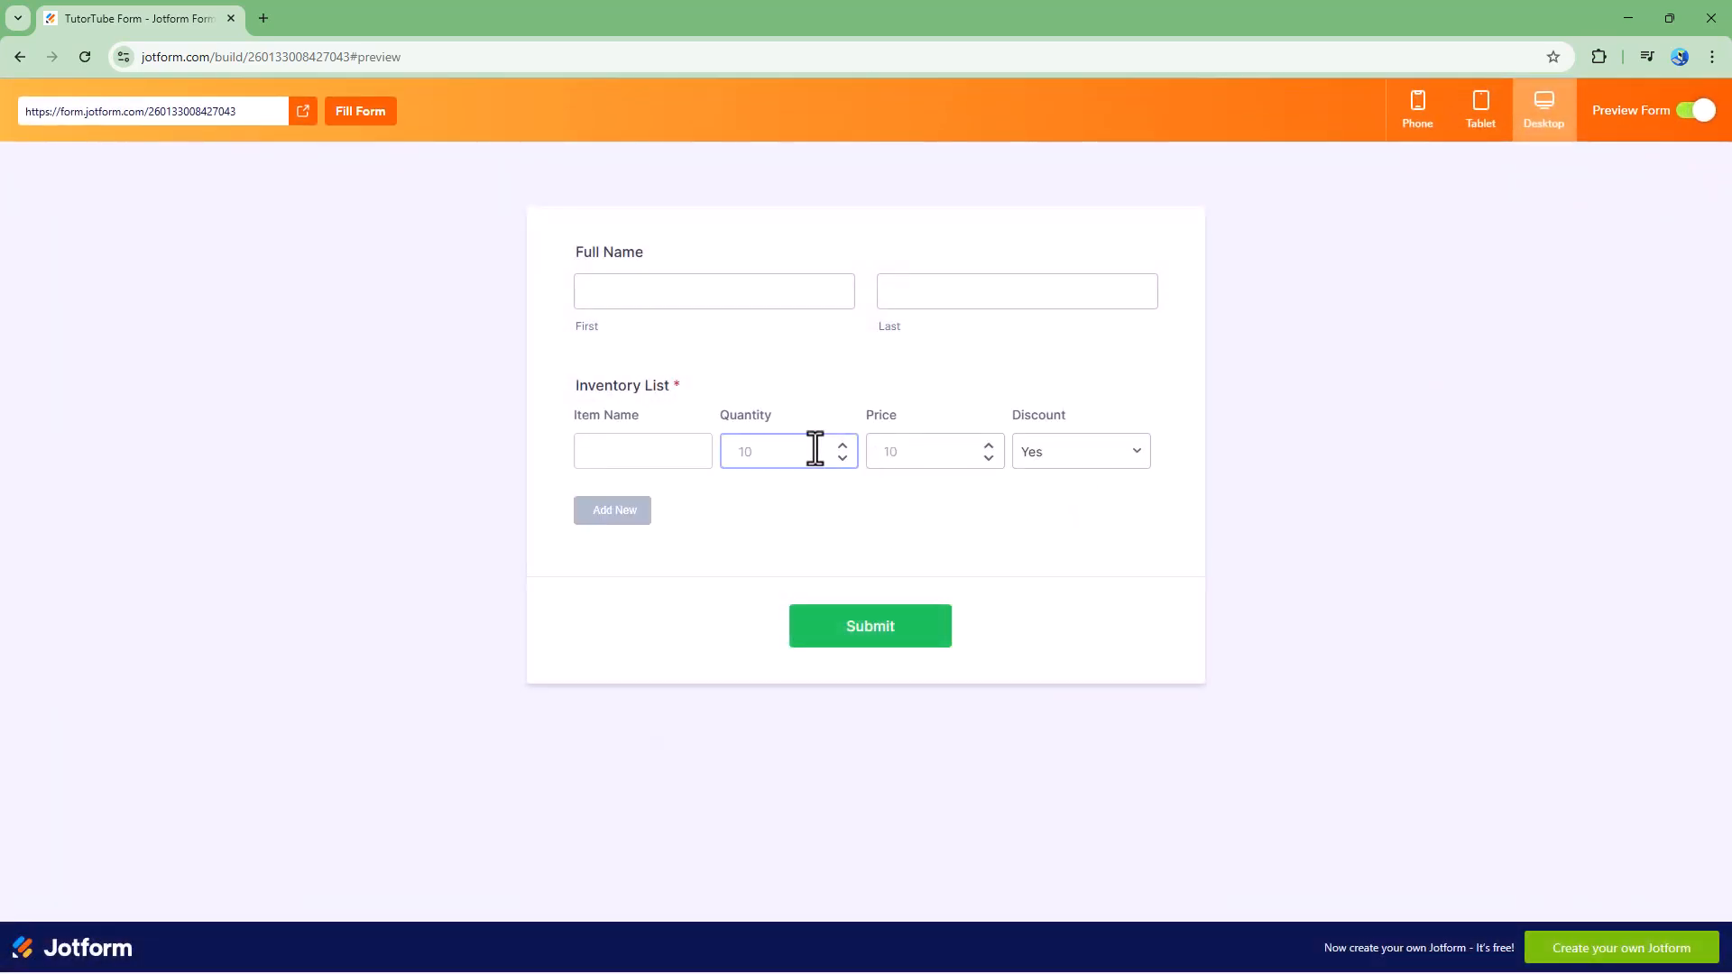
click(635, 460)
click(832, 444)
click(844, 445)
click(845, 445)
click(842, 446)
click(941, 454)
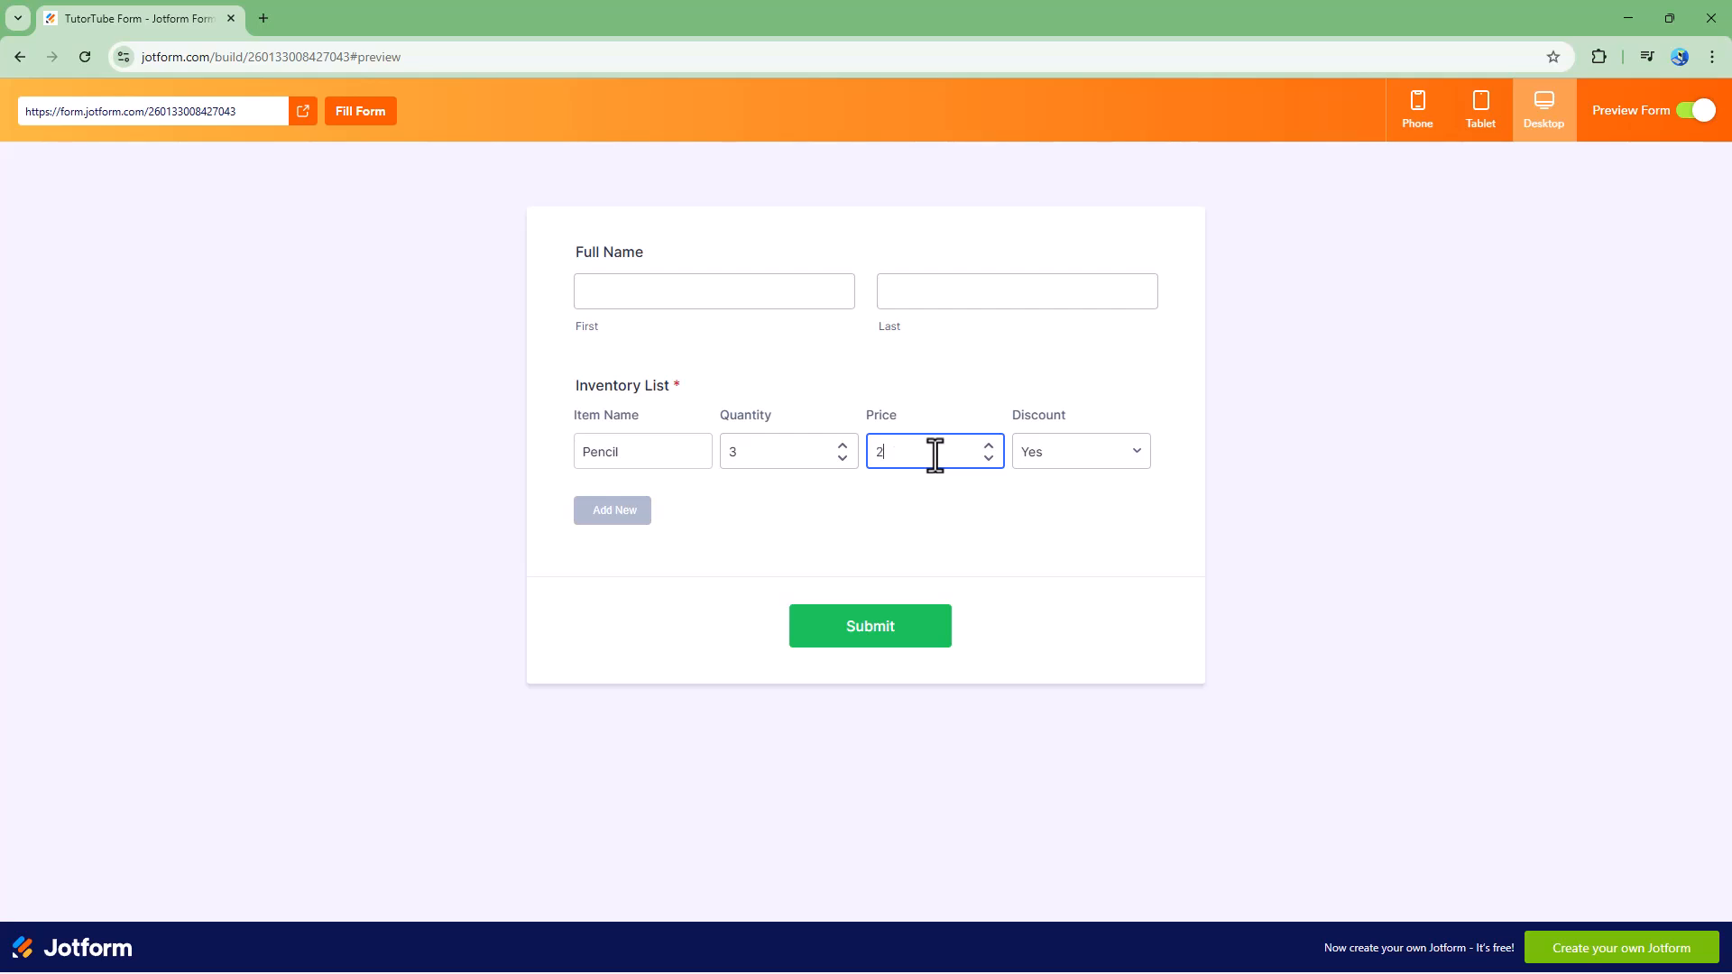
click(1062, 456)
click(1062, 478)
click(1051, 460)
click(1048, 478)
Add a second inventory row with item Pen, quantity 6, price 5 and discount No
click(632, 511)
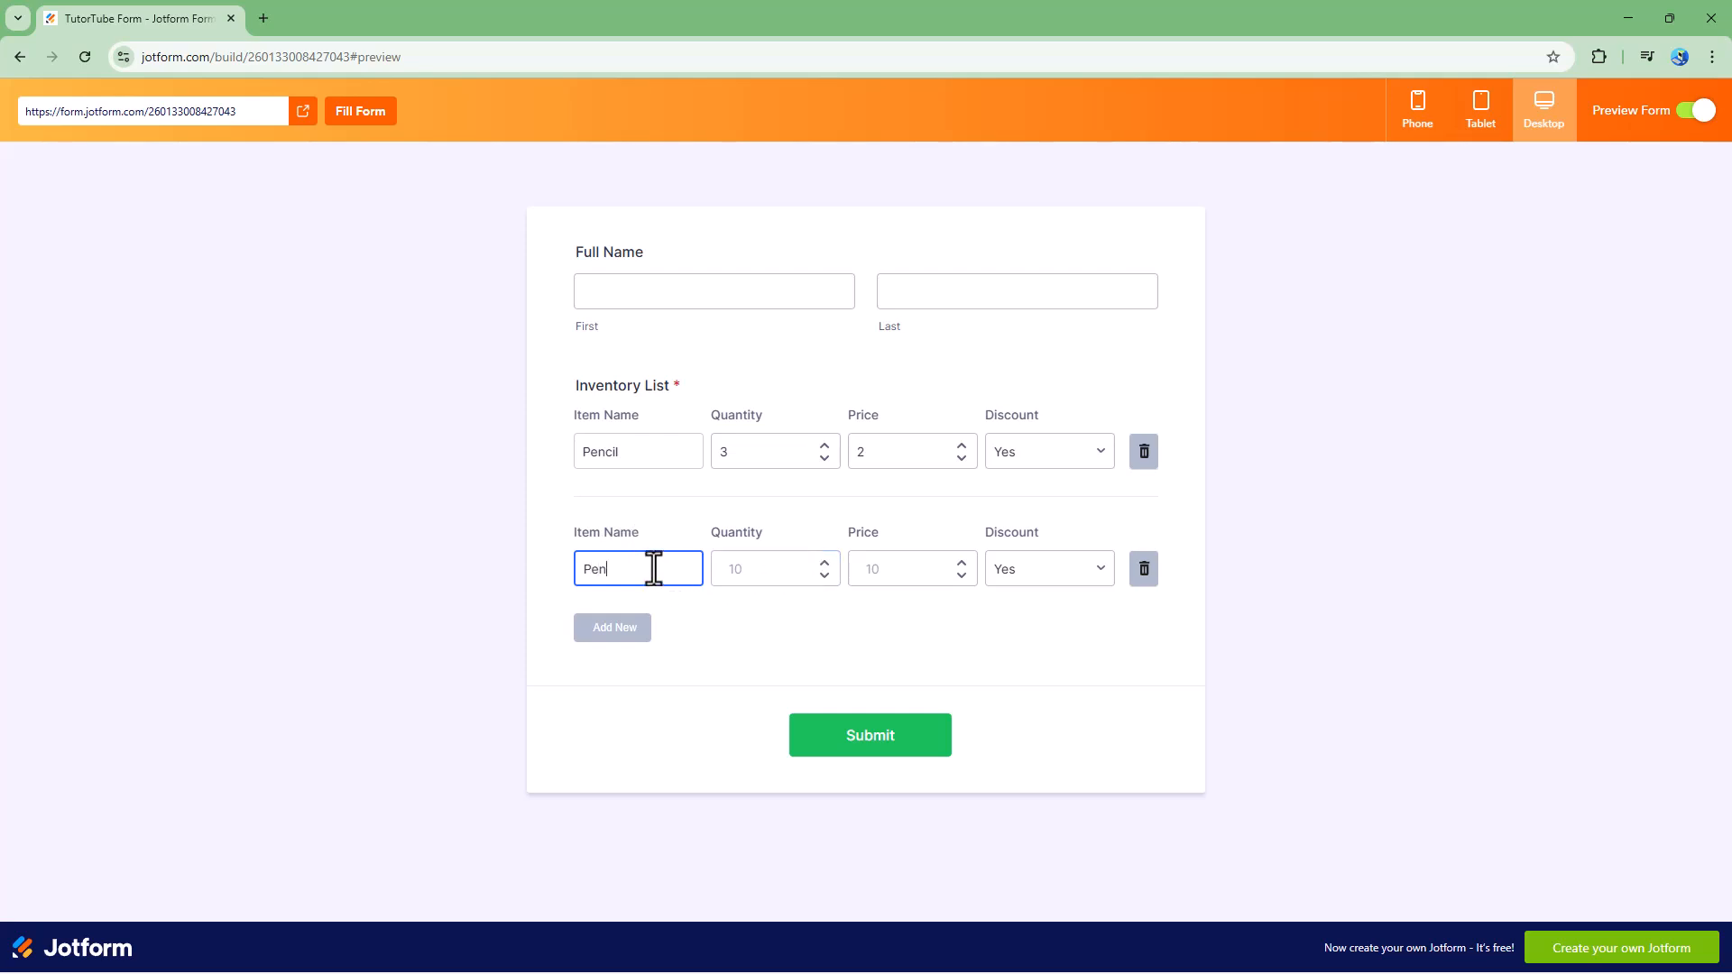
click(817, 568)
text(2)
click(825, 562)
click(909, 568)
text(5)
click(1087, 572)
click(1037, 620)
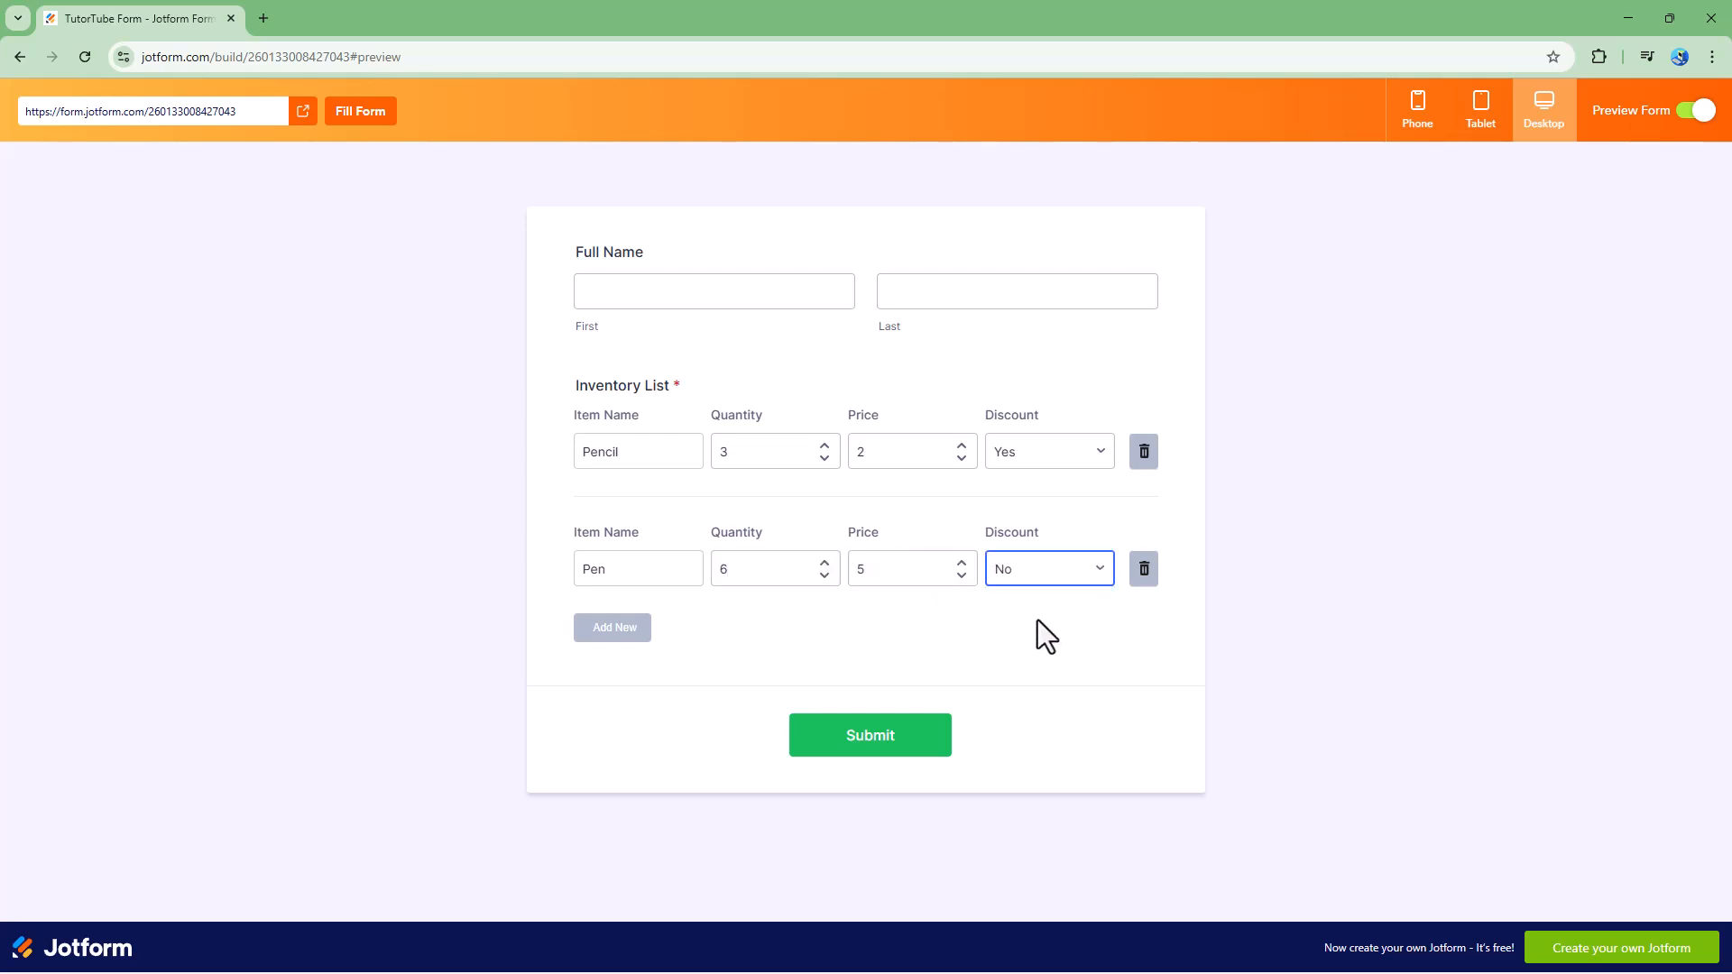
Test the list by adding seven more blank rows below the Pen row, and return to the form builder
click(604, 637)
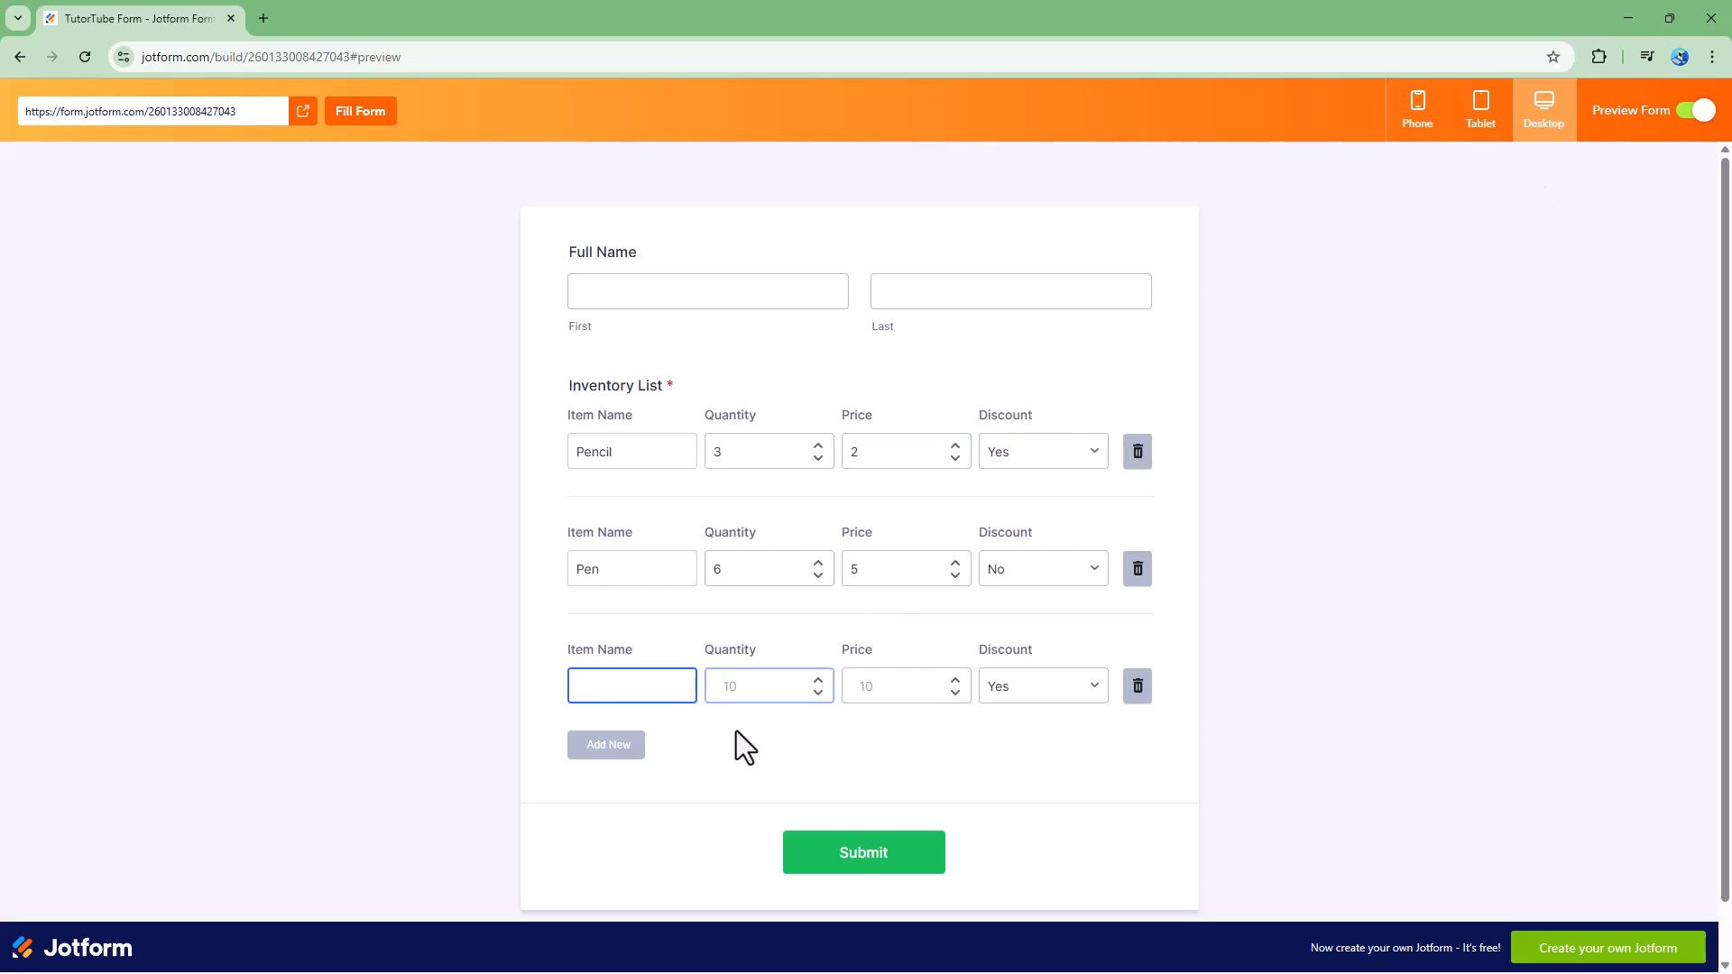
click(603, 756)
scroll(609, 776, down, 2)
click(609, 683)
click(609, 800)
scroll(609, 806, down, 2)
click(612, 686)
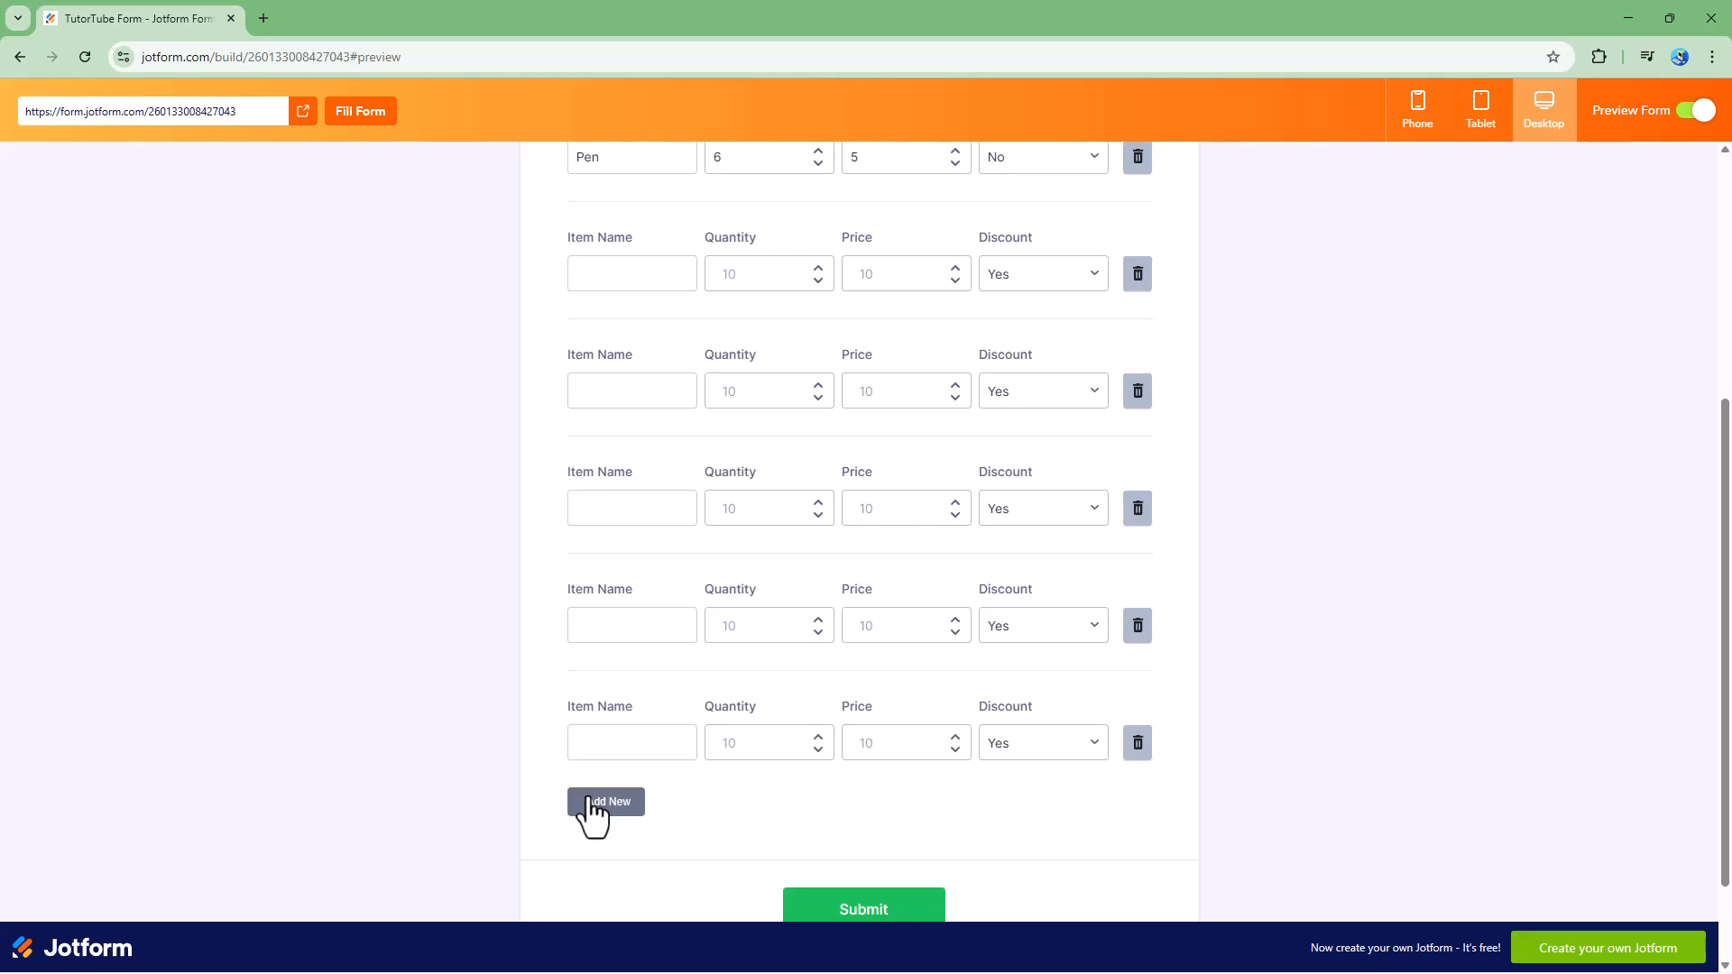
click(597, 801)
scroll(608, 796, down, 2)
click(603, 687)
scroll(1183, 500, up, 10)
click(1696, 110)
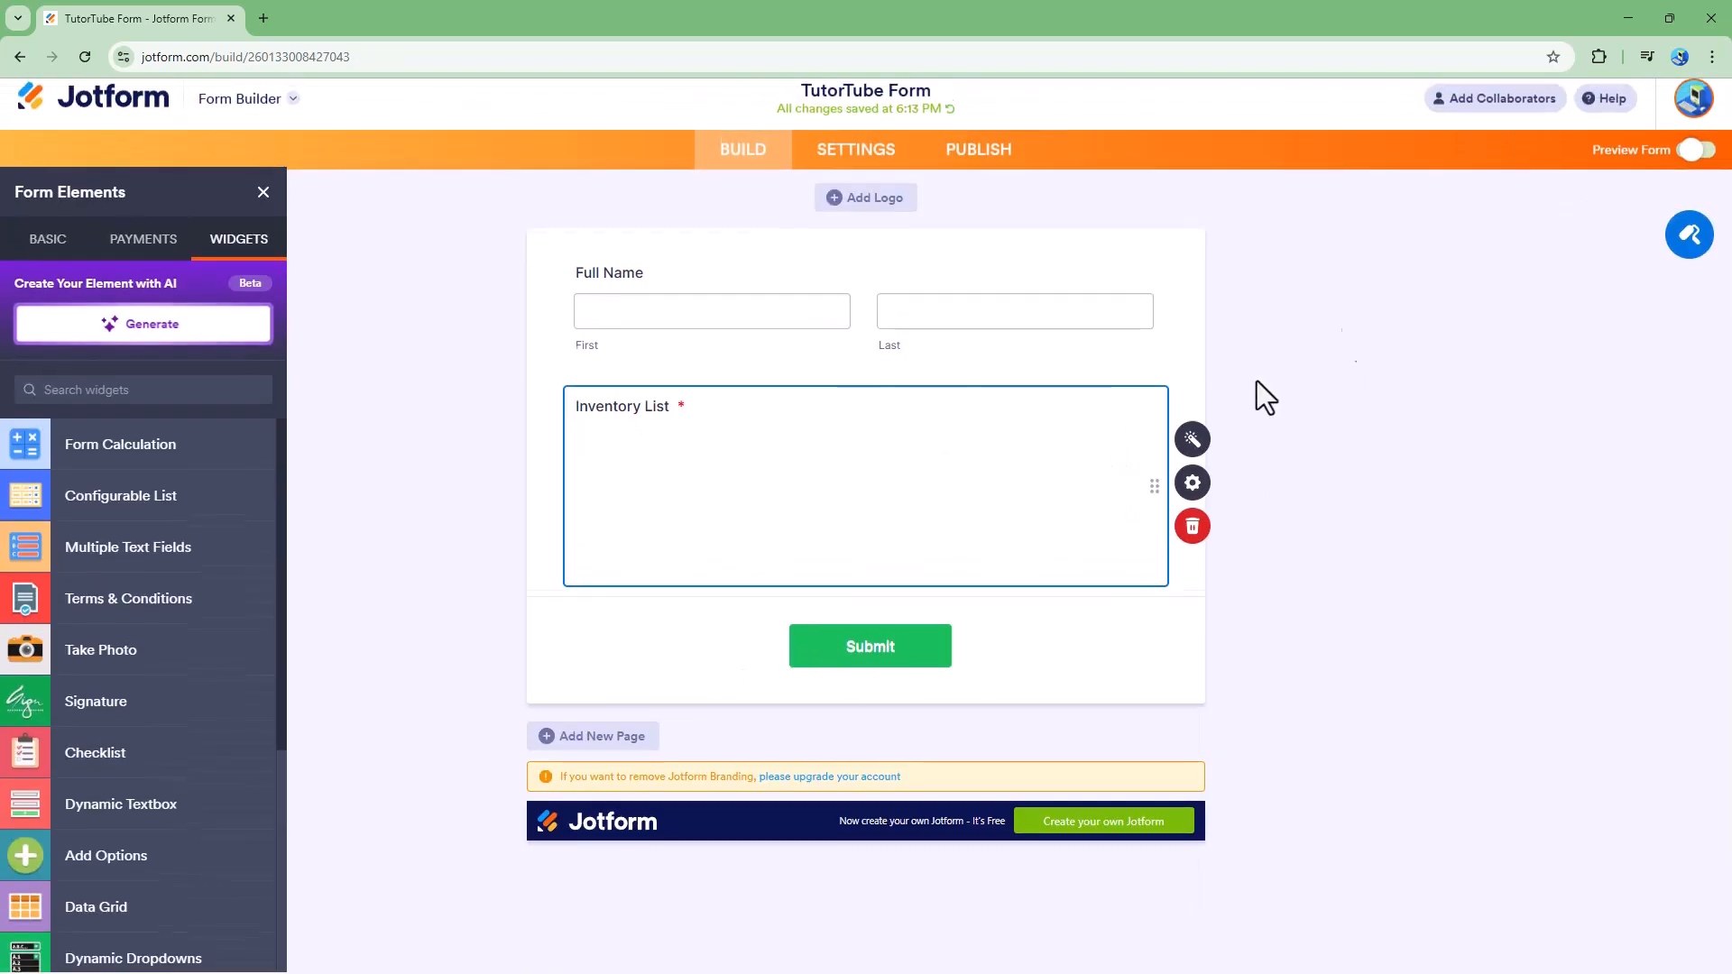
Set the Inventory List's height to 300 in its question properties and close them
click(1211, 502)
scroll(1490, 505, down, 1)
double_click(1423, 678)
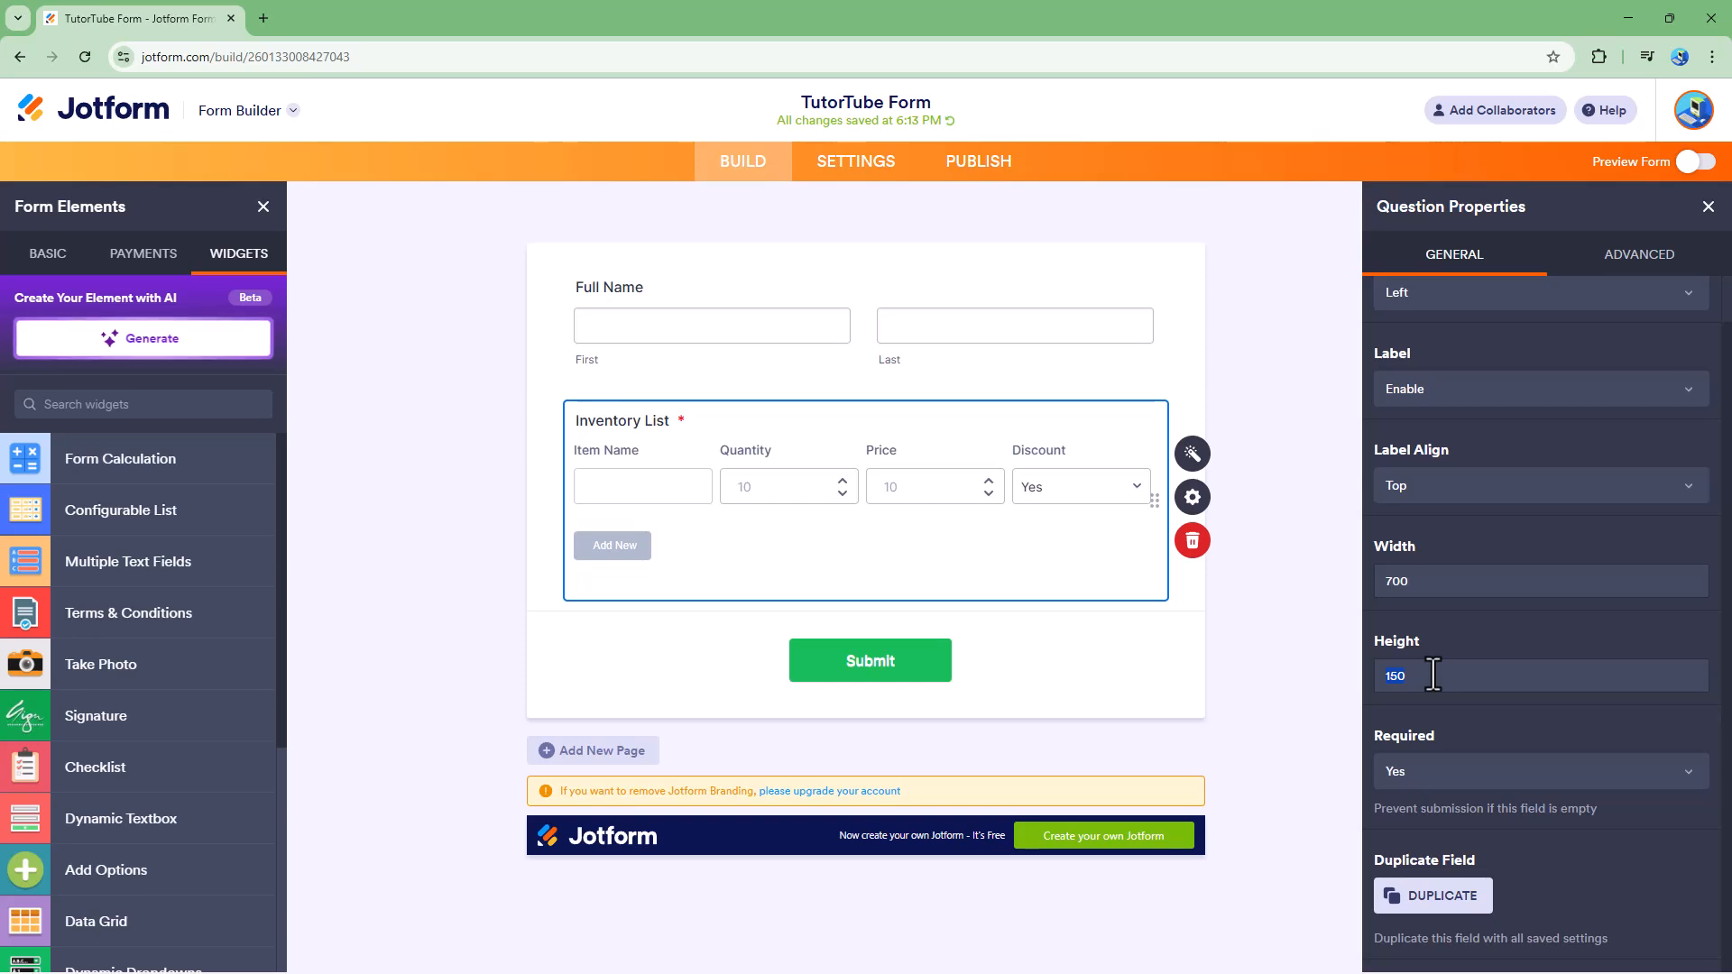
text(300)
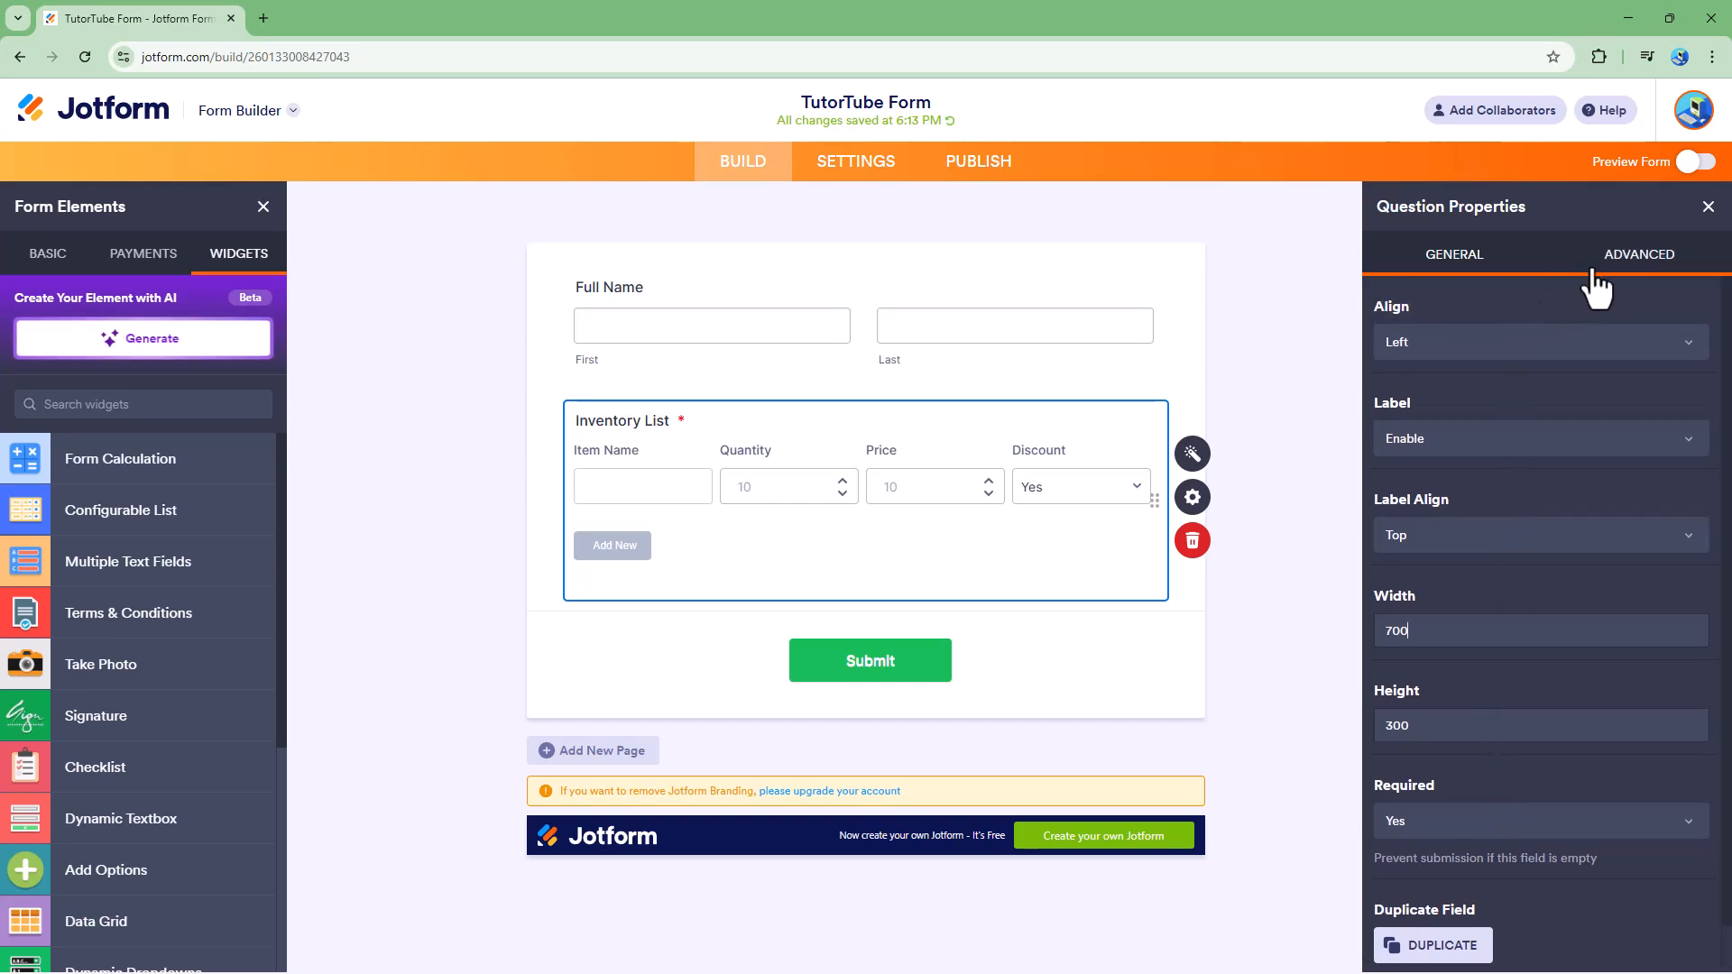
click(1600, 261)
click(1709, 206)
In the Inventory List's widget settings, set the default number of rows to 2 and enable Single Line
click(1281, 454)
click(1423, 361)
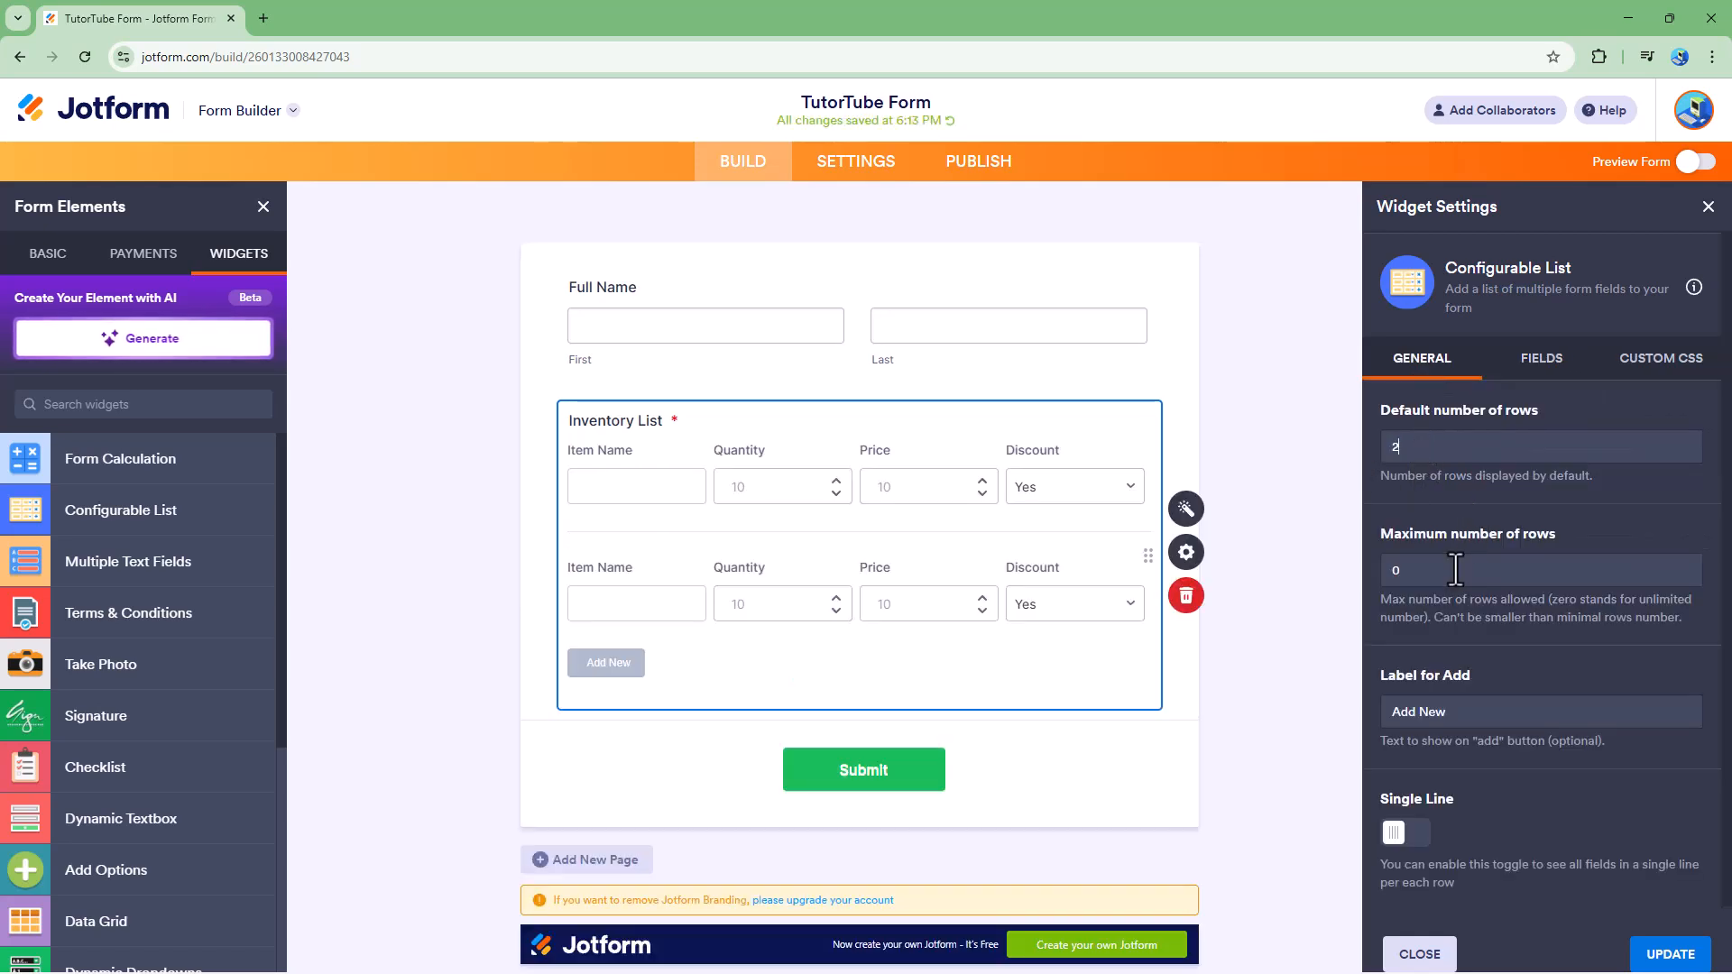
click(1399, 832)
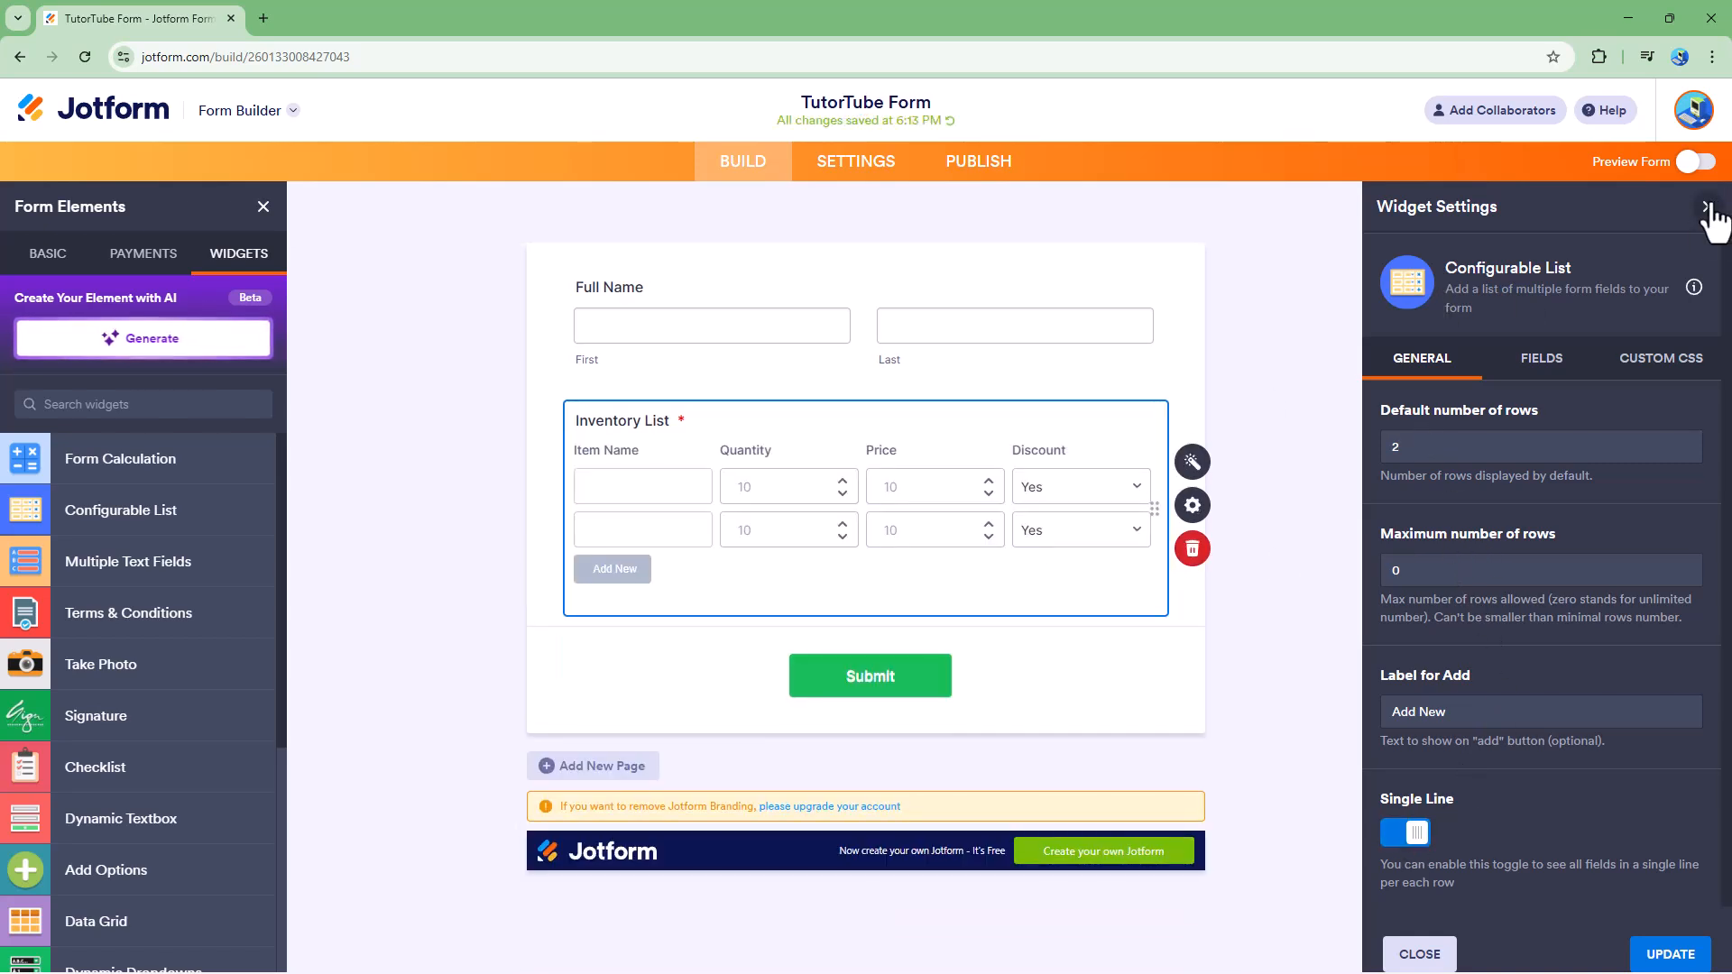
Preview the form, name the first two items Pen and Pencil, and add a third row named Printing Pager
click(1696, 163)
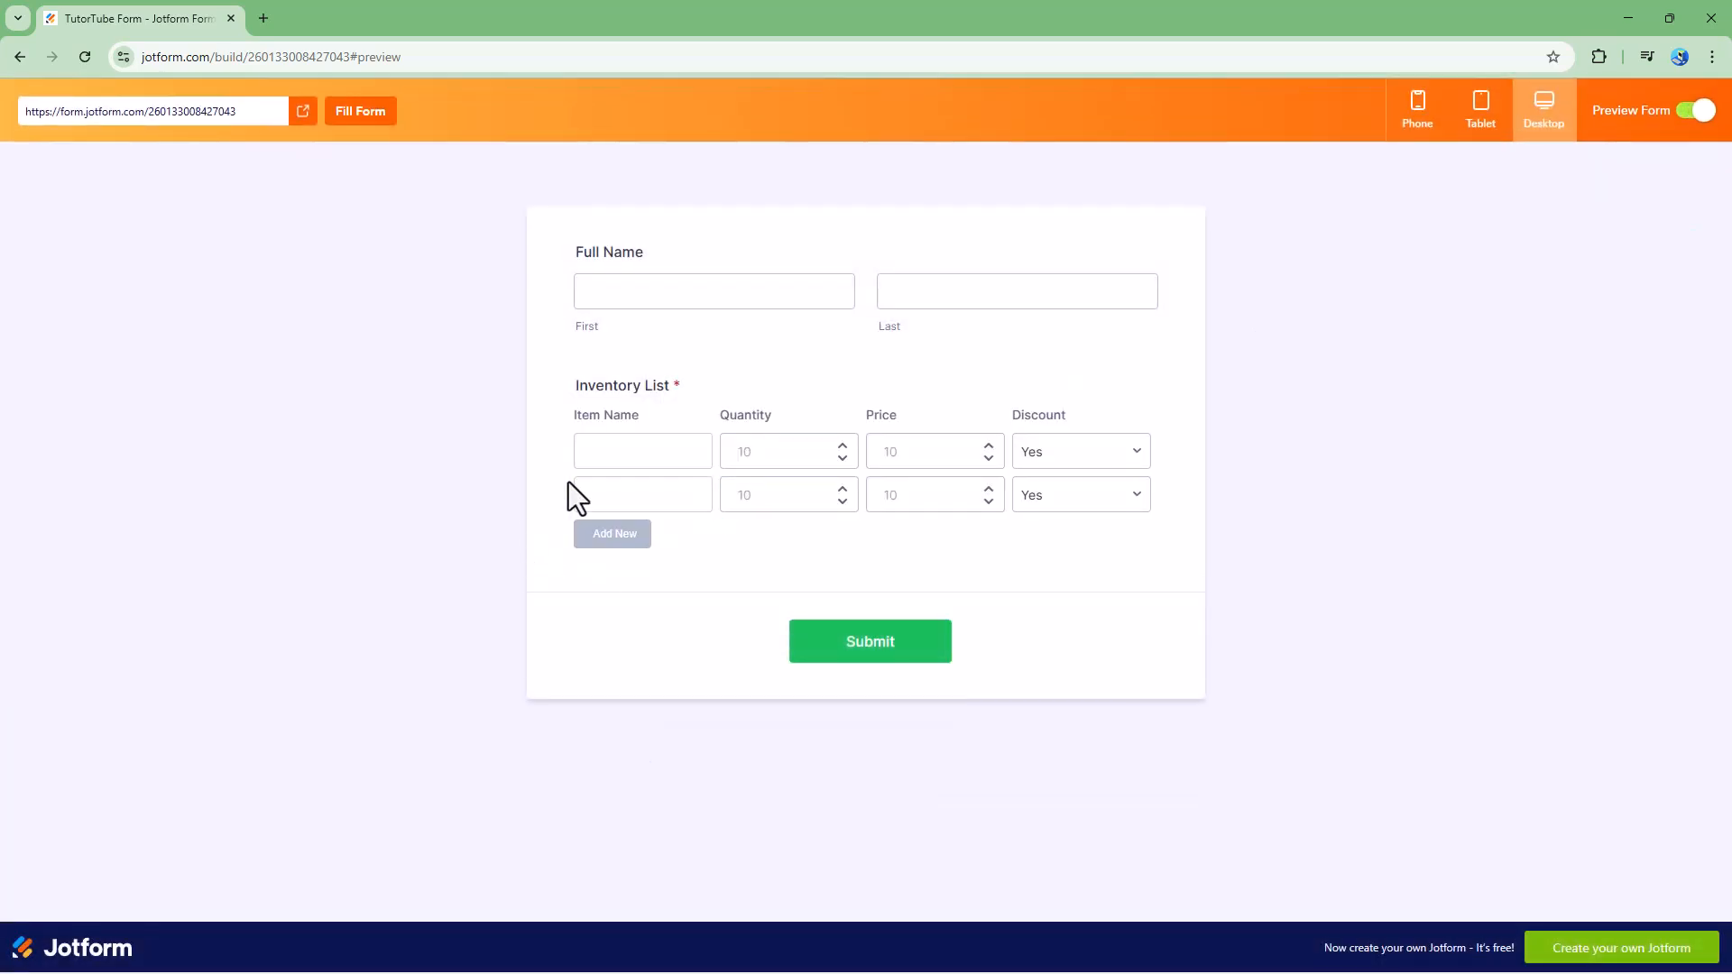
click(634, 446)
text(Pen)
click(638, 492)
text(Pencil)
click(630, 537)
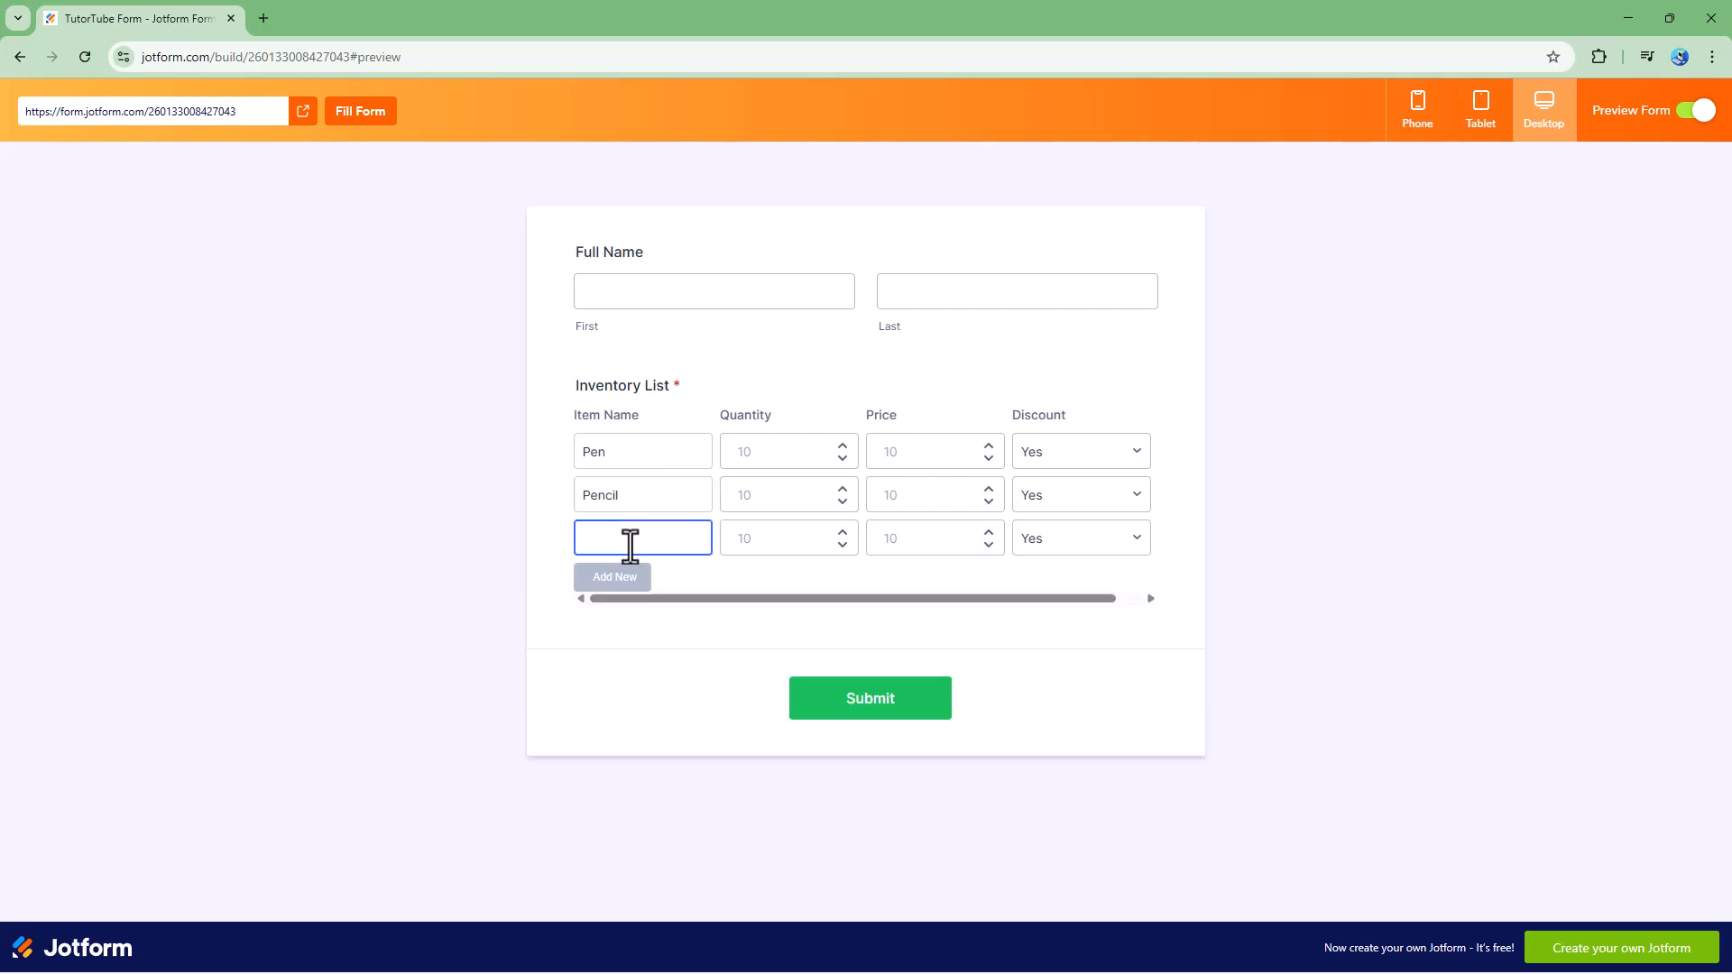
text(Pinting Page)
right_click(599, 532)
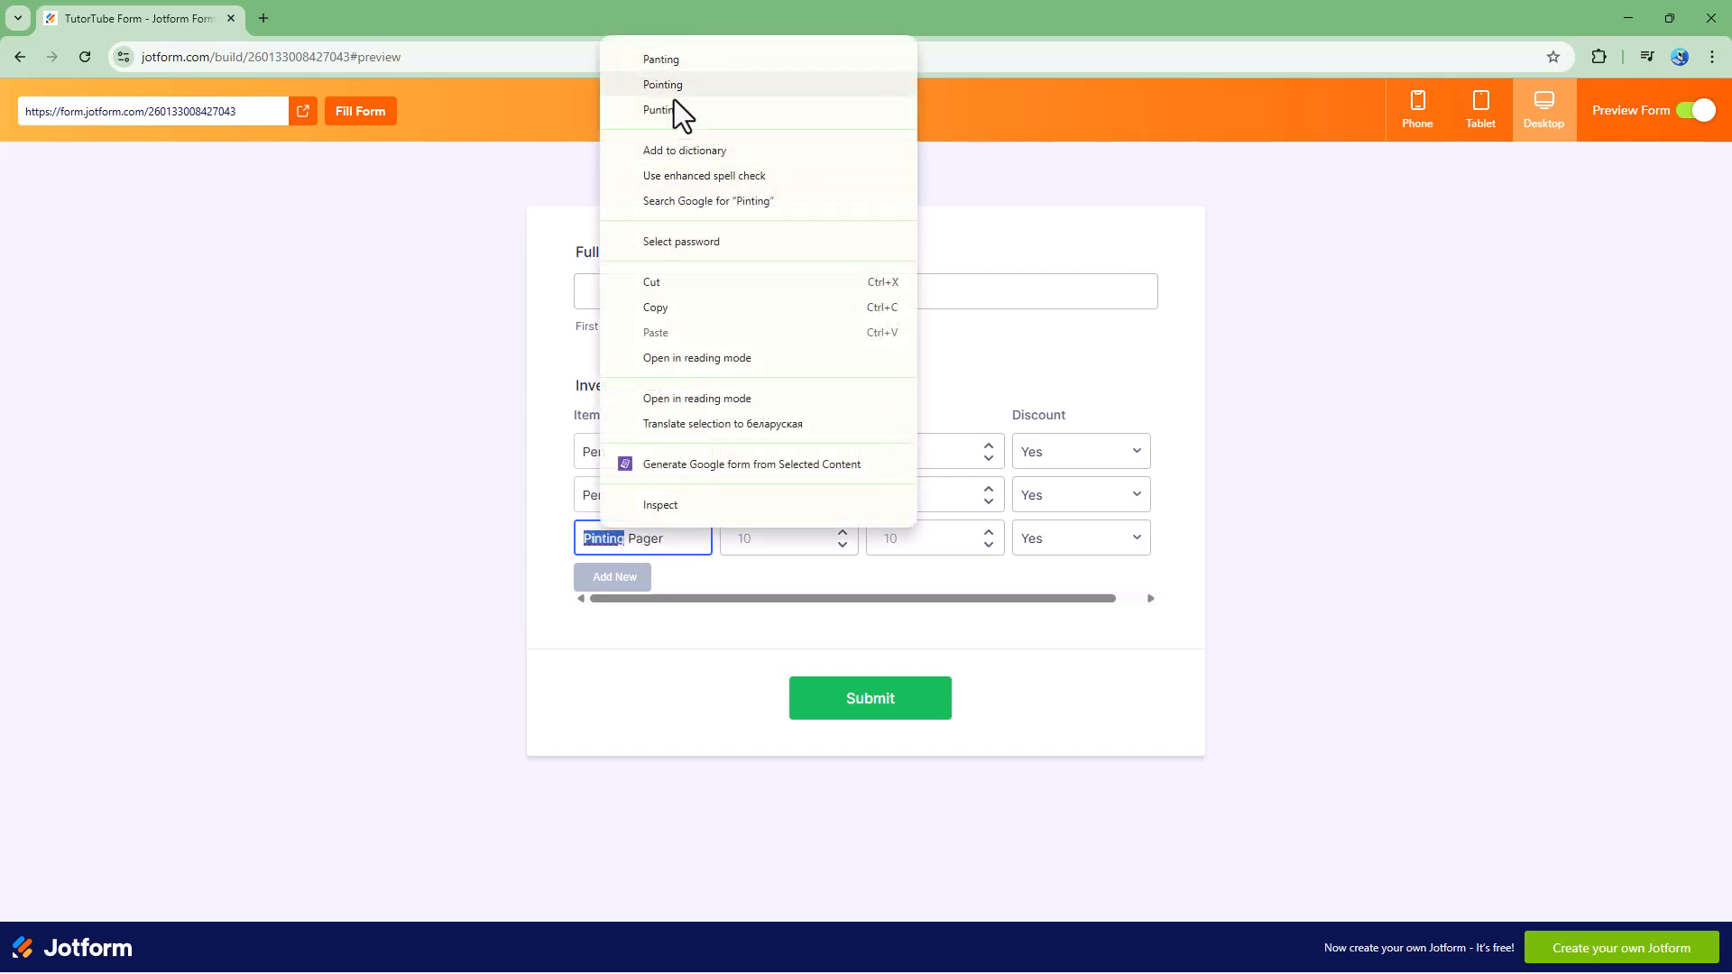
click(566, 537)
text(Printing)
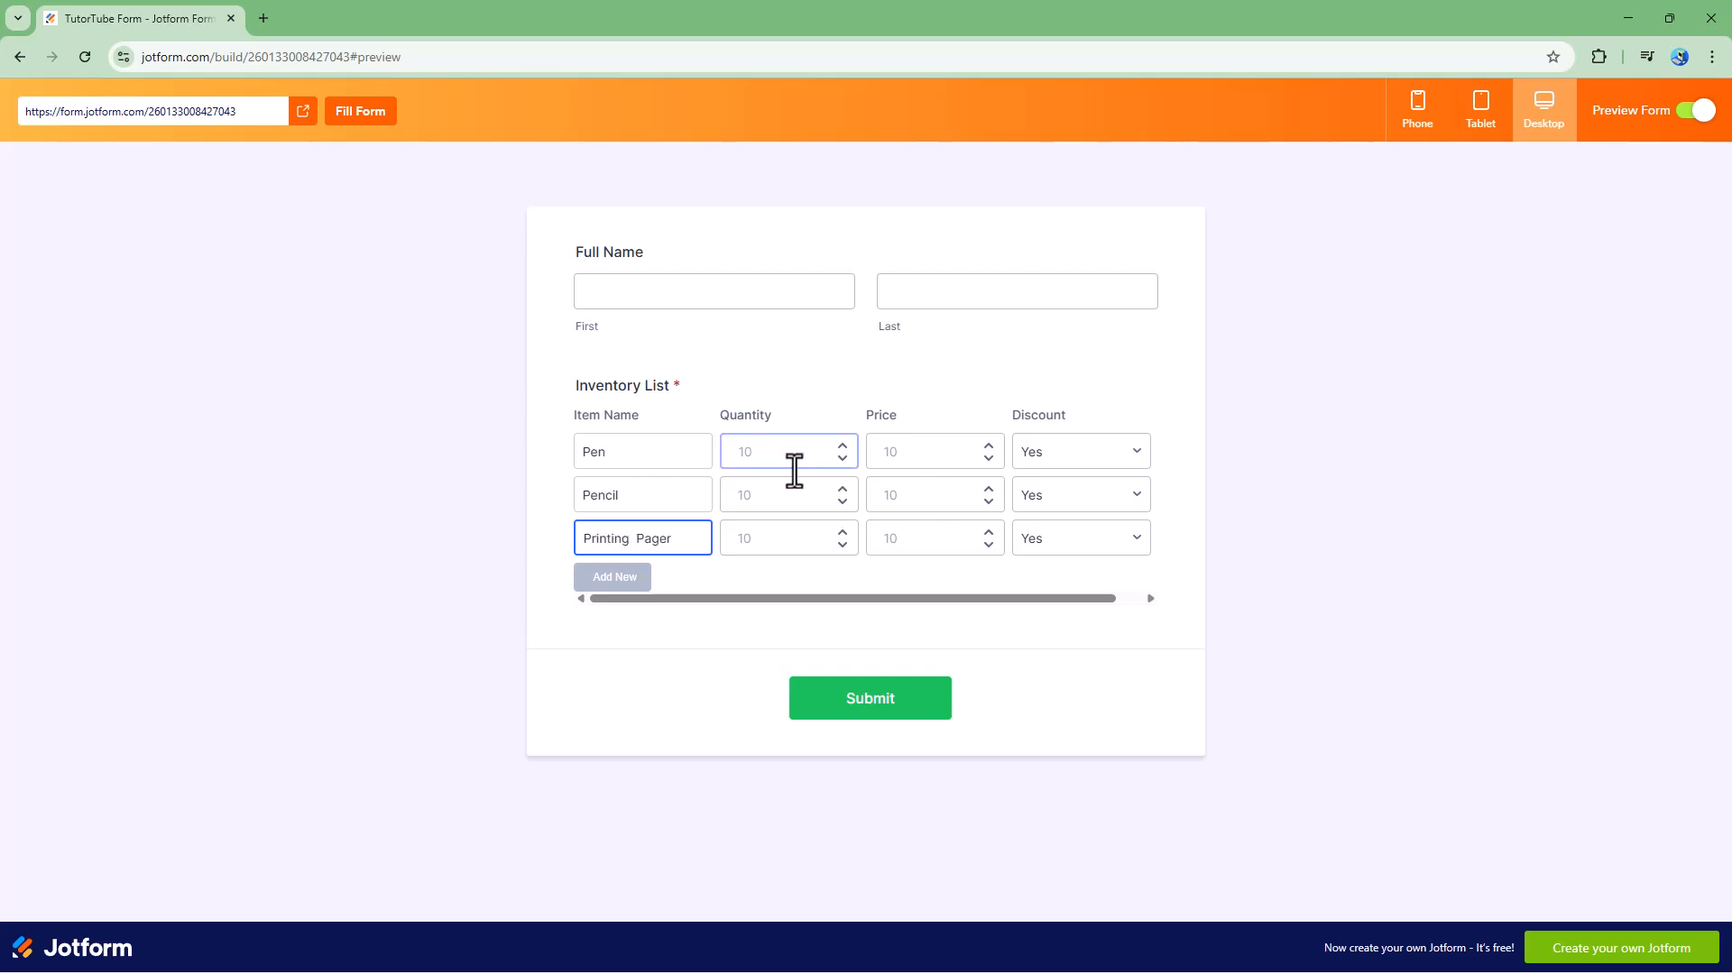
Enter quantities 4, 5 and 8 and prices 2, 3 and 5 for the Pen, Pencil and Printing Pager rows
click(791, 538)
text(8)
click(779, 495)
text(5)
click(782, 452)
text(4)
click(937, 453)
text(2)
click(897, 493)
text(3)
click(897, 537)
text(5)
Set the Pen row's discount to No and add a fourth blank row to the list
click(1063, 446)
click(1033, 506)
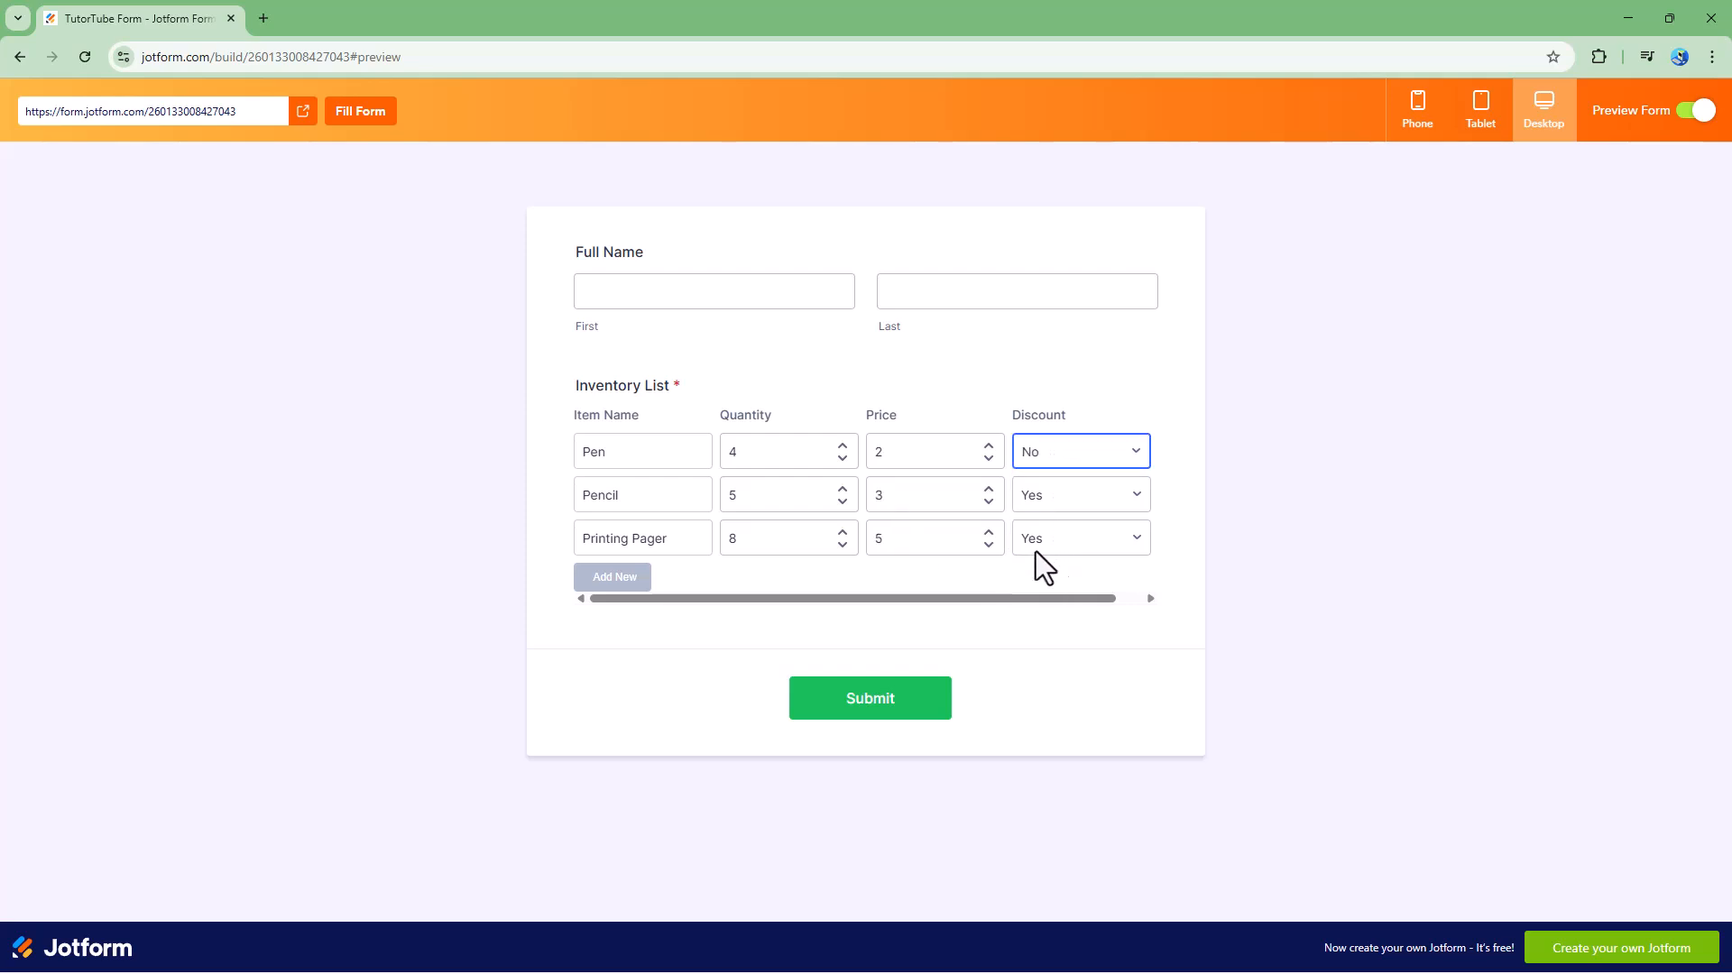
click(644, 578)
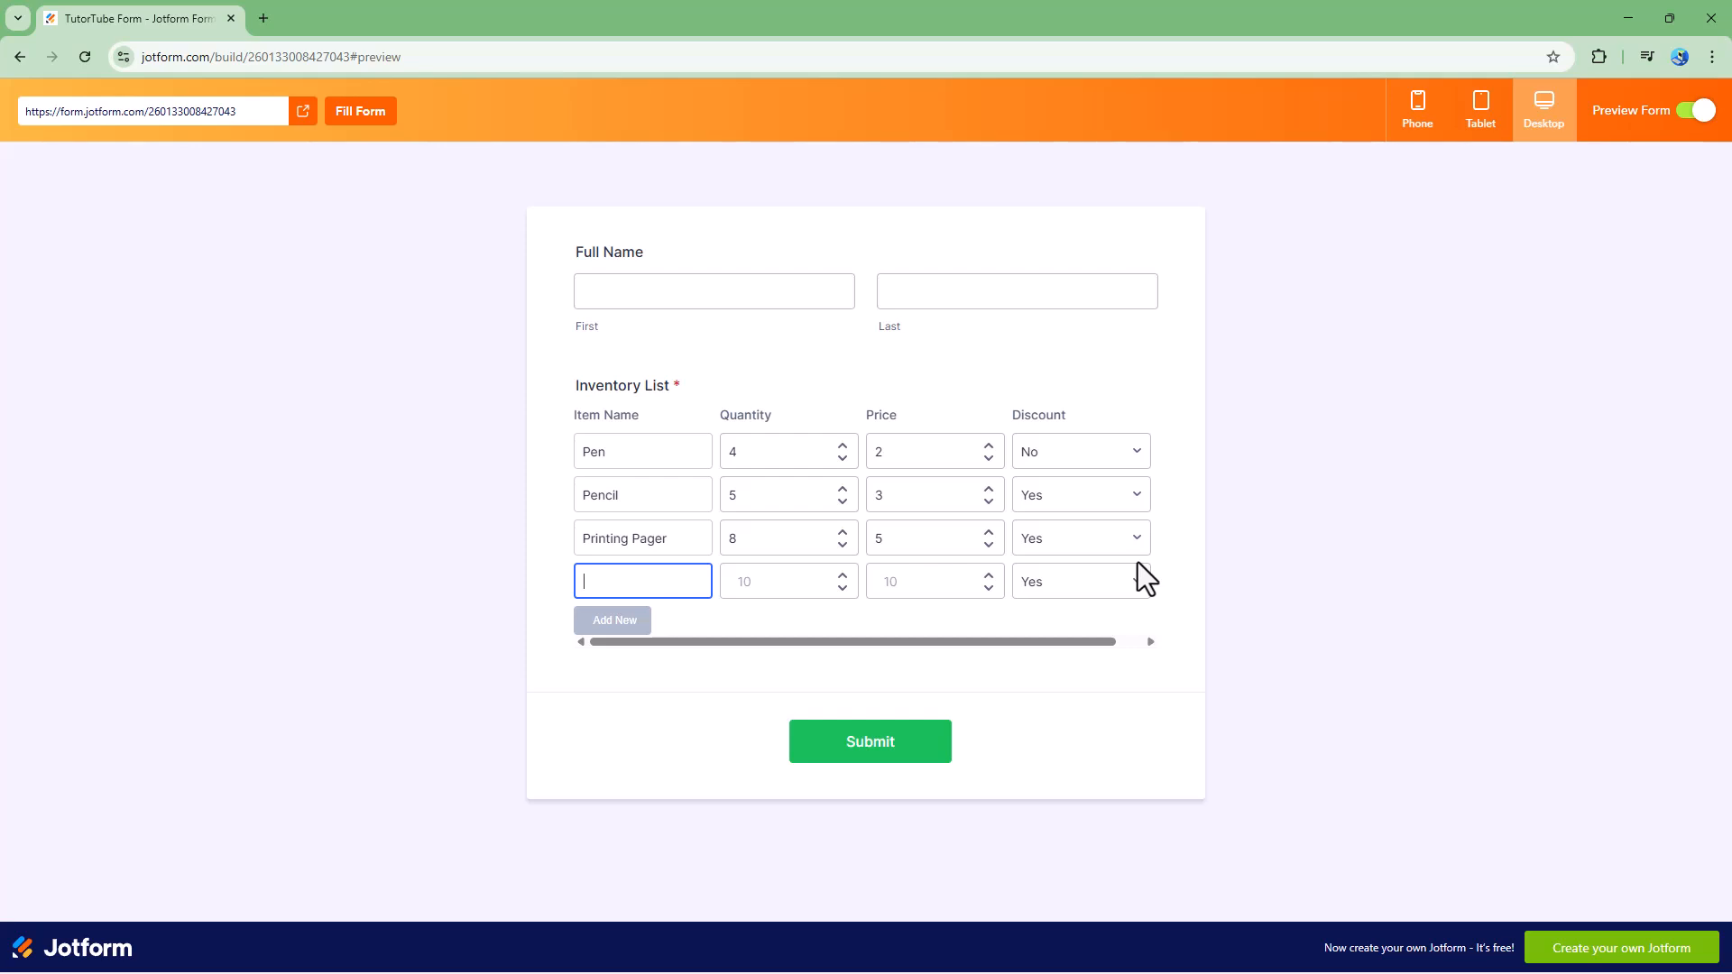